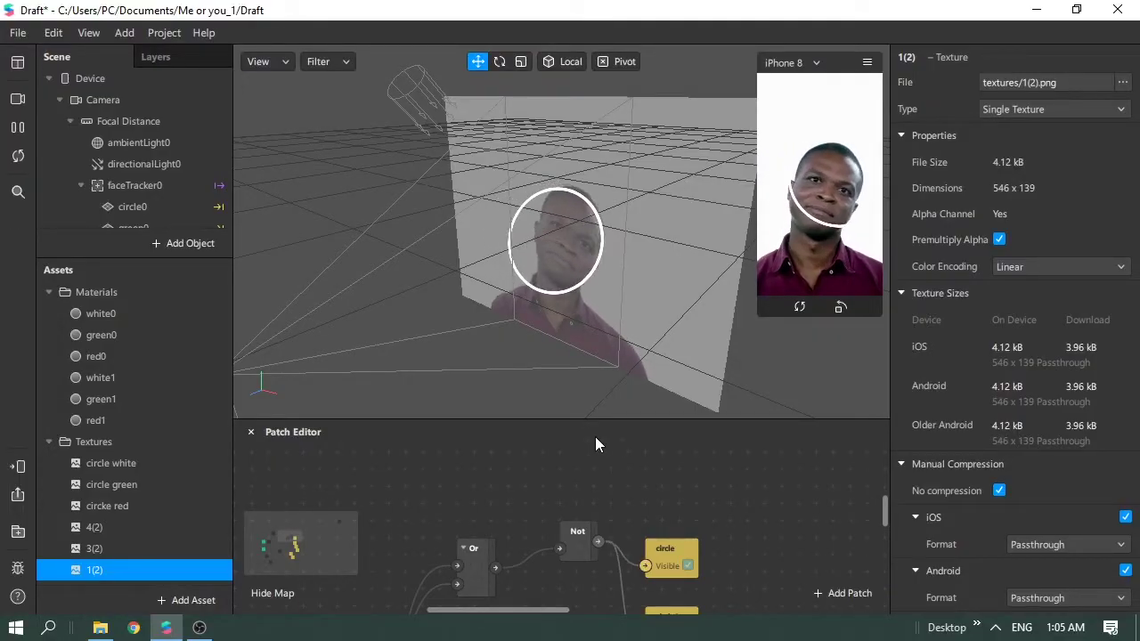
# Step: Enlarge the Patch Editor area and examine the properties of the question textures 1(2), 2(2), 3(2), 4(2) and 5(2)
pyautogui.moveTo(609, 418); pyautogui.dragTo(605, 337)
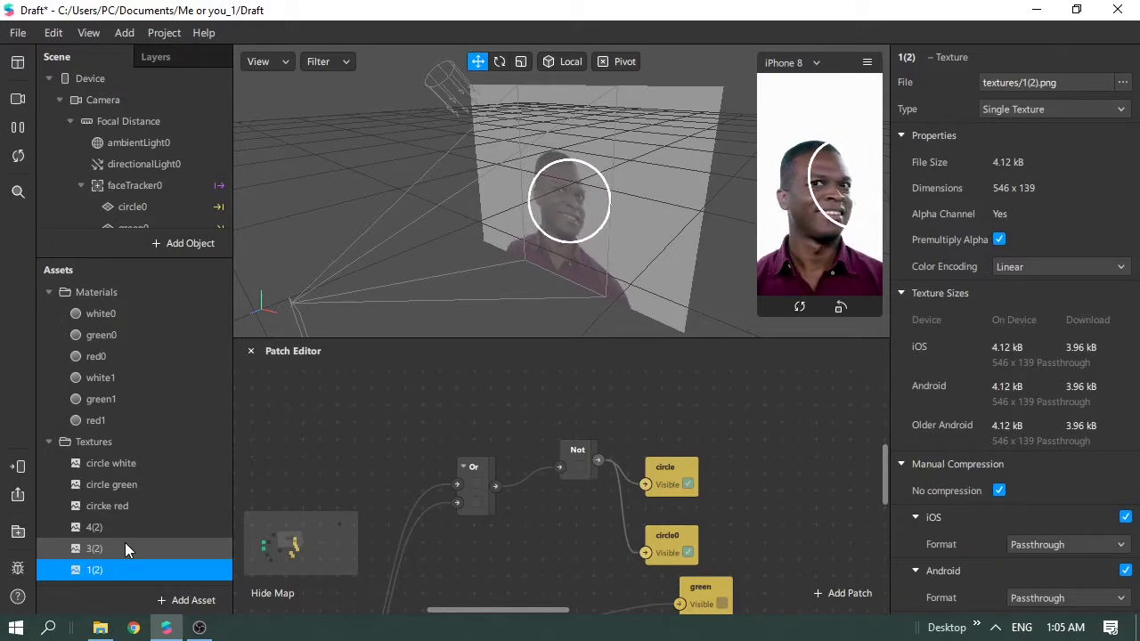
pyautogui.scroll(-3, 124, 543)
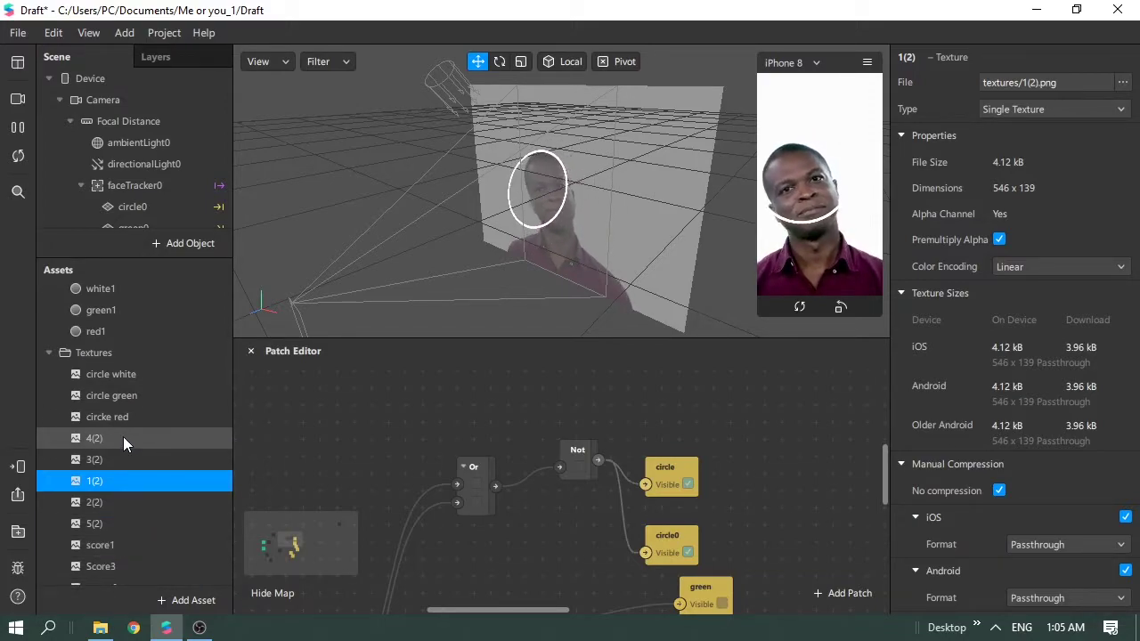
pyautogui.click(125, 502)
pyautogui.click(121, 526)
pyautogui.click(104, 479)
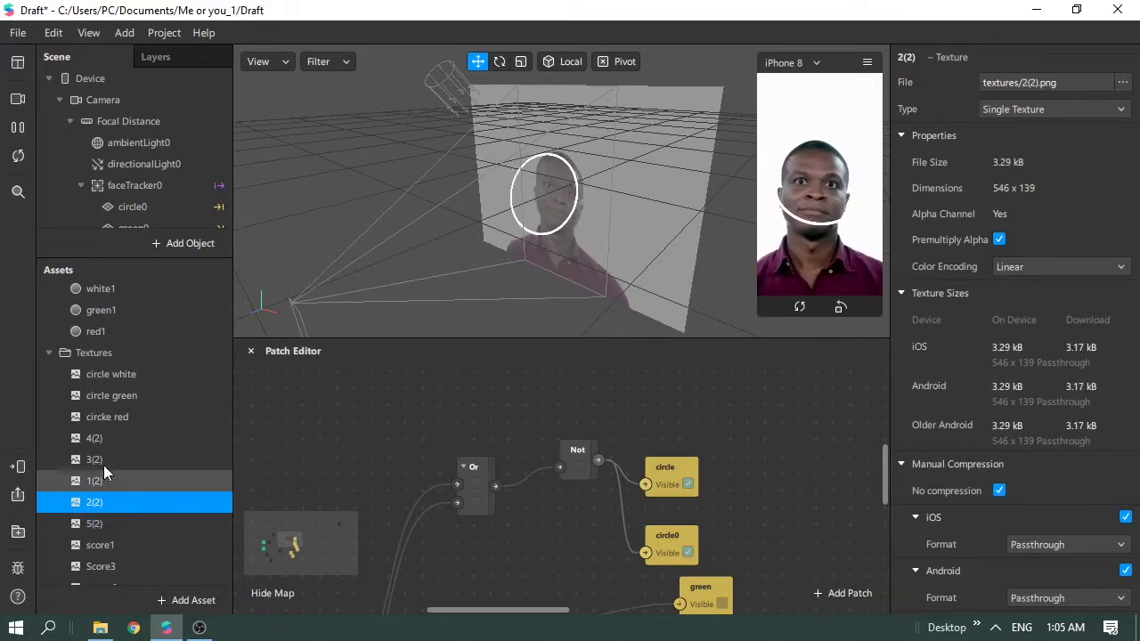
pyautogui.click(104, 458)
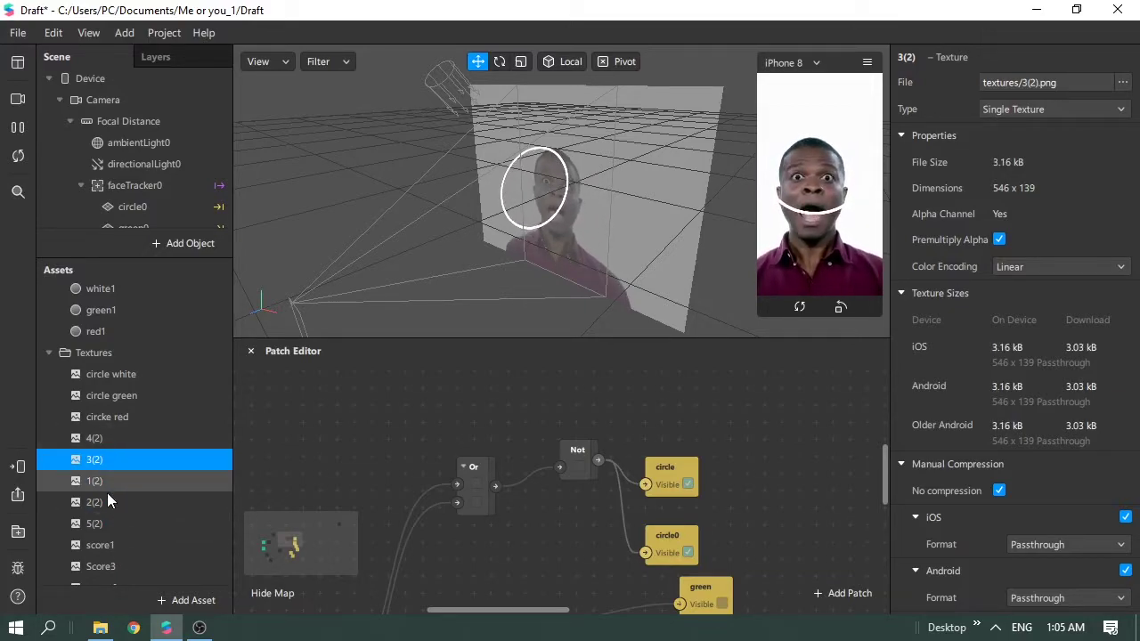
pyautogui.click(98, 482)
pyautogui.click(111, 504)
pyautogui.click(125, 522)
pyautogui.click(88, 416)
pyautogui.click(98, 459)
pyautogui.click(111, 525)
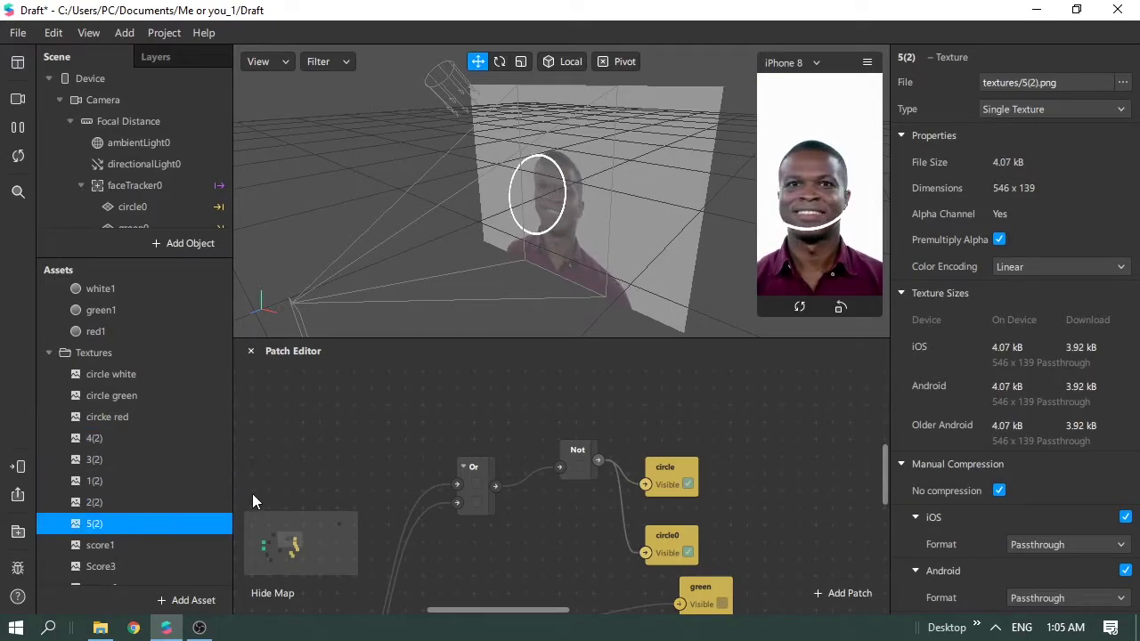
# Step: Examine the score textures in the assets, from score 0 through score5
pyautogui.scroll(-3, 178, 484)
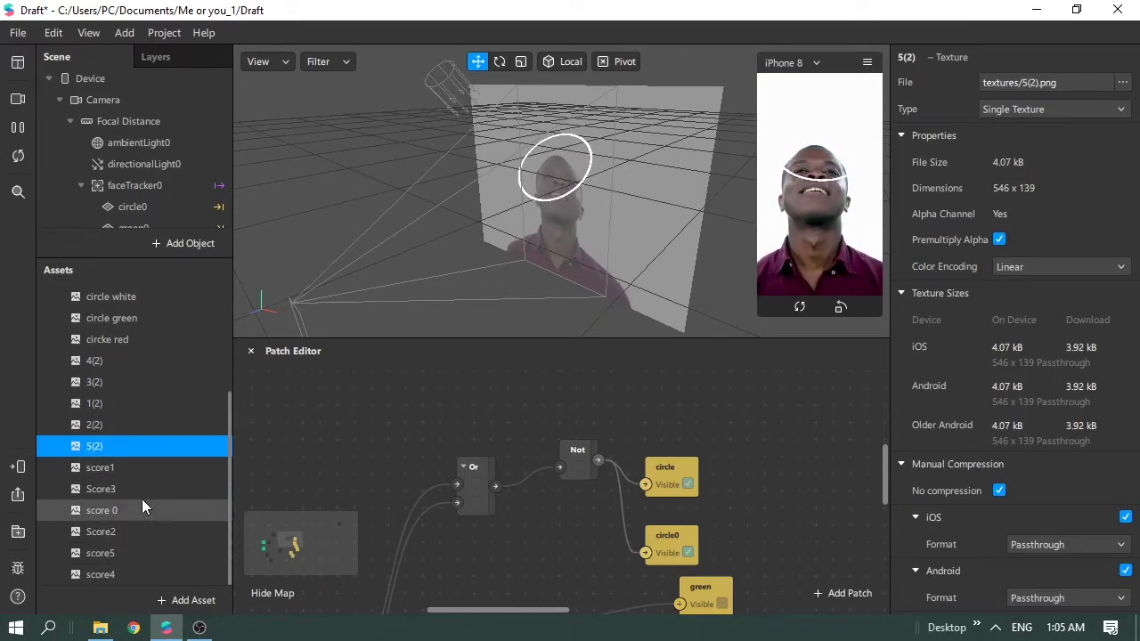
pyautogui.click(135, 471)
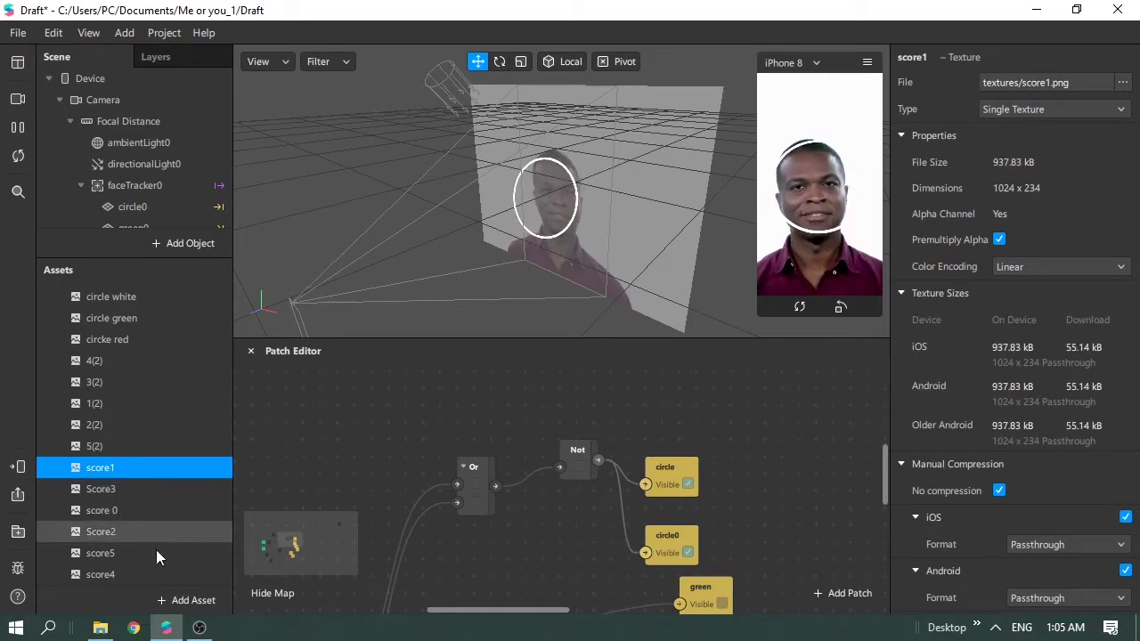
pyautogui.click(135, 518)
pyautogui.click(138, 472)
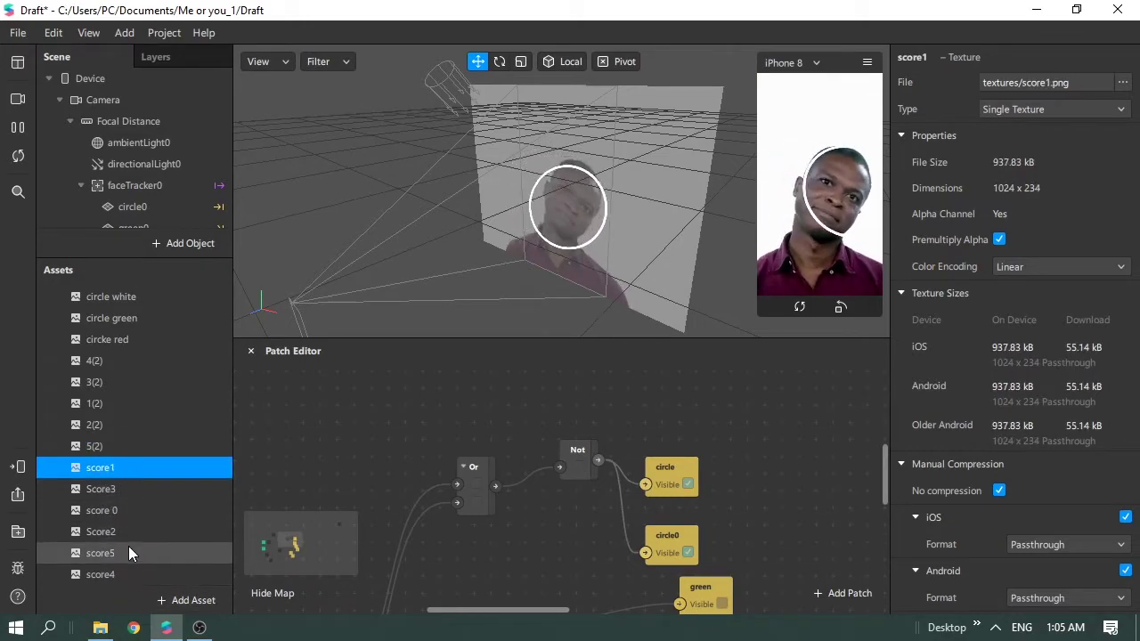
pyautogui.click(129, 531)
pyautogui.click(119, 485)
pyautogui.click(120, 574)
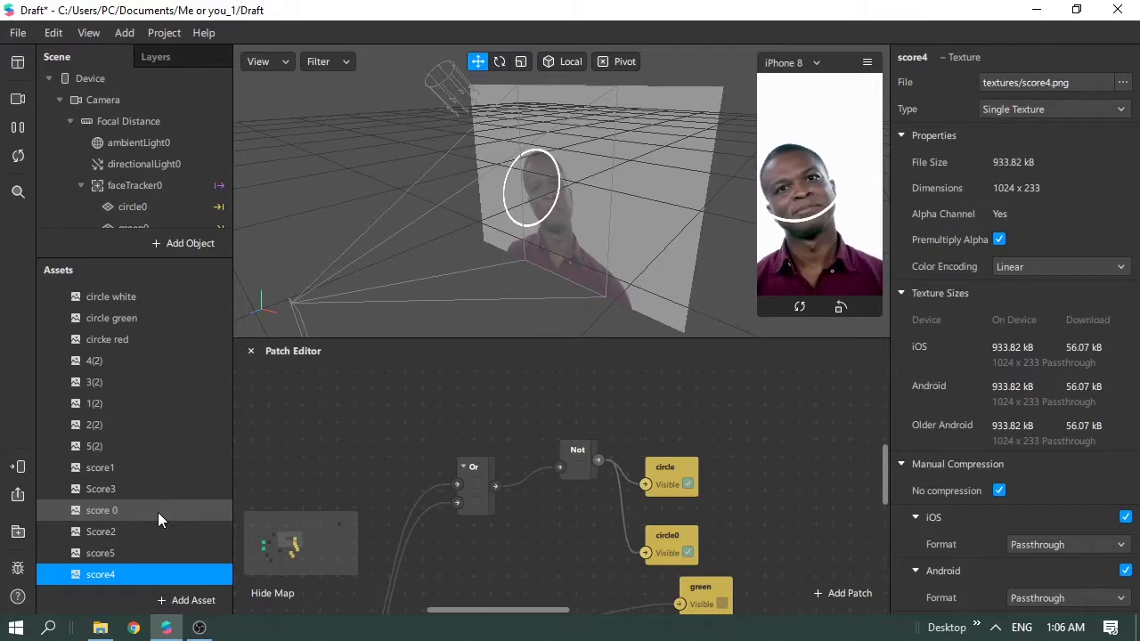
pyautogui.scroll(1, 165, 386)
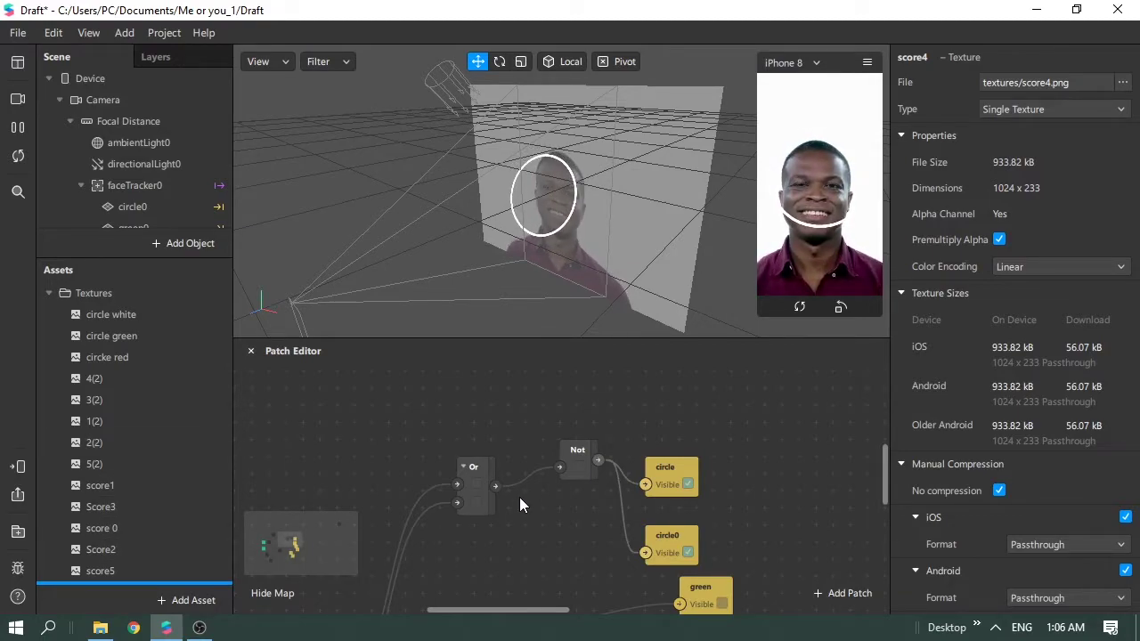
# Step: Make the scene object list taller and examine the patches linking the Rotation group to the circle, green and red visibility
pyautogui.moveTo(521, 614); pyautogui.dragTo(498, 615)
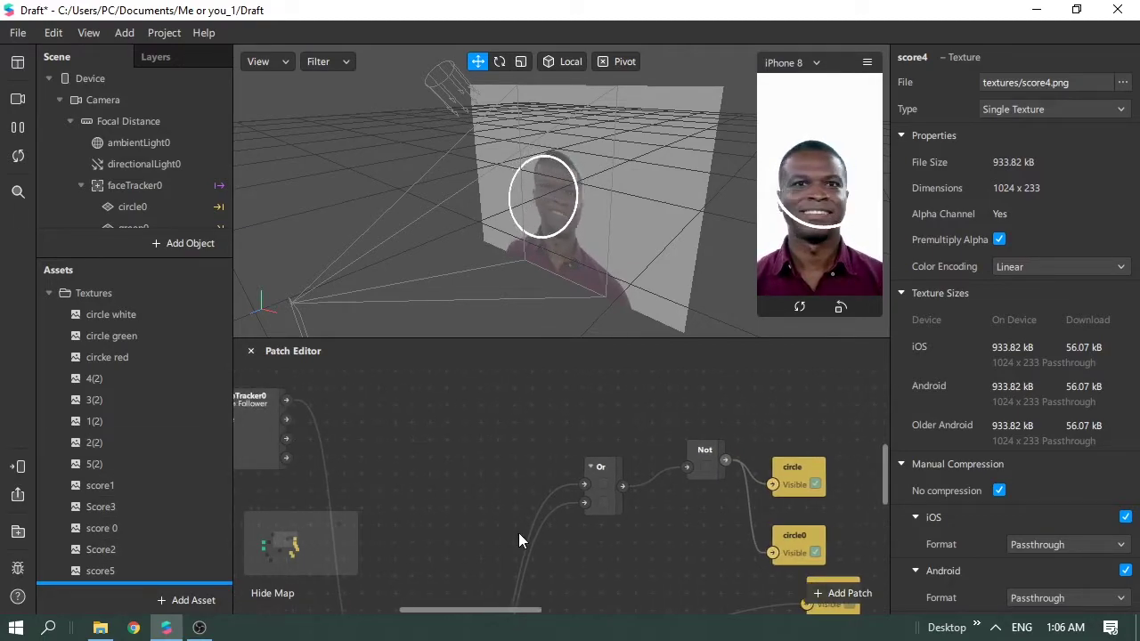
pyautogui.scroll(-2, 519, 541)
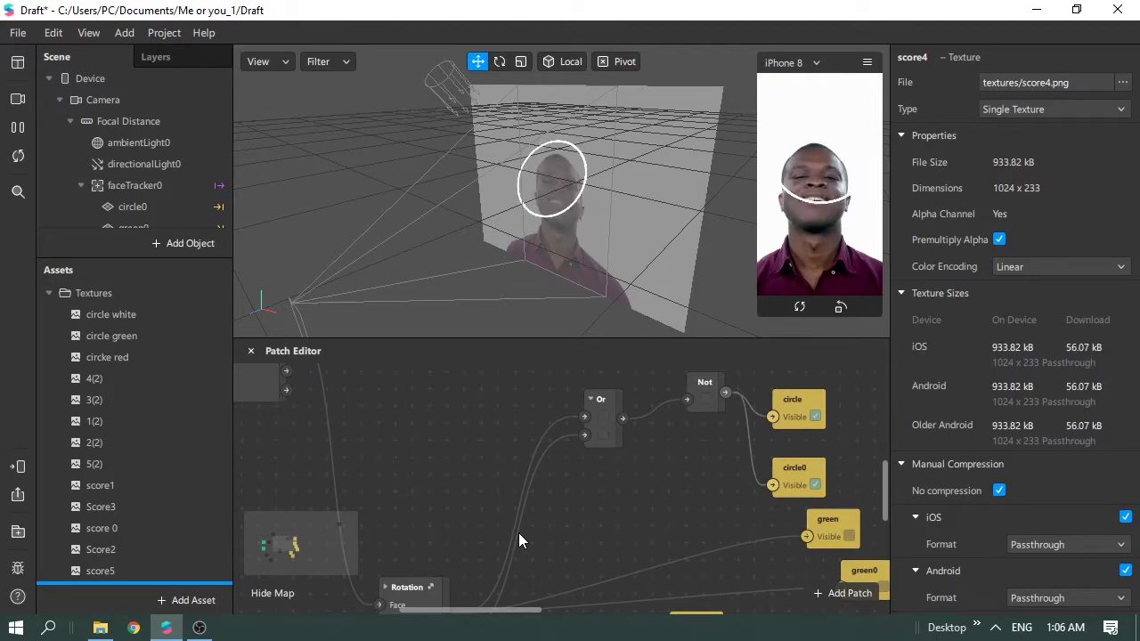
pyautogui.moveTo(119, 258); pyautogui.dragTo(123, 376)
pyautogui.scroll(-1, 445, 543)
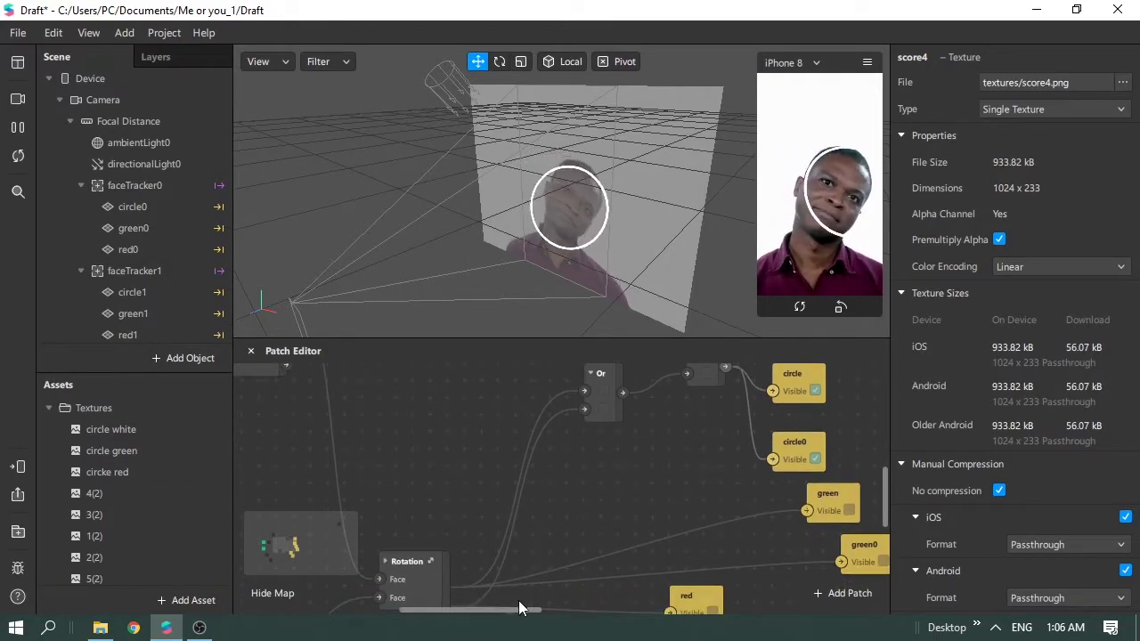
pyautogui.scroll(-3, 481, 504)
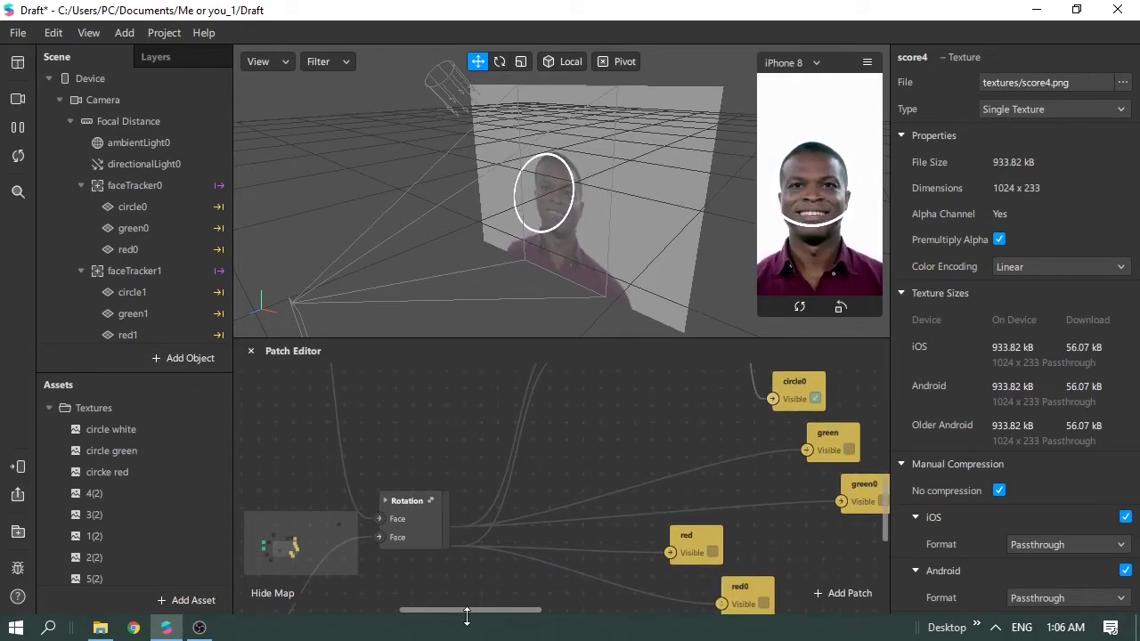
pyautogui.scroll(-1, 408, 570)
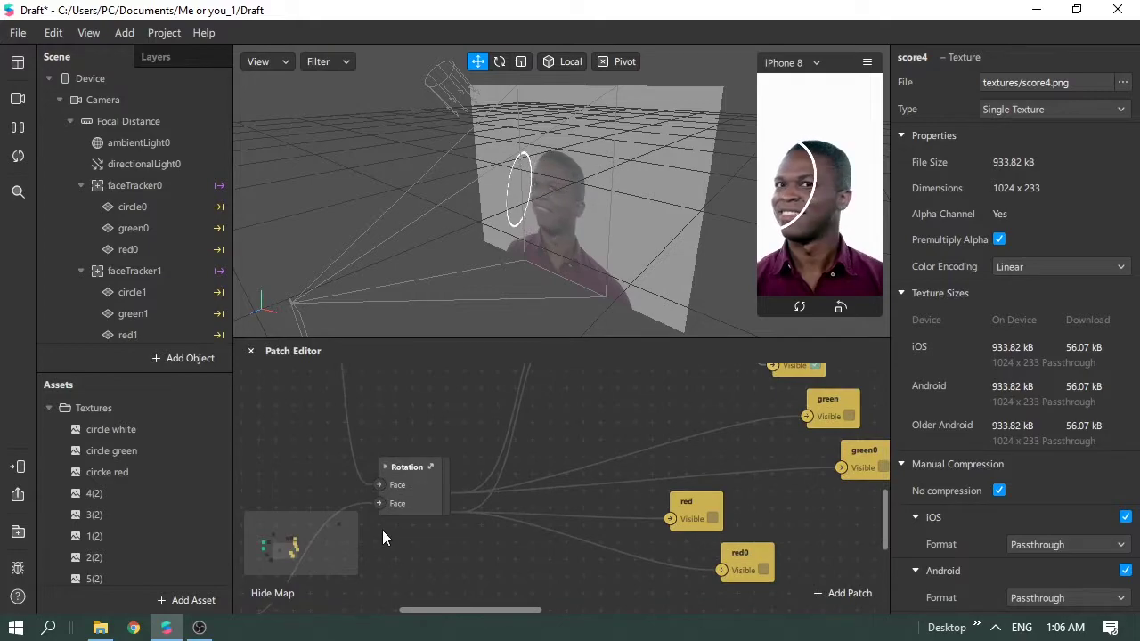
pyautogui.moveTo(461, 613); pyautogui.dragTo(448, 617)
pyautogui.scroll(-1, 550, 553)
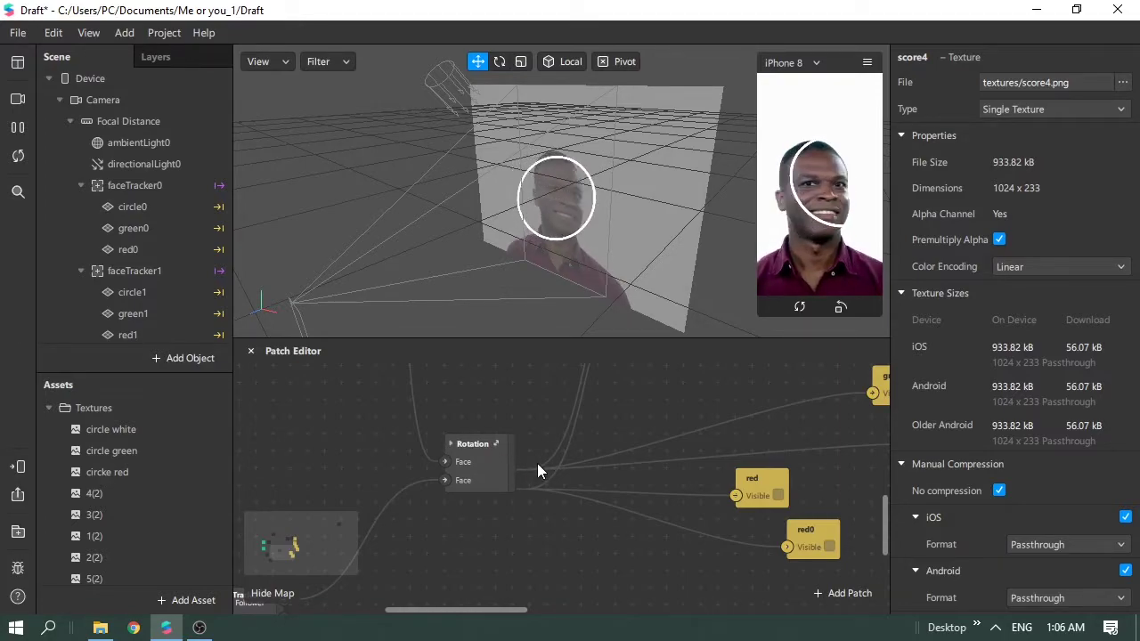
# Step: Examine the contents of the Rotation group and its nested group, and return to the main patch graph
pyautogui.click(469, 458)
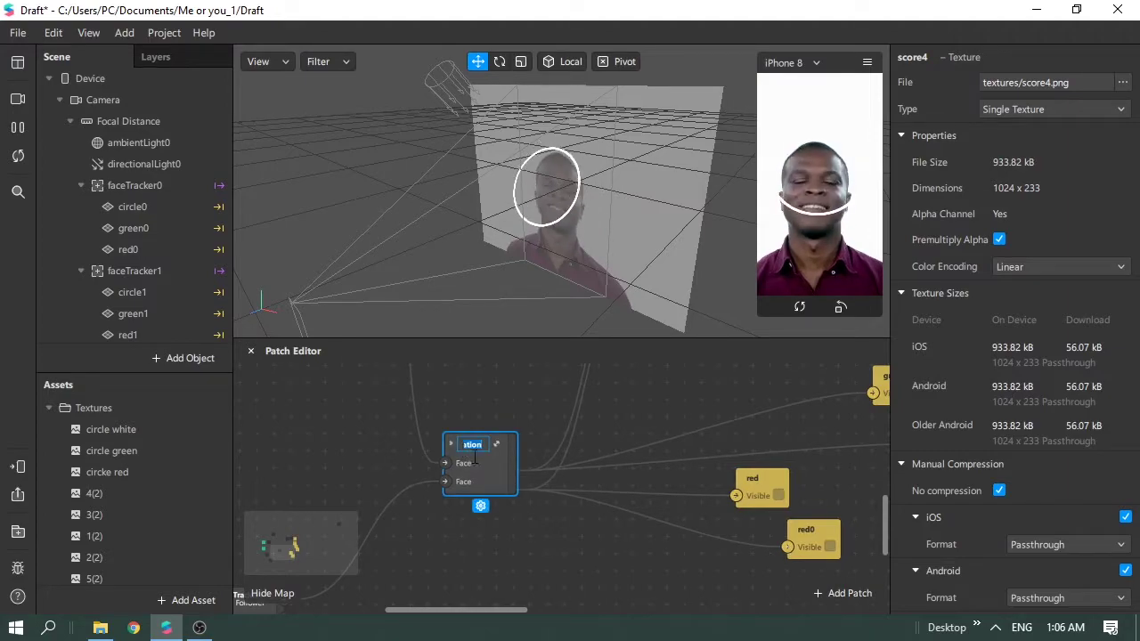
pyautogui.doubleClick(484, 469)
pyautogui.click(335, 481)
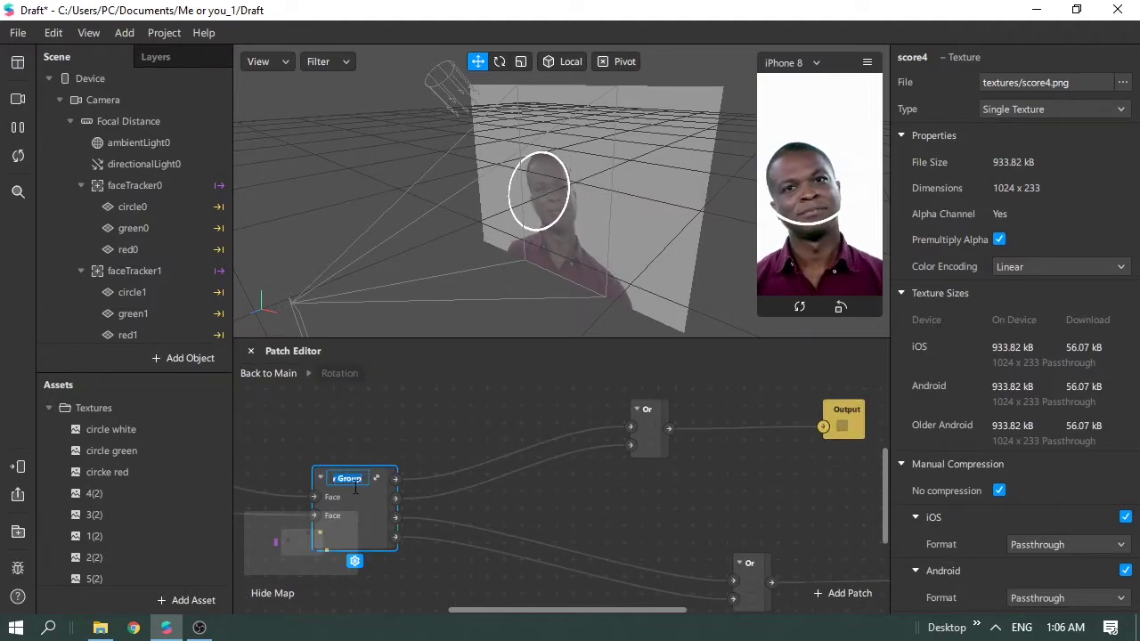
pyautogui.doubleClick(355, 495)
pyautogui.scroll(1, 570, 485)
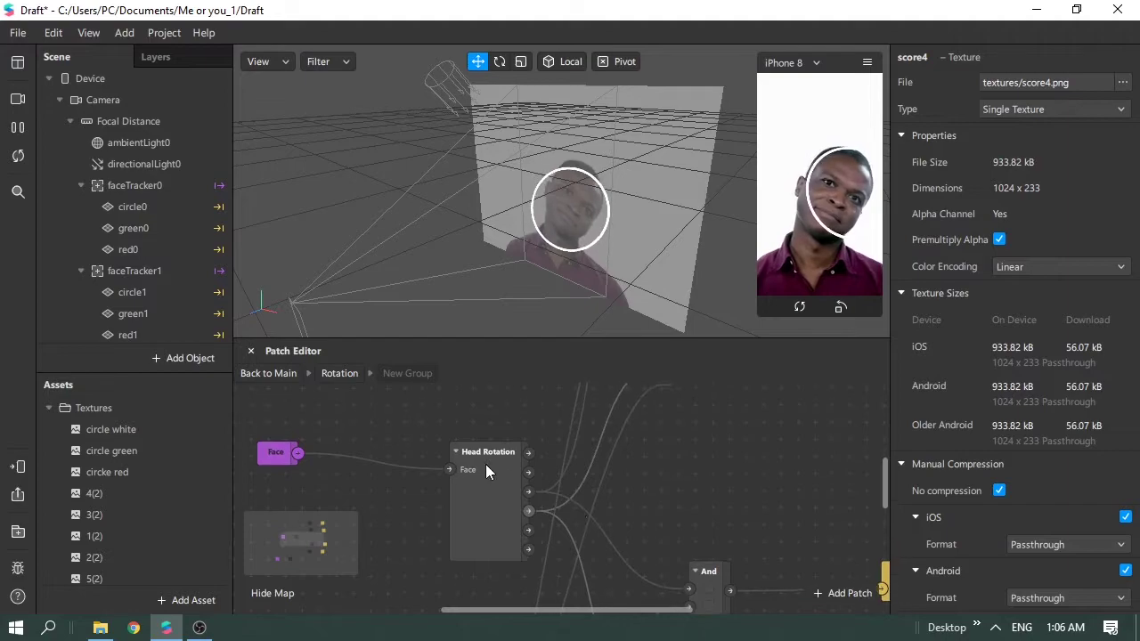
pyautogui.scroll(2, 668, 521)
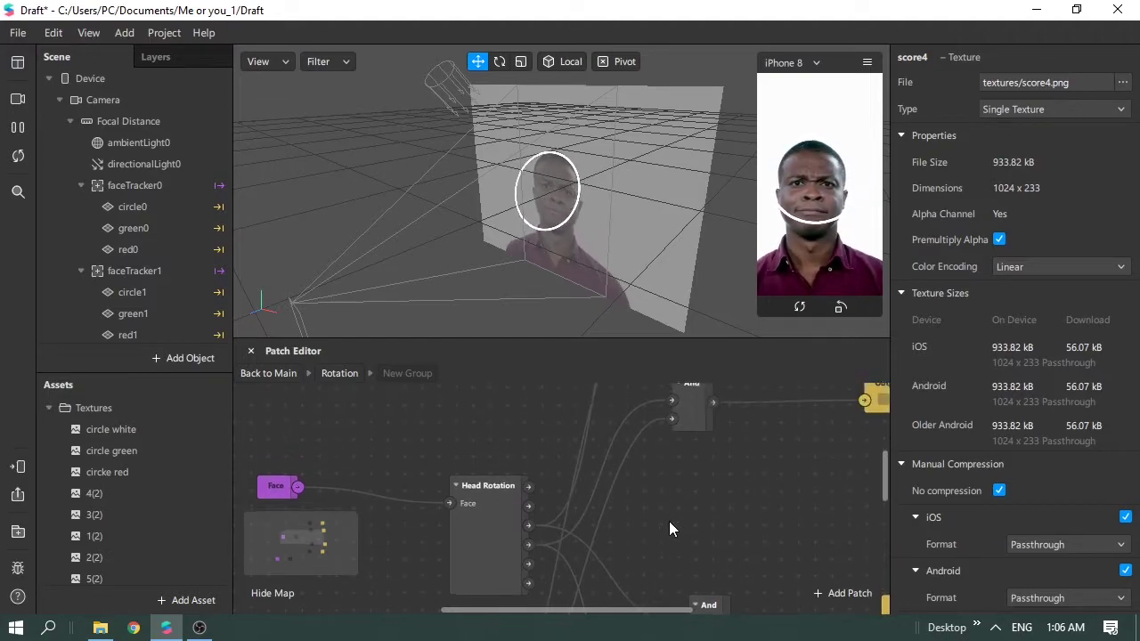
pyautogui.click(289, 375)
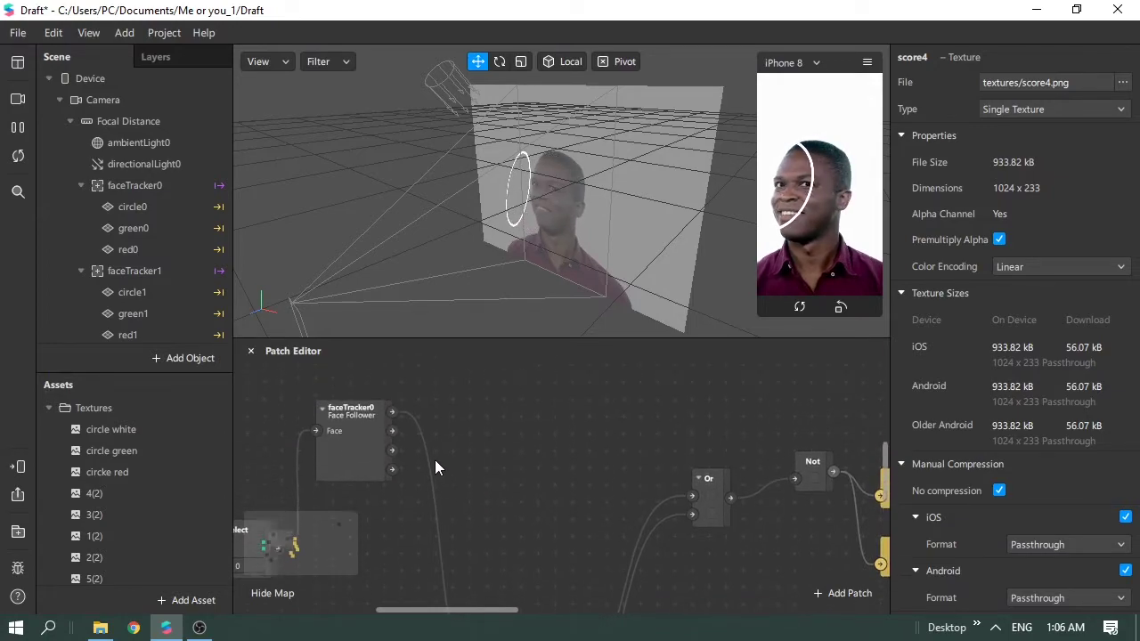
pyautogui.scroll(-1, 510, 579)
pyautogui.scroll(-4, 526, 573)
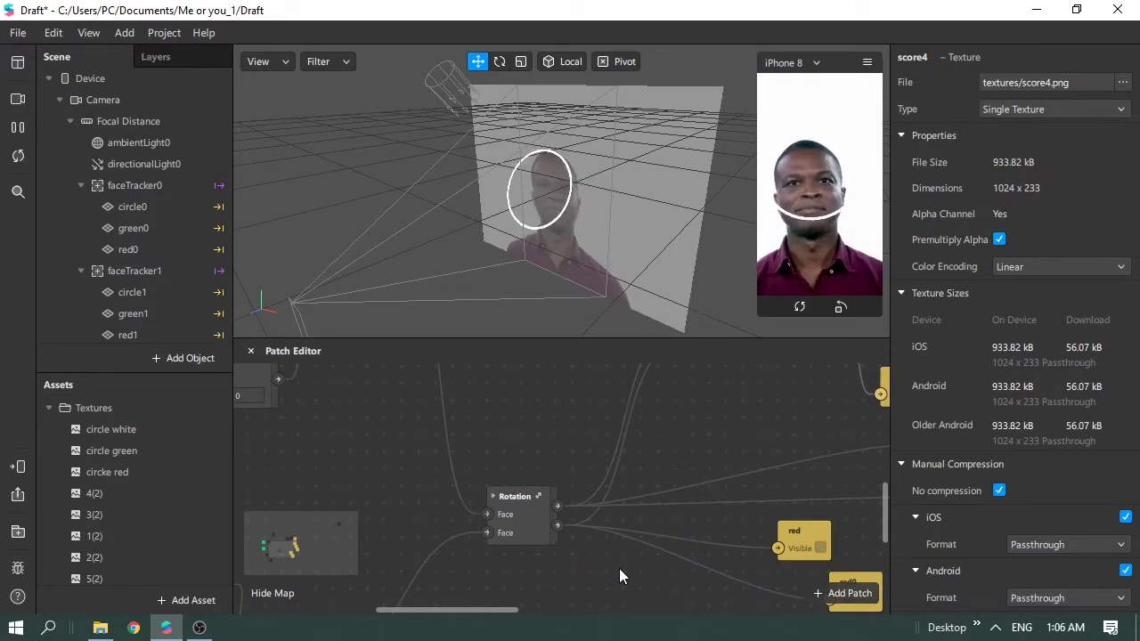
# Step: Add a plane to the scene and make it a child of faceTracker0, above circle0
pyautogui.scroll(-2, 94, 285)
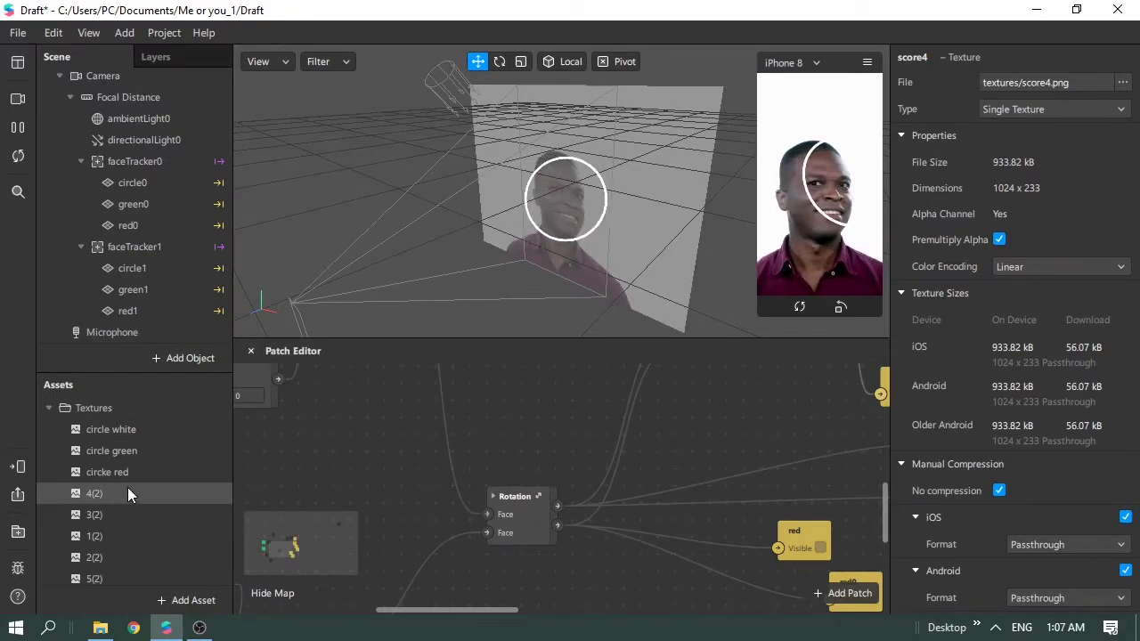
pyautogui.click(142, 158)
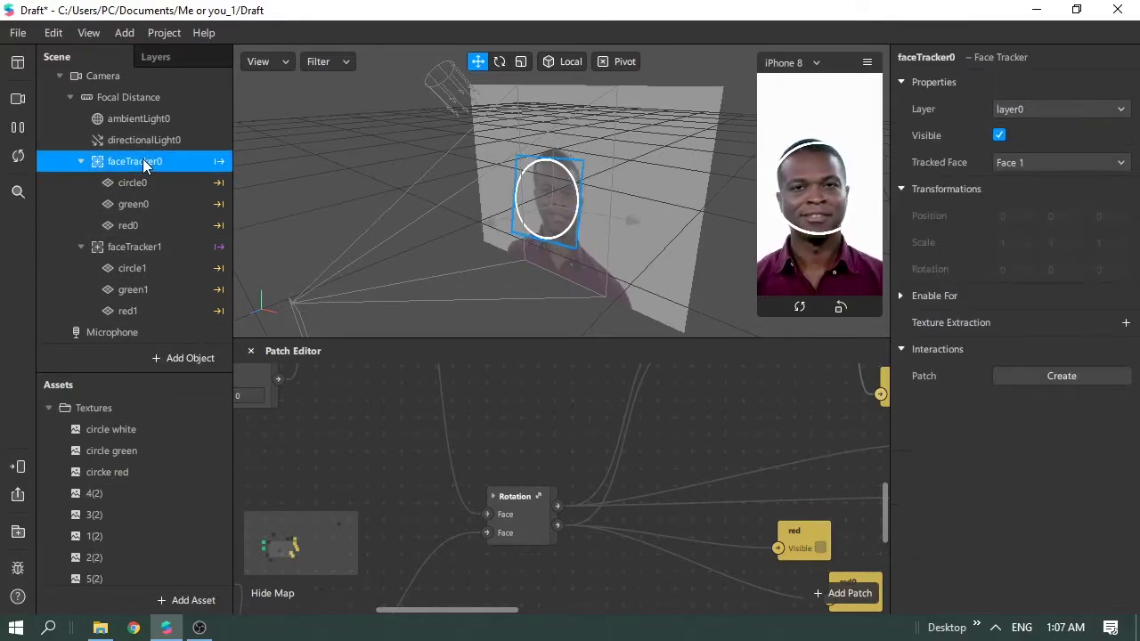
pyautogui.click(182, 358)
pyautogui.scroll(-5, 90, 245)
pyautogui.scroll(2, 91, 201)
pyautogui.scroll(1, 90, 205)
pyautogui.click(81, 182)
pyautogui.click(494, 330)
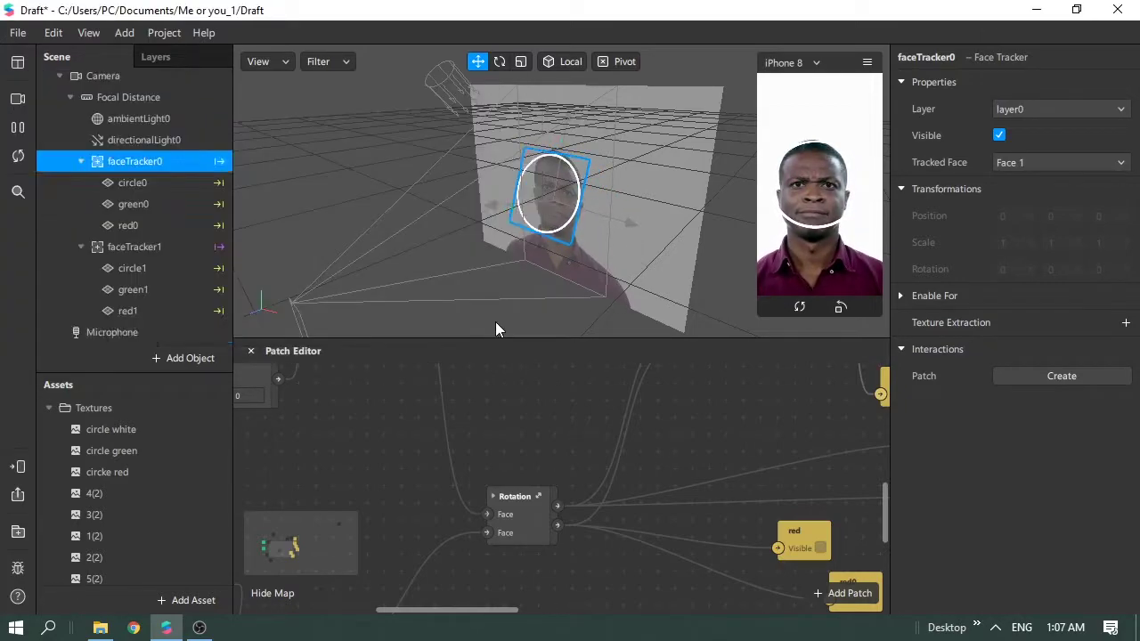
pyautogui.moveTo(156, 335); pyautogui.dragTo(169, 167)
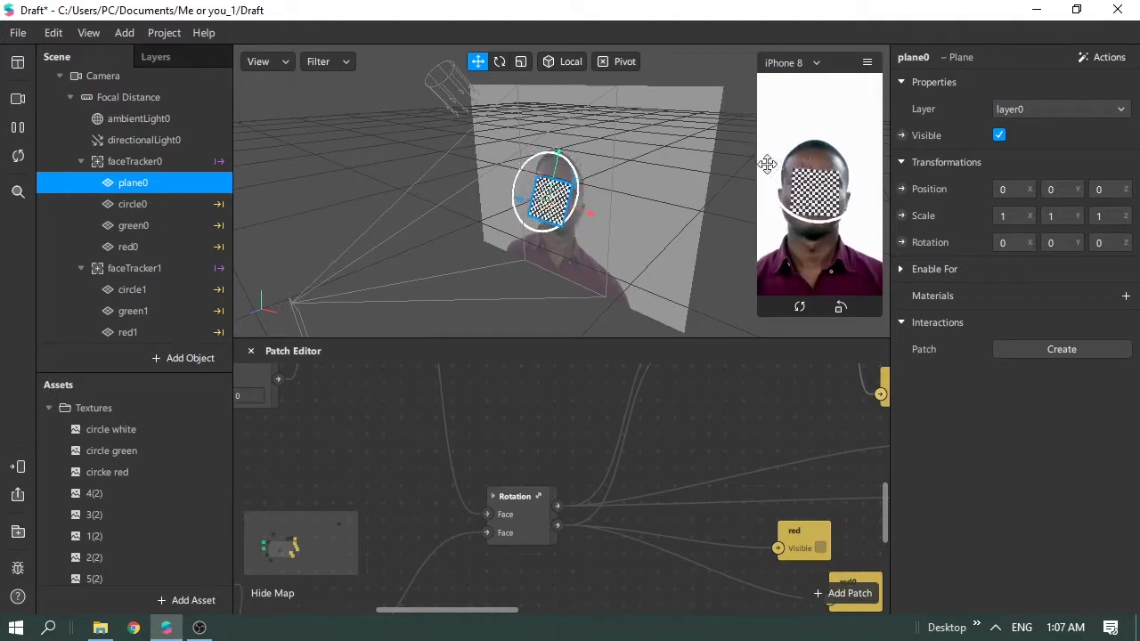
# Step: Rename the new plane under faceTracker0 as Q1
pyautogui.rightClick(165, 184)
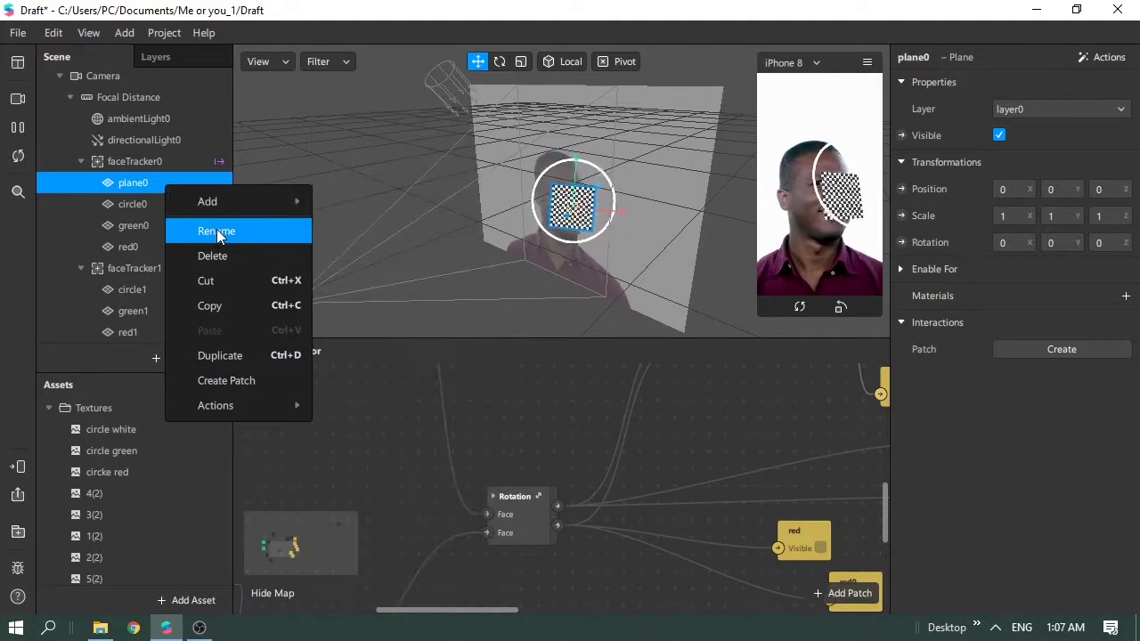
pyautogui.click(218, 234)
pyautogui.write('Q1')
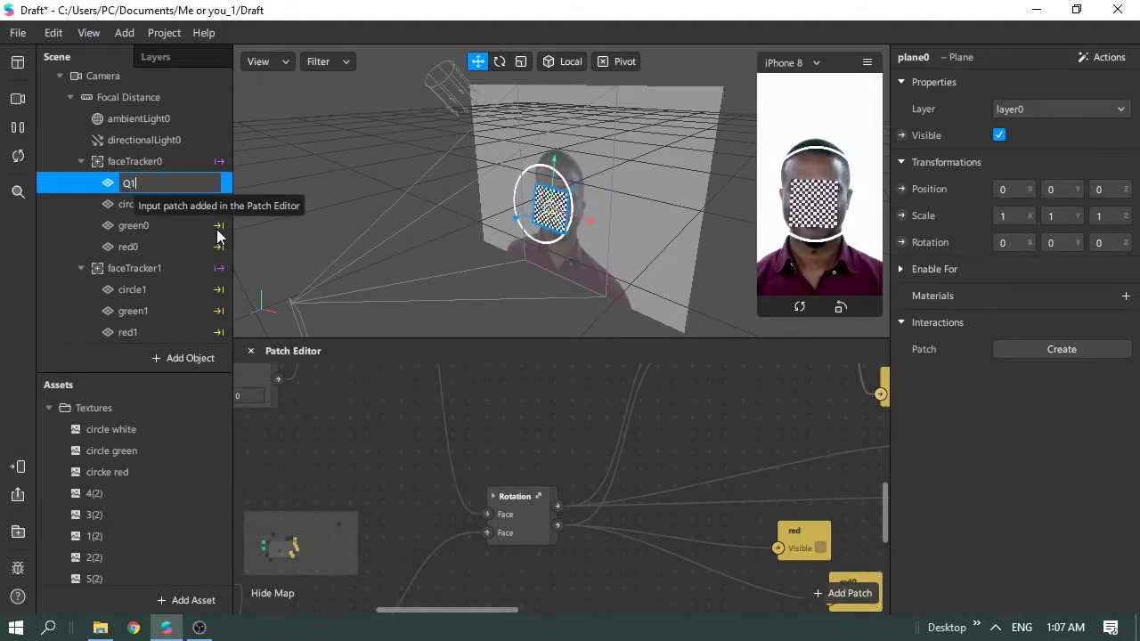
pyautogui.click(130, 227)
pyautogui.click(125, 183)
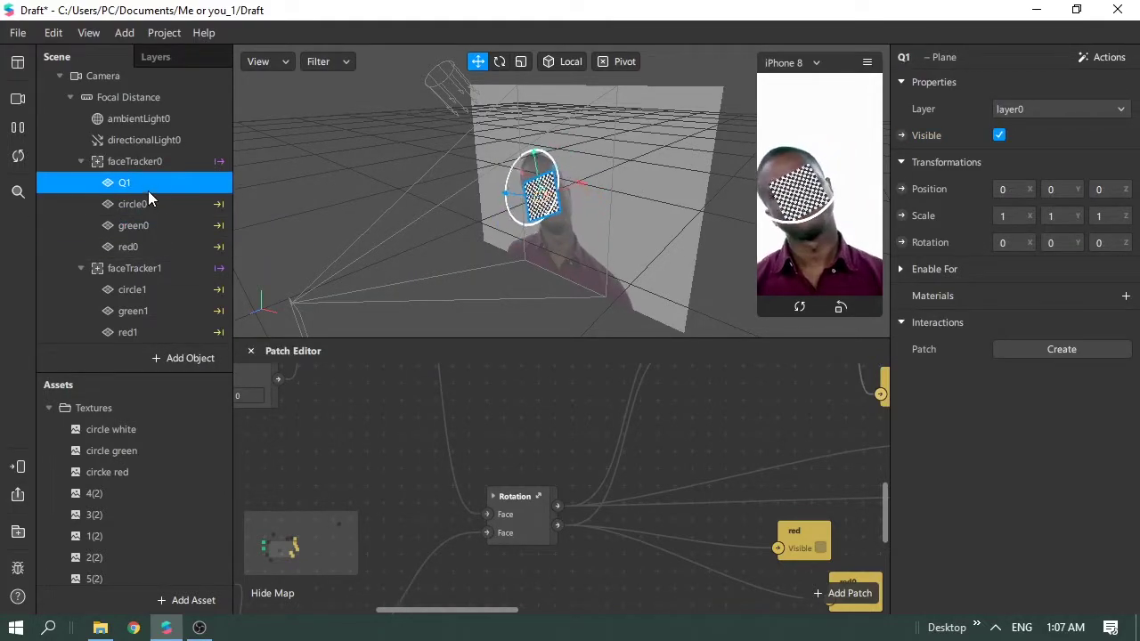
# Step: Create a new material for the Q1 plane and assign texture 1(2) as its diffuse texture
pyautogui.click(1126, 296)
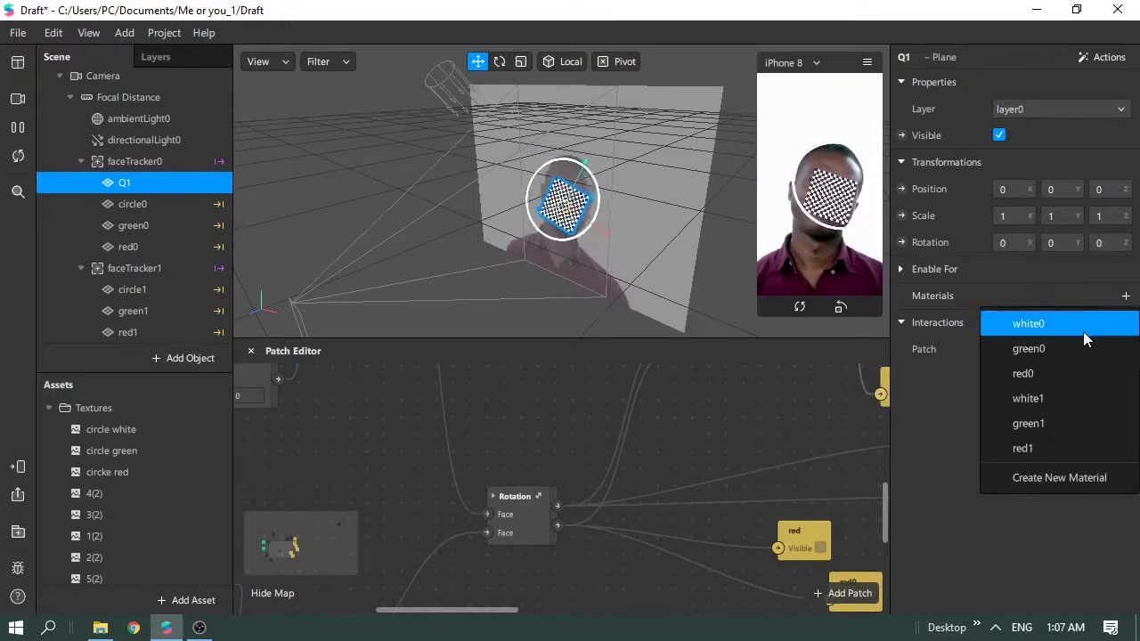
pyautogui.click(1055, 478)
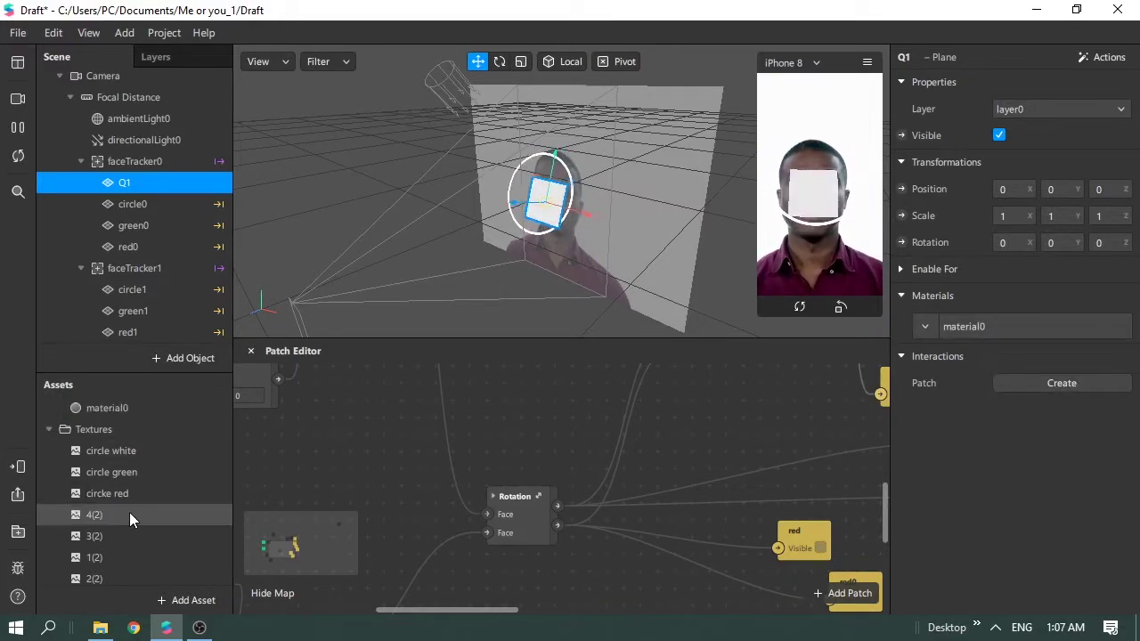
pyautogui.click(123, 428)
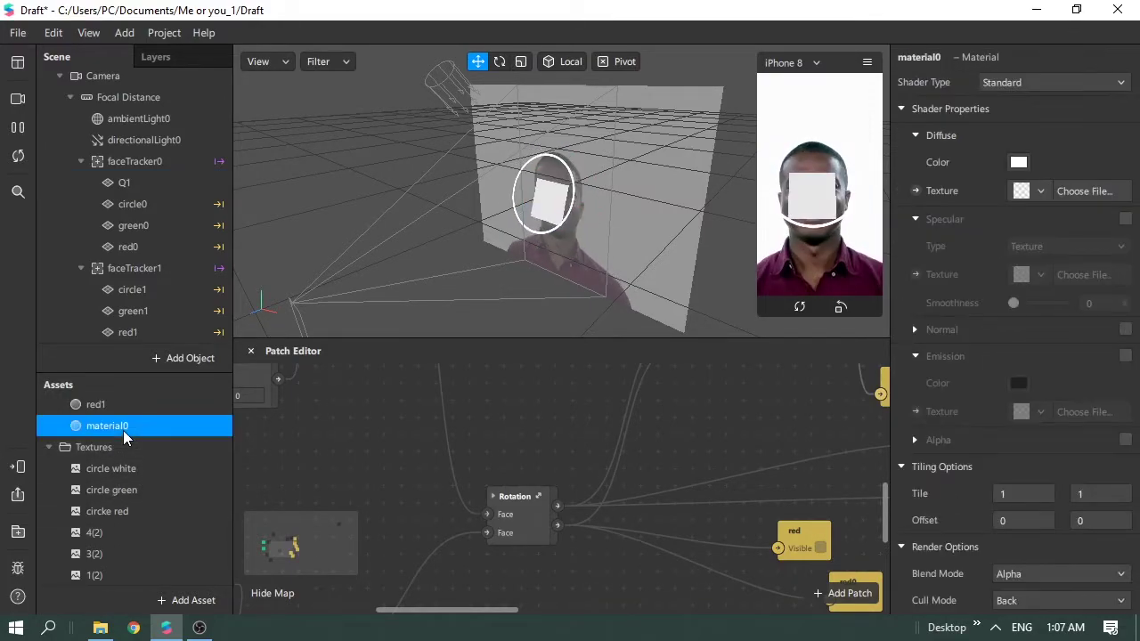
pyautogui.click(1039, 190)
pyautogui.click(1023, 345)
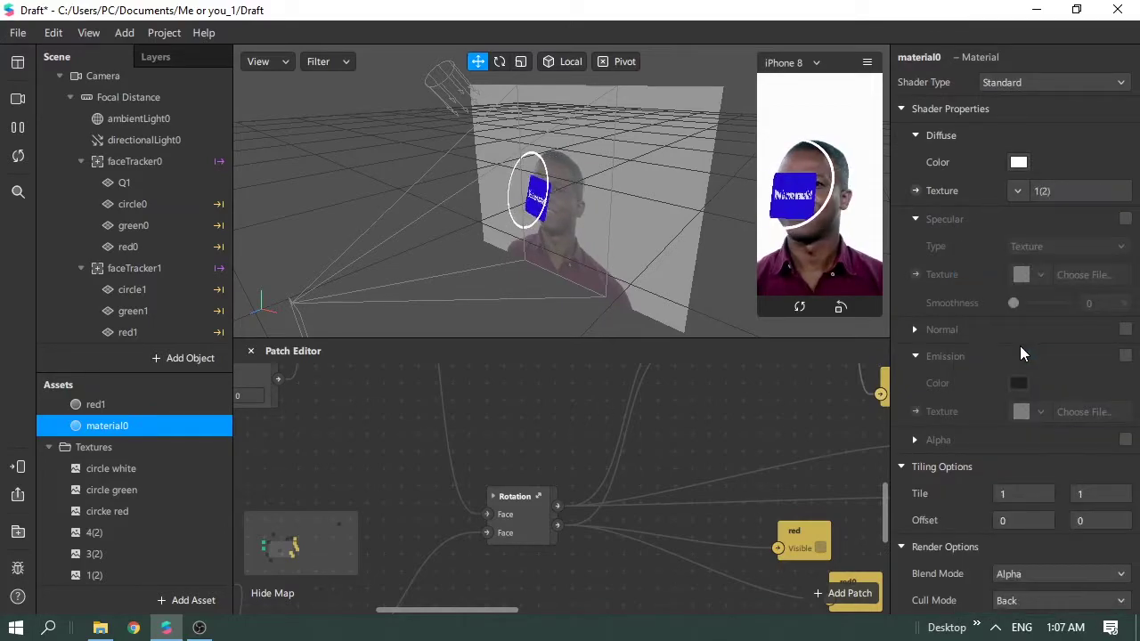
# Step: Rename the Q1 plane's new material as Q1 and select it
pyautogui.rightClick(114, 434)
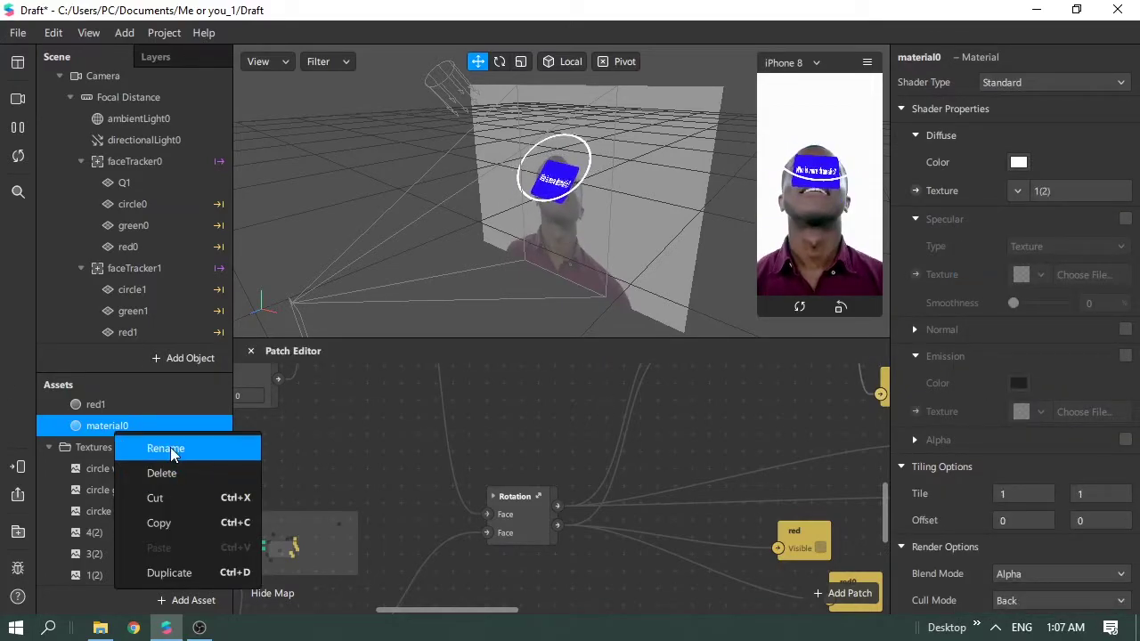
pyautogui.click(170, 448)
pyautogui.write('Q1')
pyautogui.click(147, 463)
pyautogui.click(142, 431)
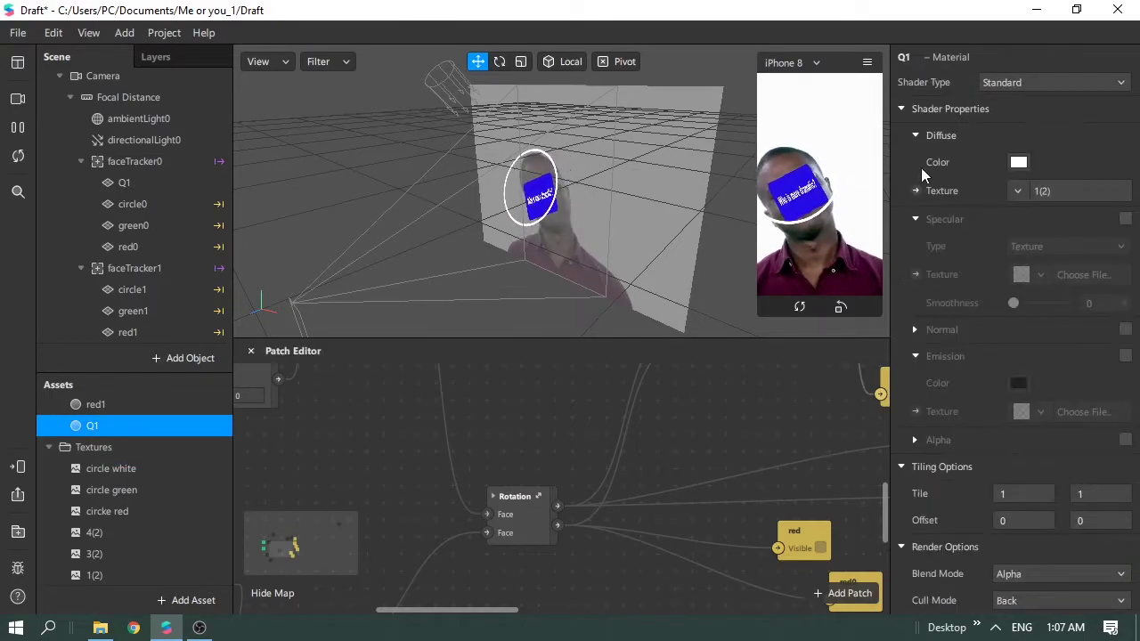
# Step: Pause the preview video and widen the Q1 plane to an X scale of about 2.139
pyautogui.click(15, 133)
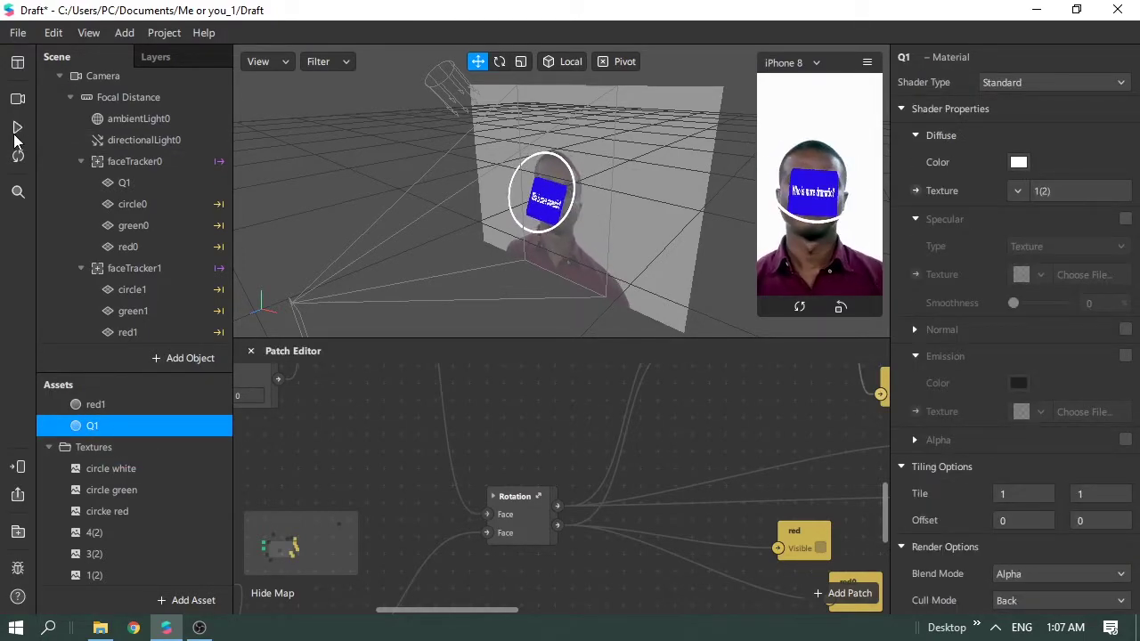
pyautogui.click(157, 185)
pyautogui.click(521, 62)
pyautogui.moveTo(580, 217); pyautogui.dragTo(634, 232)
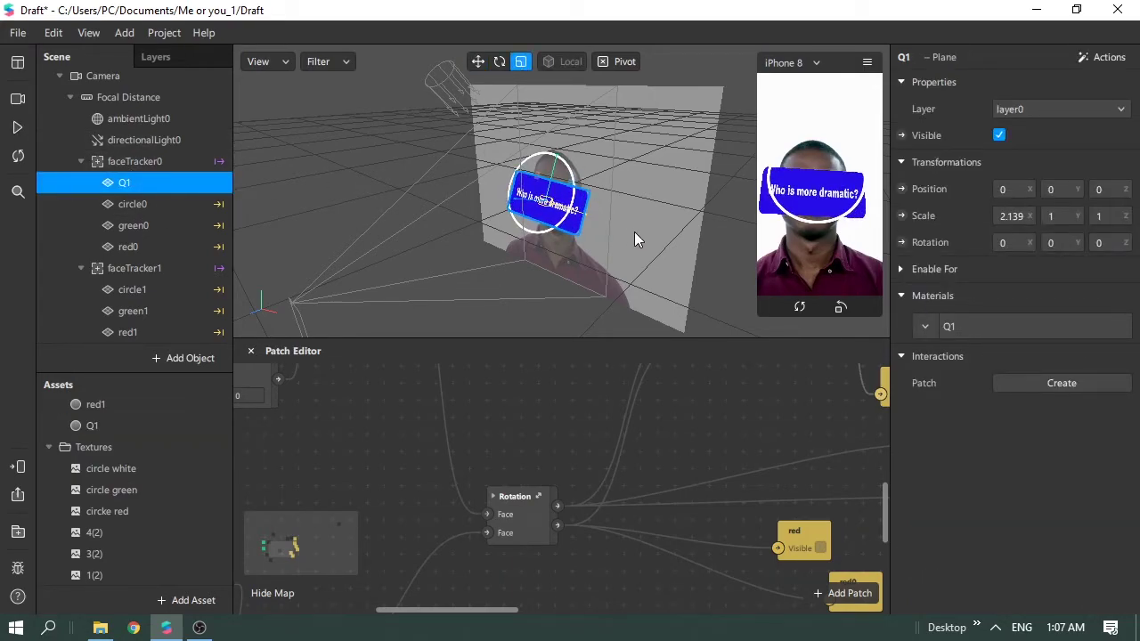
# Step: Move the Q1 plane up above the head, to about 0.177 in Y, and resume the preview video
pyautogui.click(478, 61)
pyautogui.moveTo(556, 158); pyautogui.dragTo(564, 79)
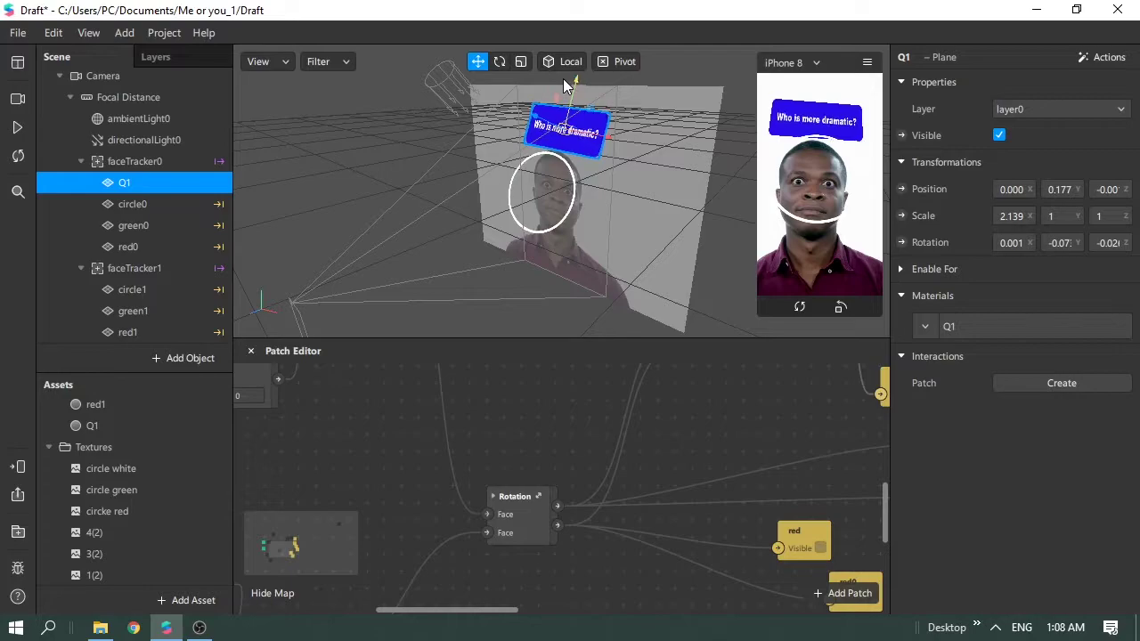
pyautogui.click(18, 128)
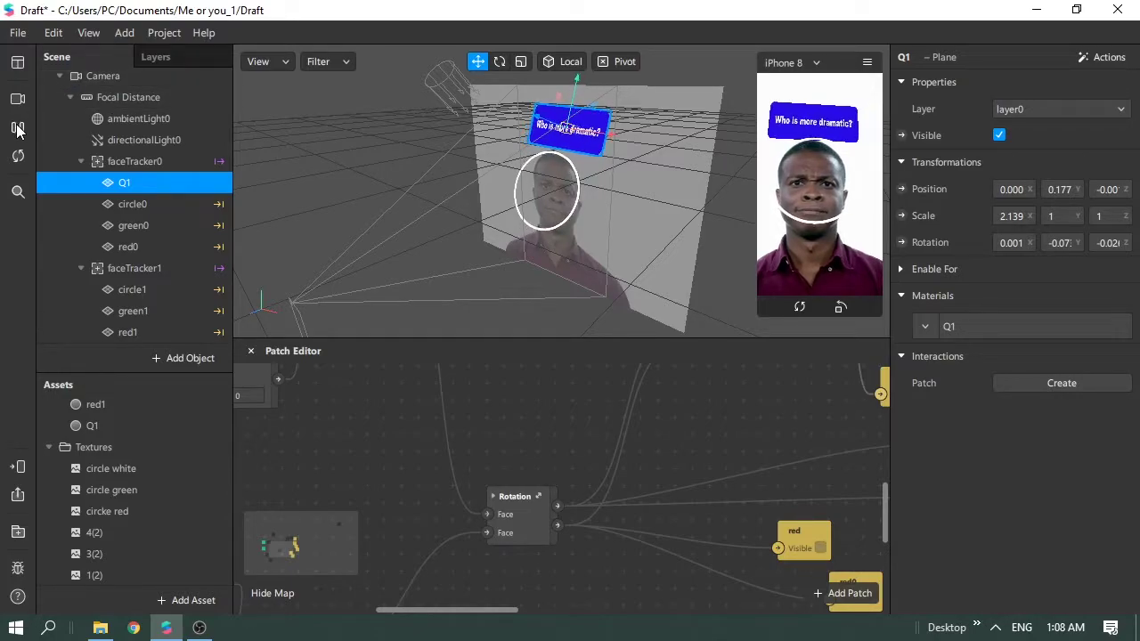
# Step: Duplicate the Q1 plane under faceTracker0 and the Q1 material to make the remaining questions Q2 to Q5
pyautogui.rightClick(145, 182)
pyautogui.click(204, 351)
pyautogui.click(124, 433)
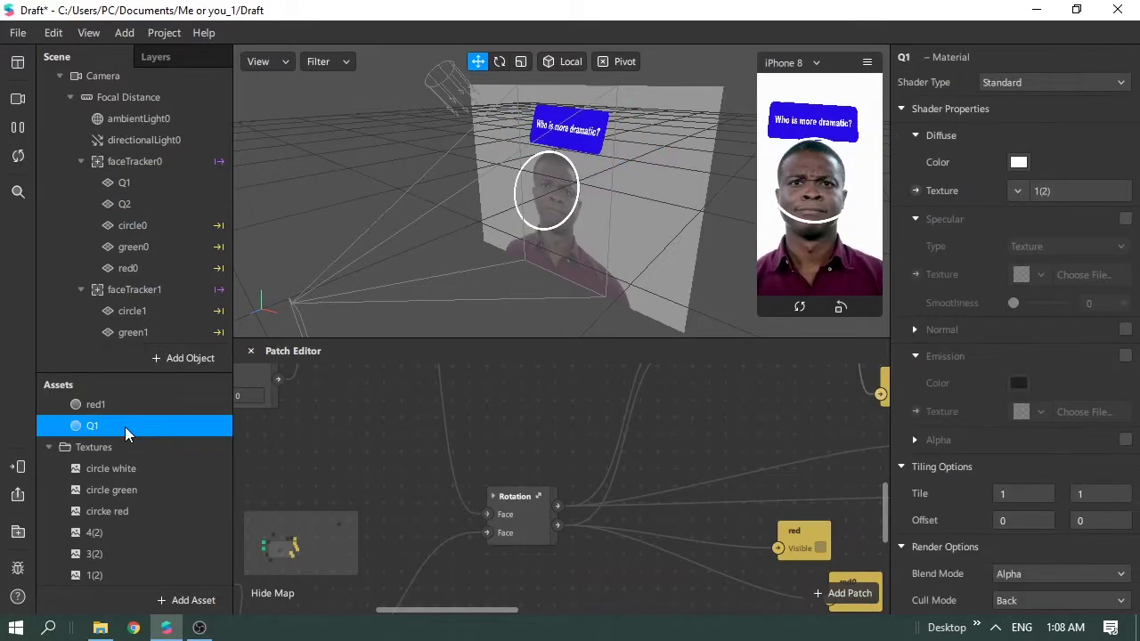
pyautogui.rightClick(124, 428)
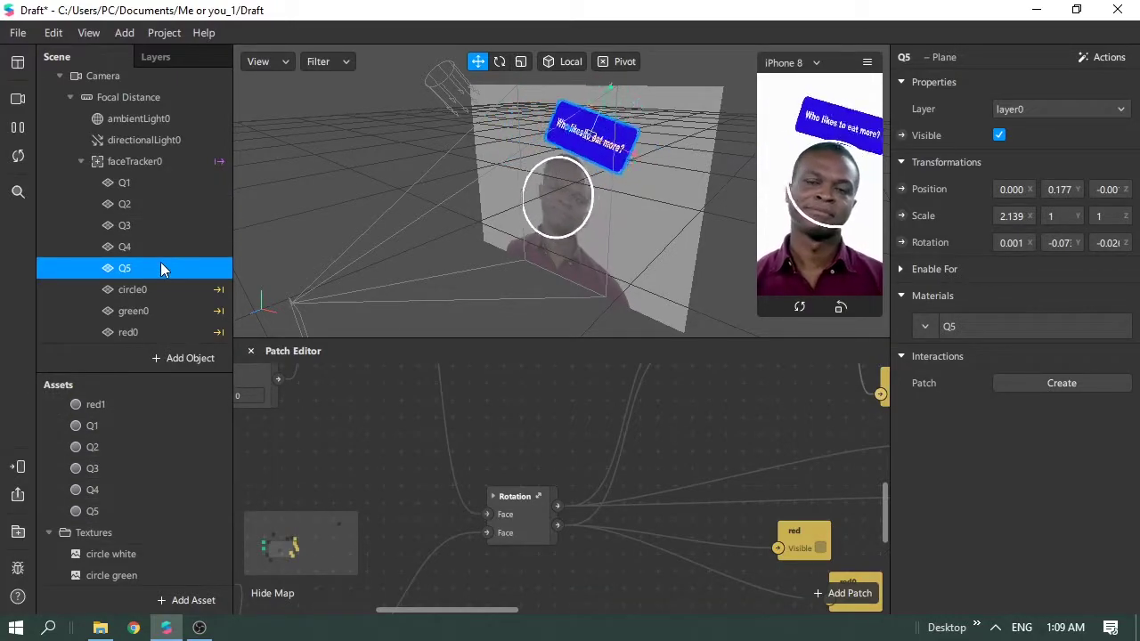
# Step: Add an Or patch above the Rotation patch and connect both Rotation outputs to its two inputs
pyautogui.moveTo(424, 611); pyautogui.dragTo(450, 615)
pyautogui.scroll(3, 622, 532)
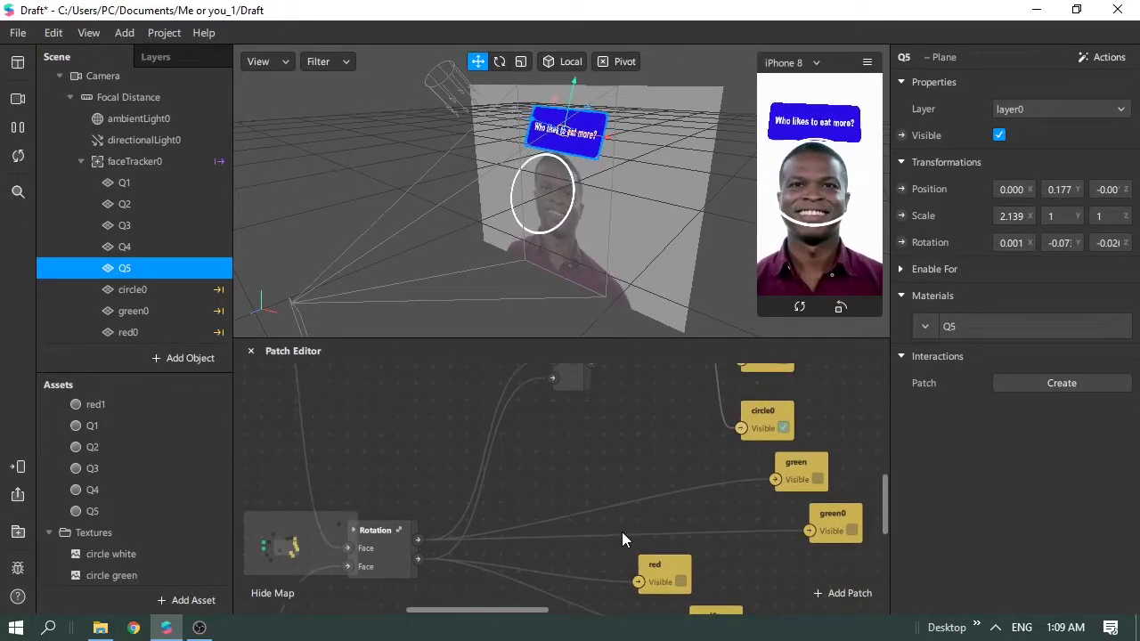
pyautogui.scroll(3, 621, 532)
pyautogui.scroll(-3, 577, 565)
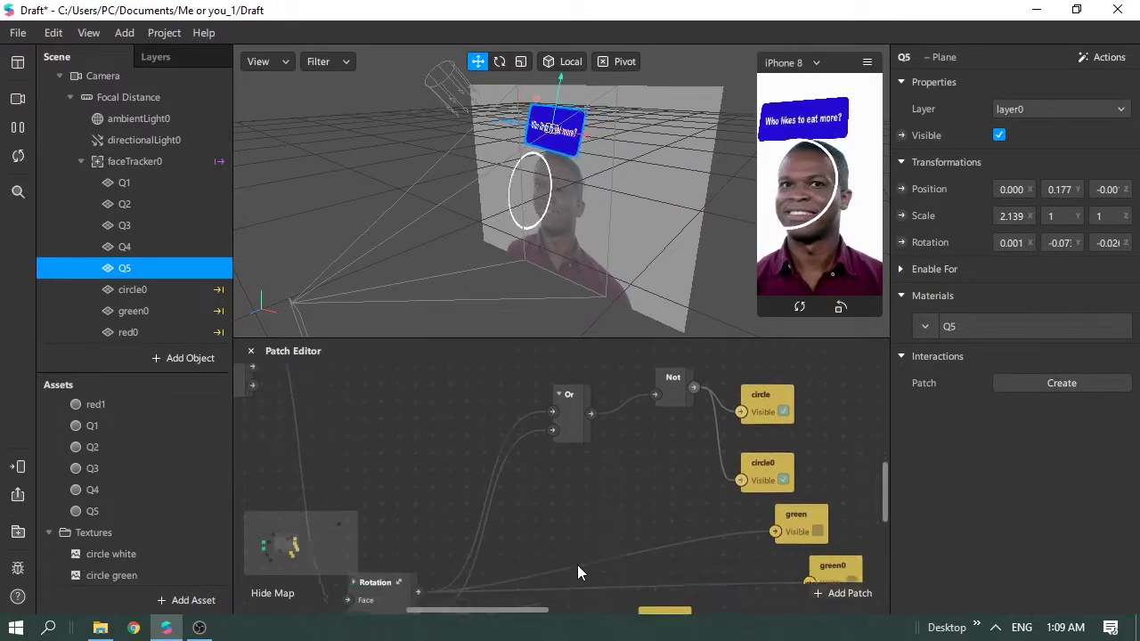
pyautogui.moveTo(537, 616)
pyautogui.mouseDown()
pyautogui.moveTo(563, 615)
pyautogui.moveTo(538, 615)
pyautogui.mouseUp()
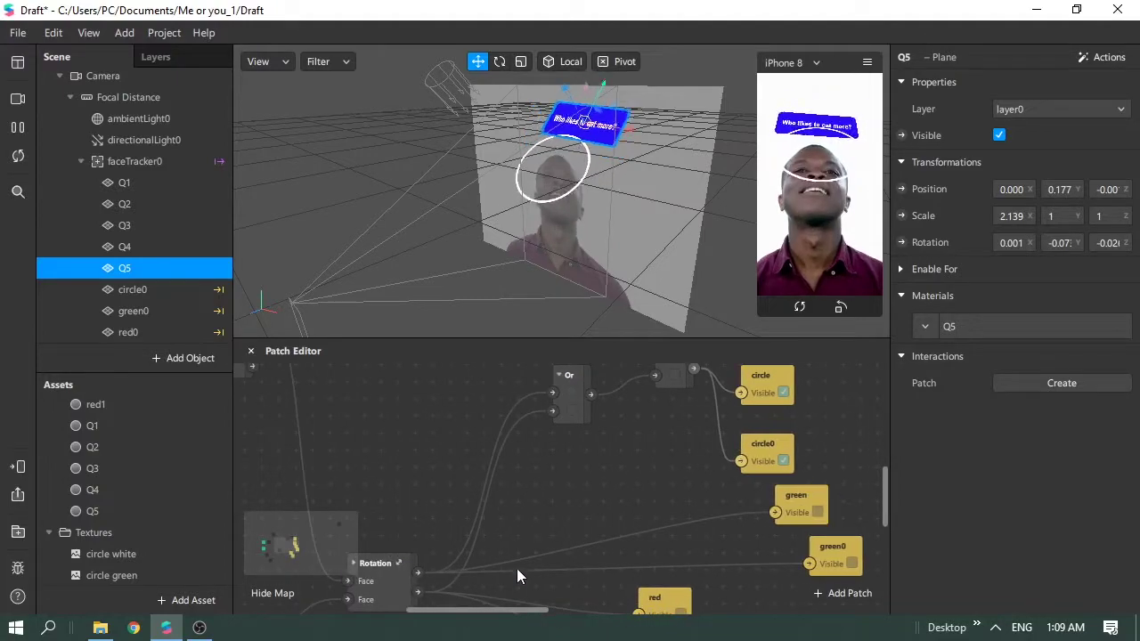
pyautogui.scroll(-1, 517, 568)
pyautogui.doubleClick(450, 468)
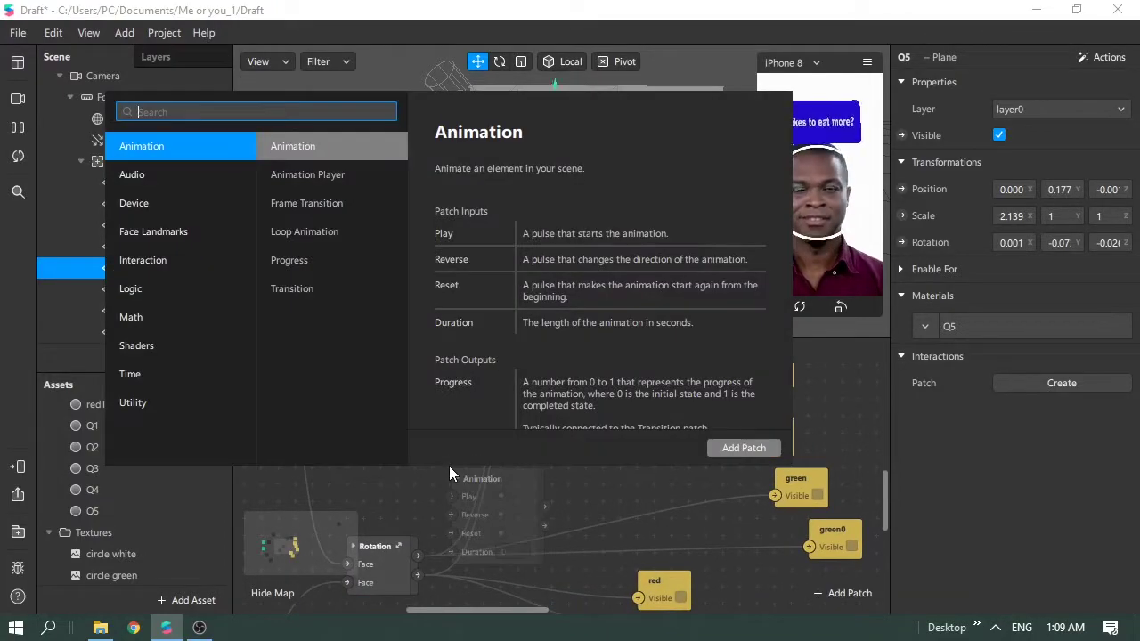
pyautogui.write('or')
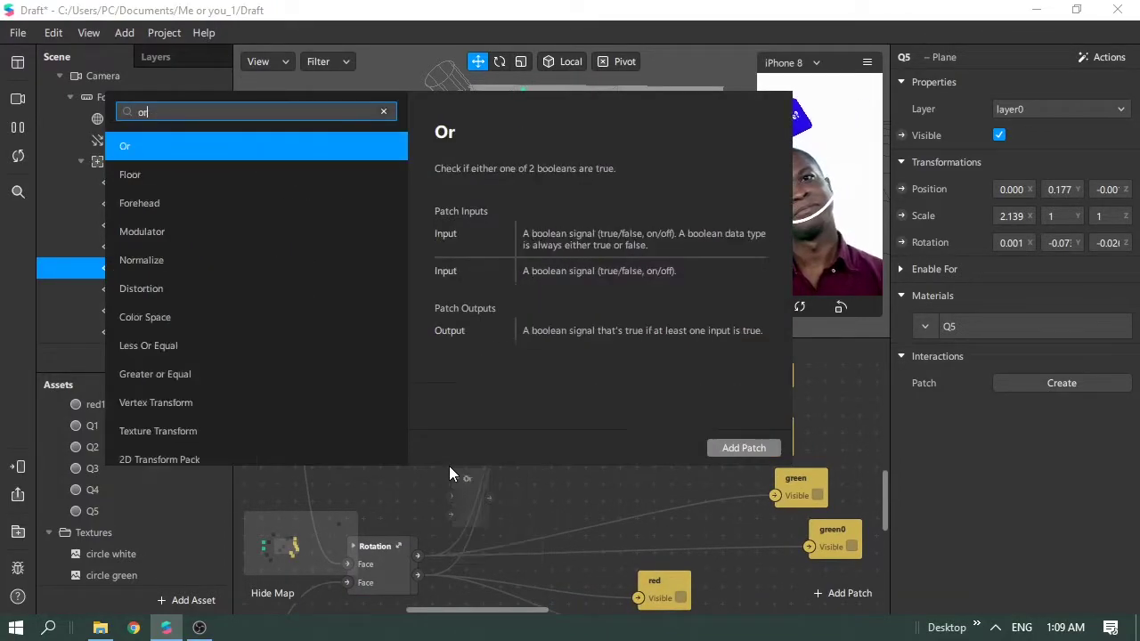
pyautogui.click(276, 147)
pyautogui.moveTo(473, 479); pyautogui.dragTo(437, 428)
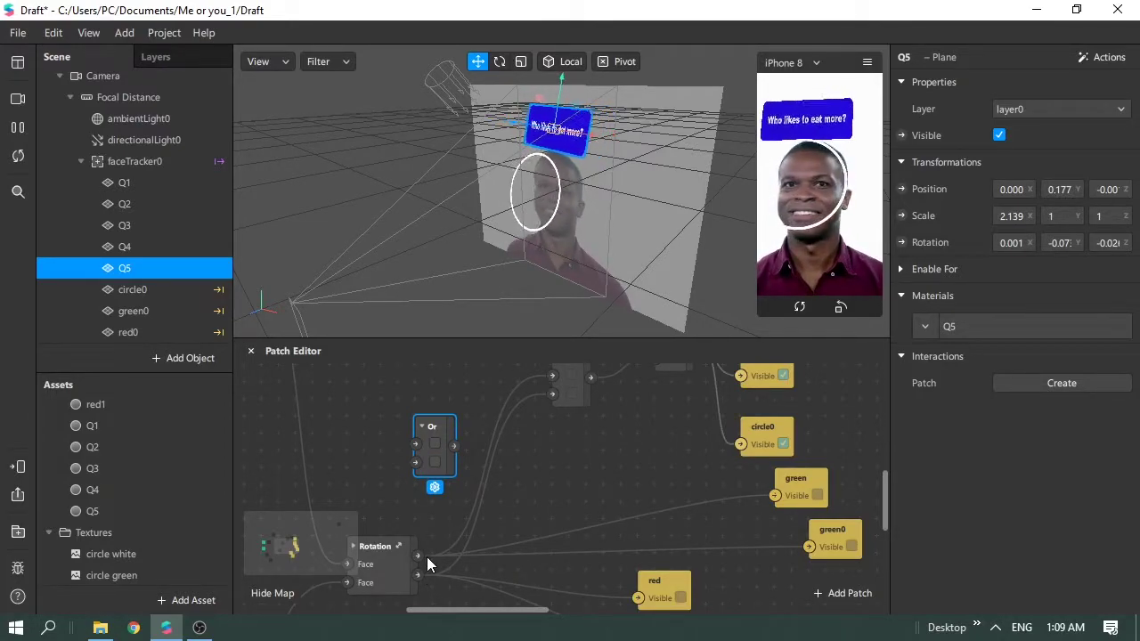
pyautogui.moveTo(418, 555); pyautogui.dragTo(415, 445)
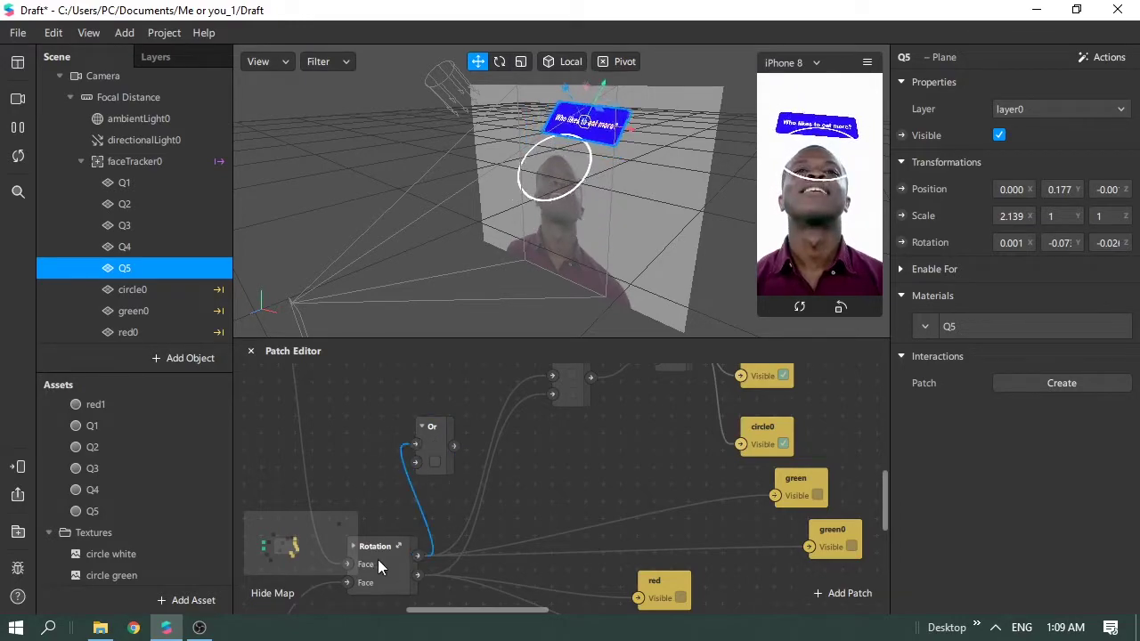
pyautogui.moveTo(417, 578); pyautogui.dragTo(416, 463)
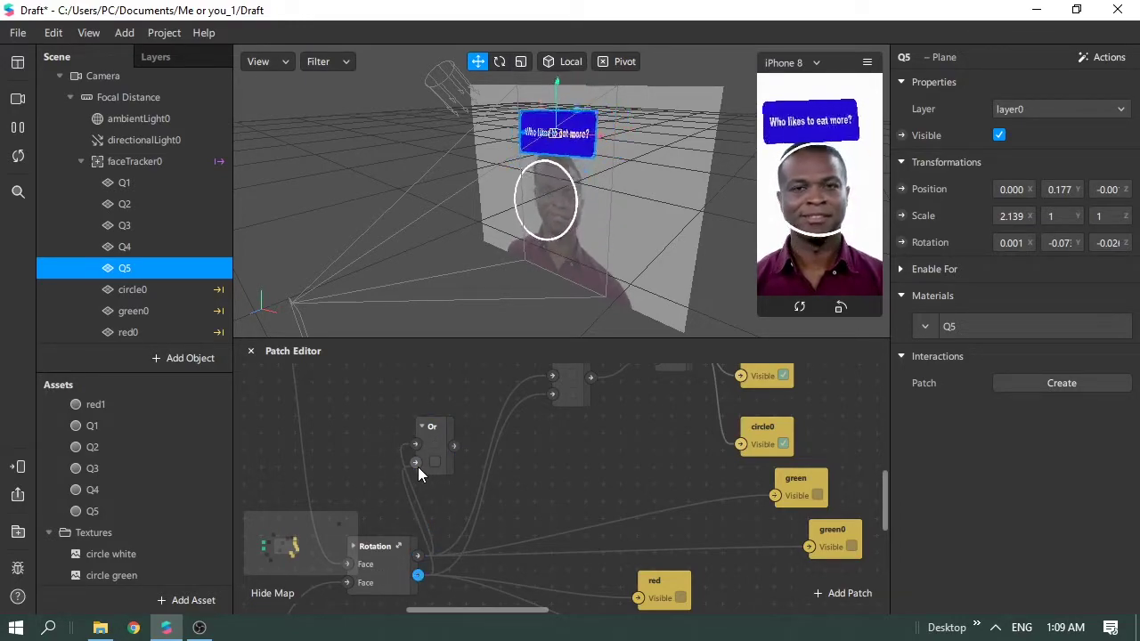
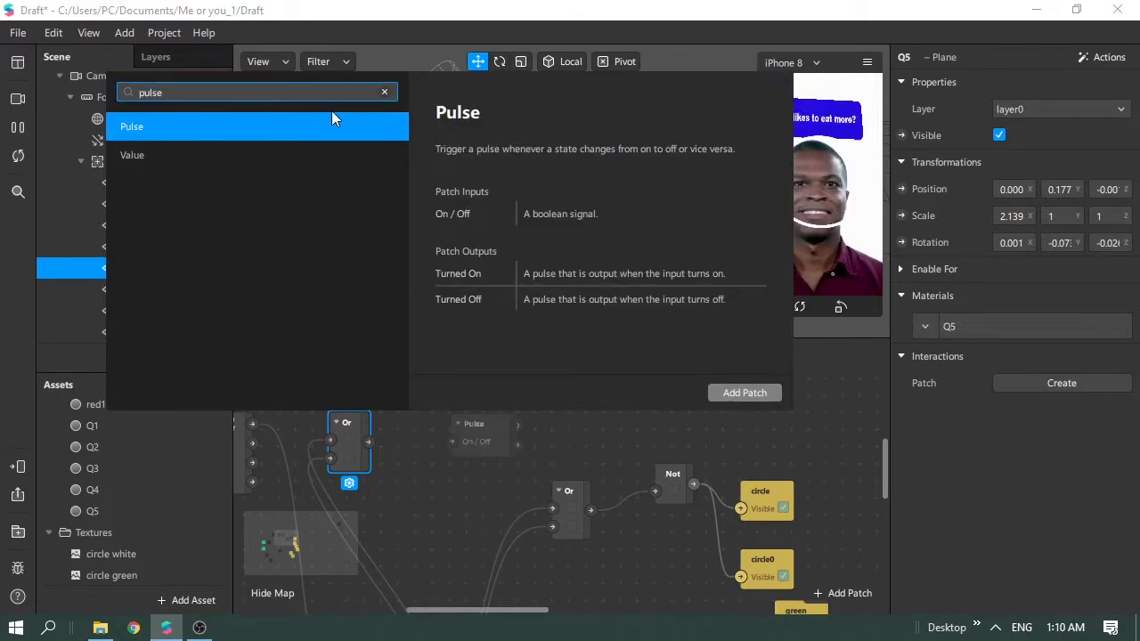
pyautogui.doubleClick(334, 127)
pyautogui.moveTo(470, 430); pyautogui.dragTo(390, 441)
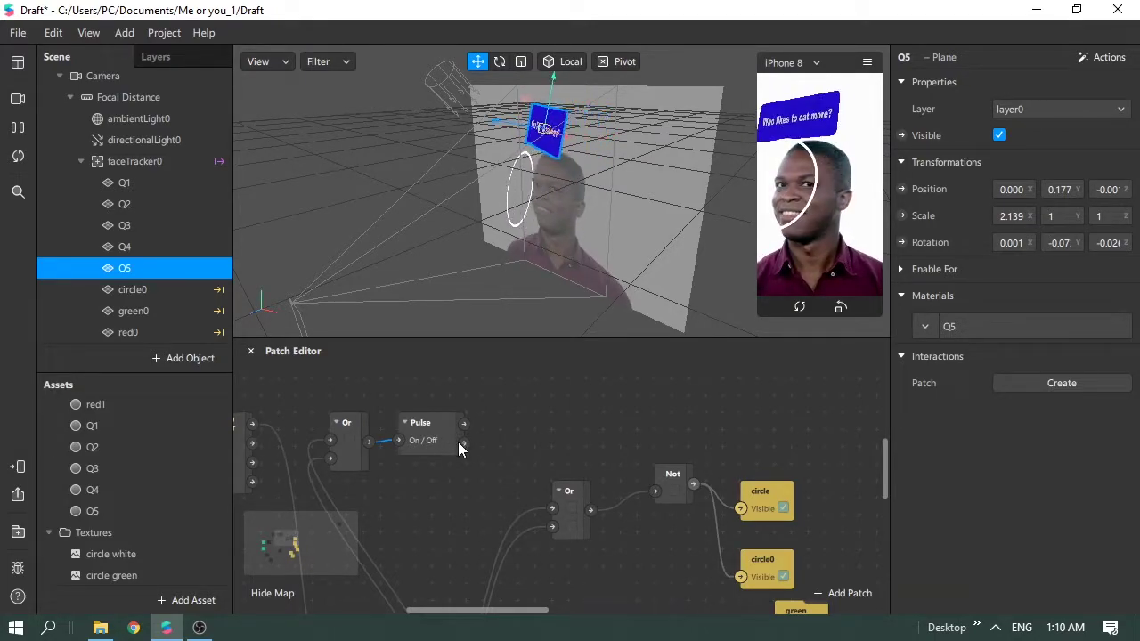
pyautogui.click(405, 441)
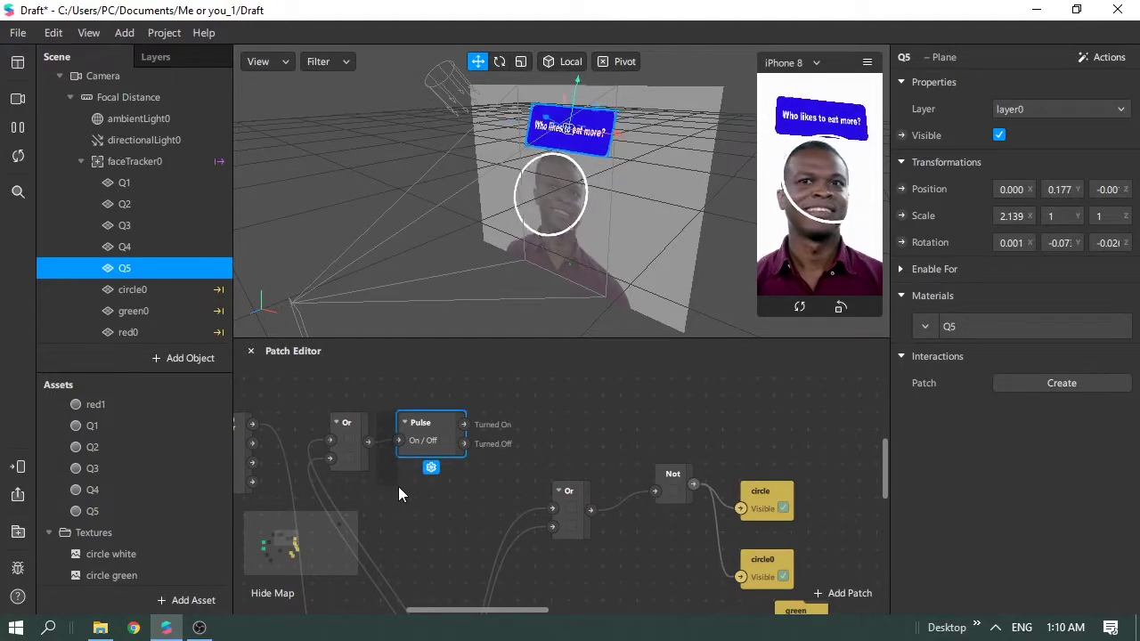
pyautogui.press('Delete')
# Step: Add a Delay patch beside the new Or patch and connect the Or output to the Delay input
pyautogui.doubleClick(423, 430)
pyautogui.write('delay')
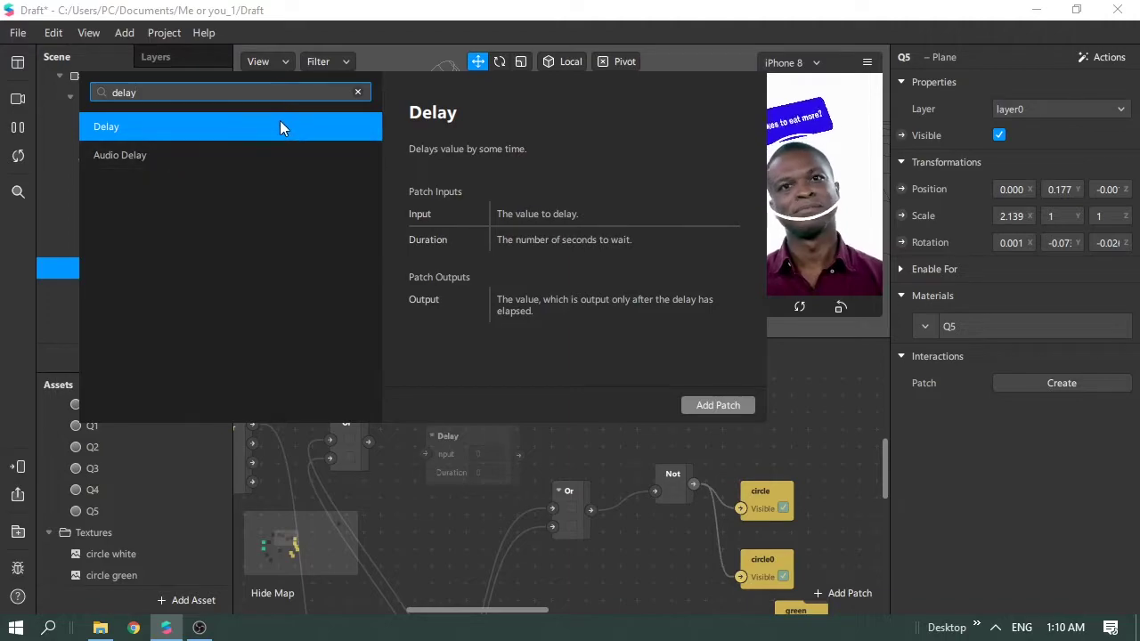
pyautogui.click(279, 122)
pyautogui.moveTo(461, 443); pyautogui.dragTo(423, 425)
pyautogui.doubleClick(423, 425)
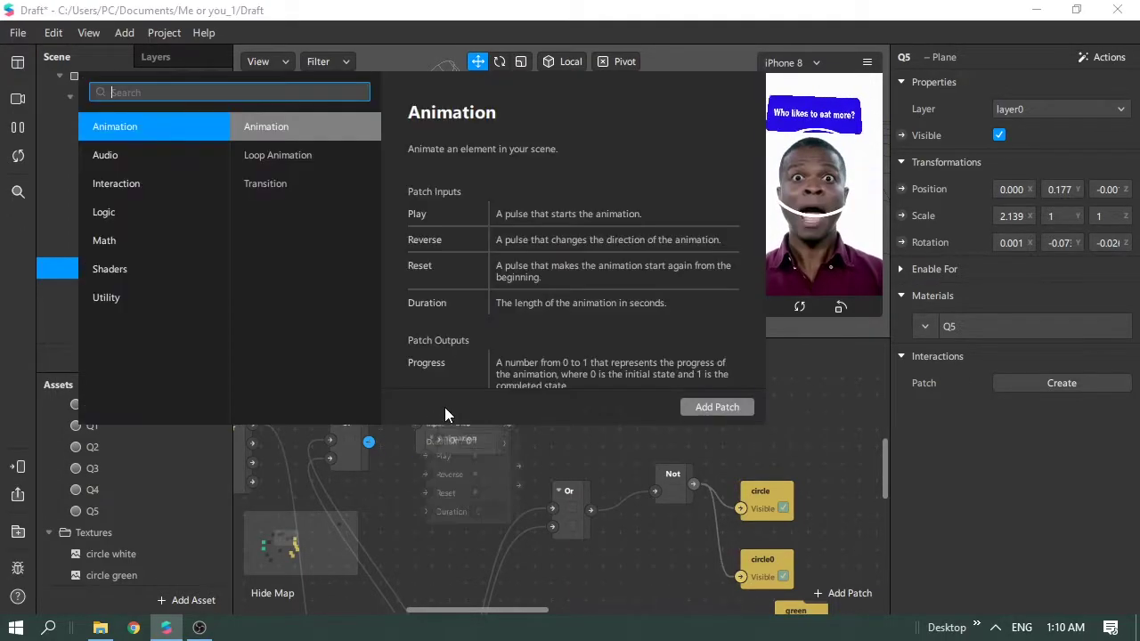
pyautogui.click(368, 515)
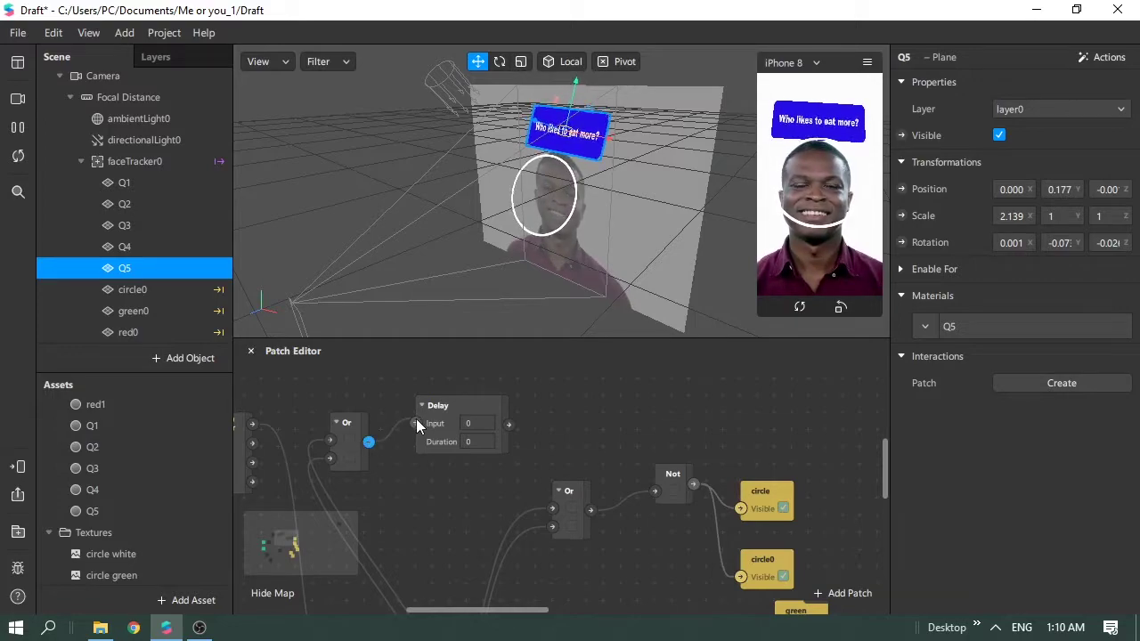
pyautogui.click(437, 409)
pyautogui.moveTo(438, 409); pyautogui.dragTo(415, 419)
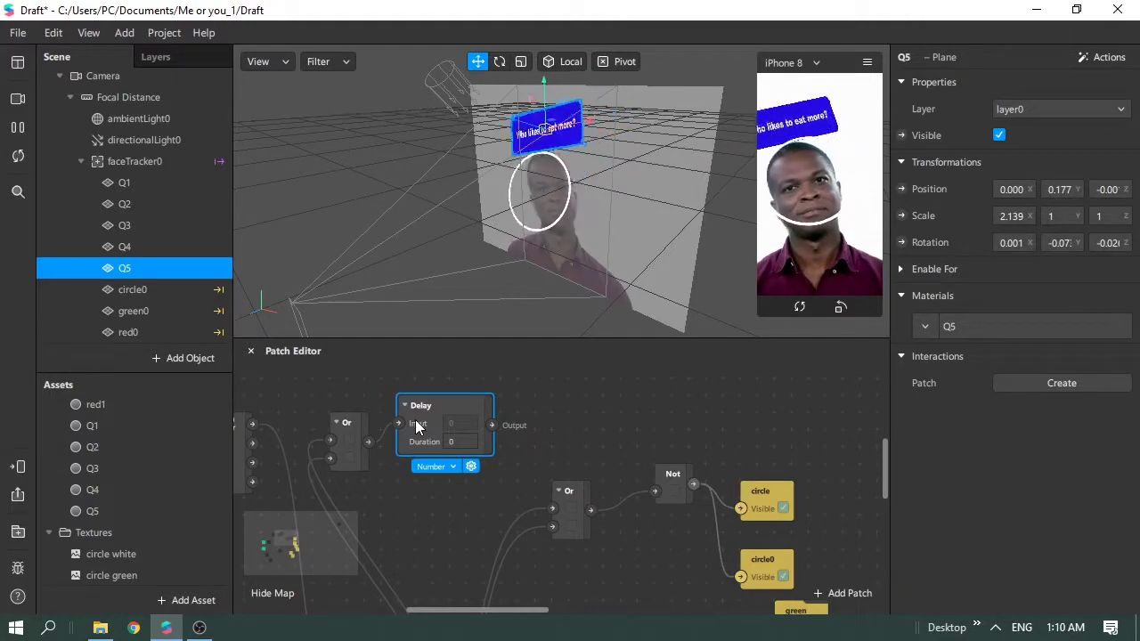
# Step: Set the Delay patch's duration to 1
pyautogui.click(469, 443)
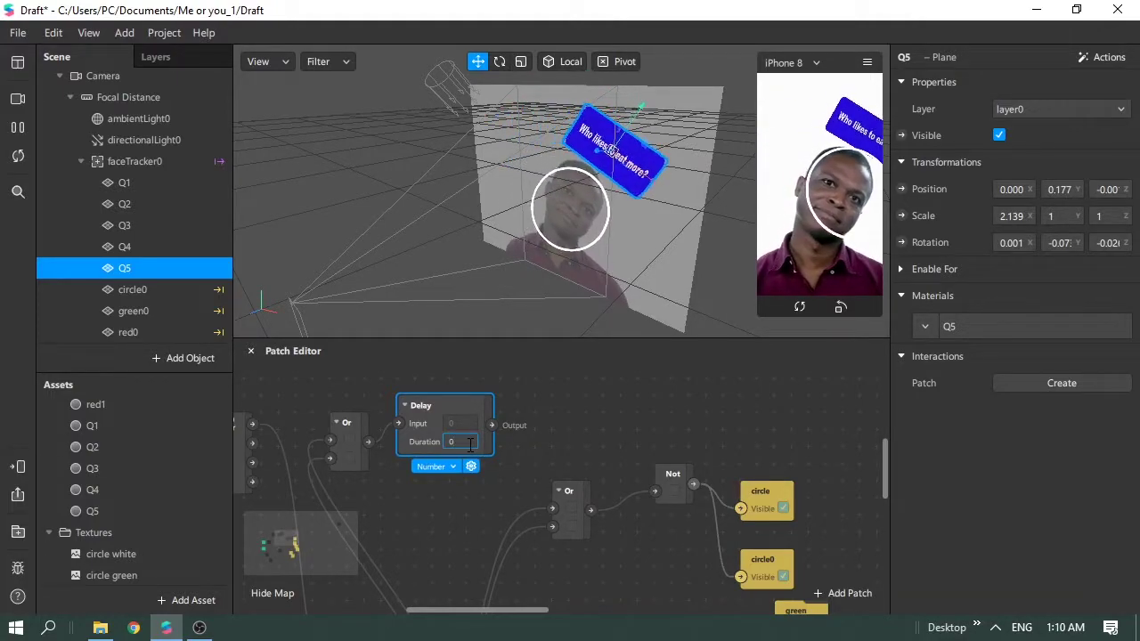
pyautogui.press('BackSpace')
pyautogui.write('1')
pyautogui.click(551, 462)
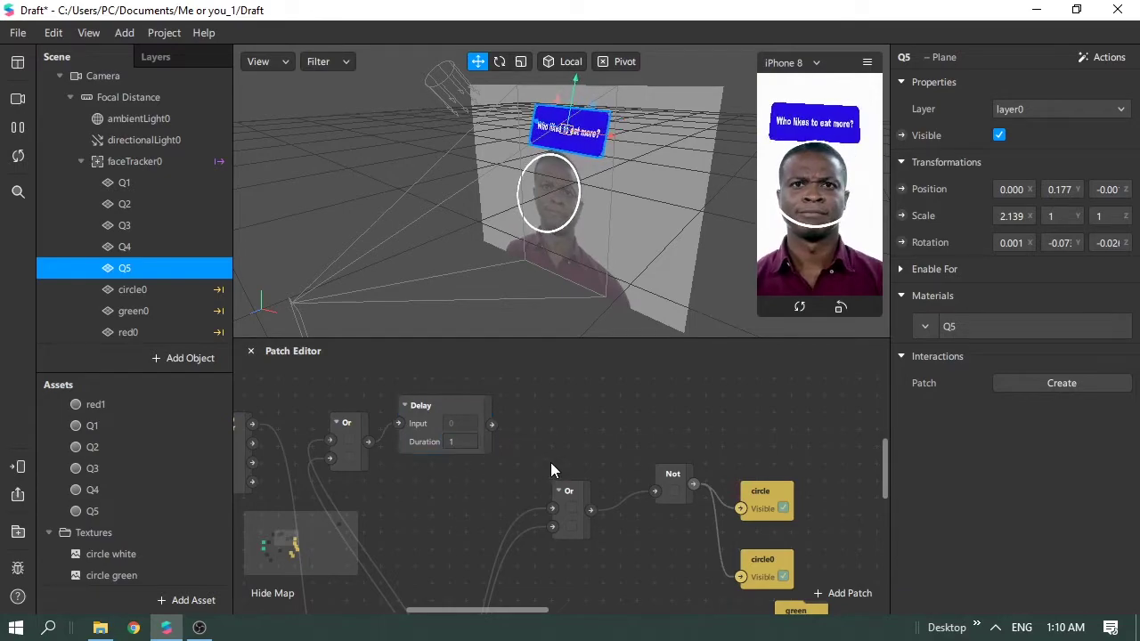
# Step: Add a Pulse patch after the Delay patch and connect the Delay output to its On / Off input
pyautogui.rightClick(580, 425)
pyautogui.write('pulse')
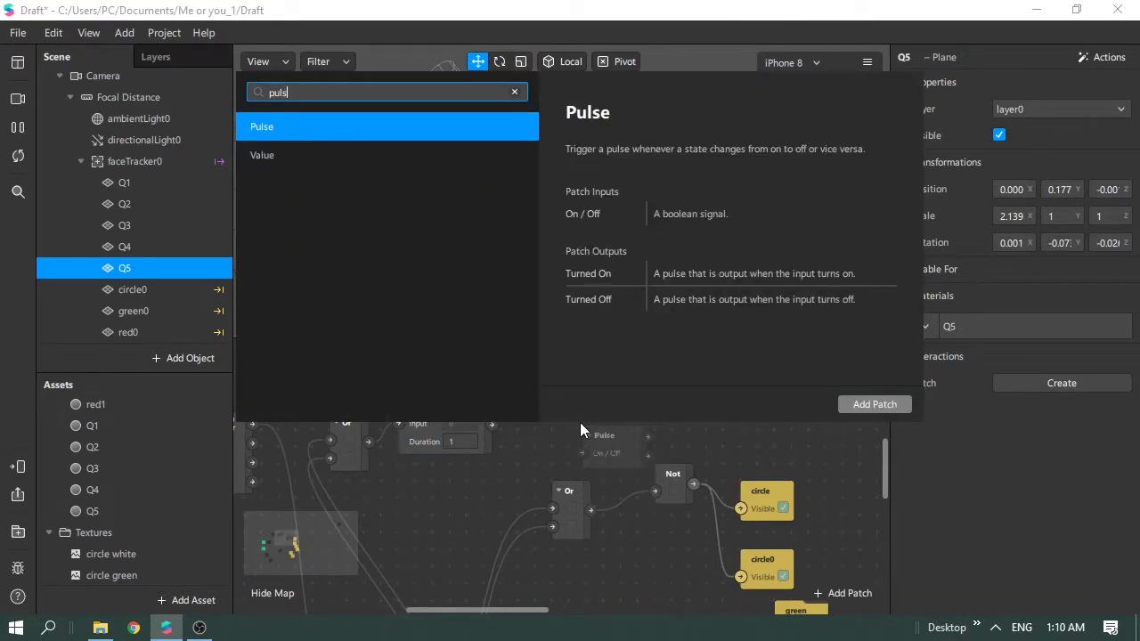
pyautogui.doubleClick(338, 127)
pyautogui.moveTo(608, 425); pyautogui.dragTo(529, 408)
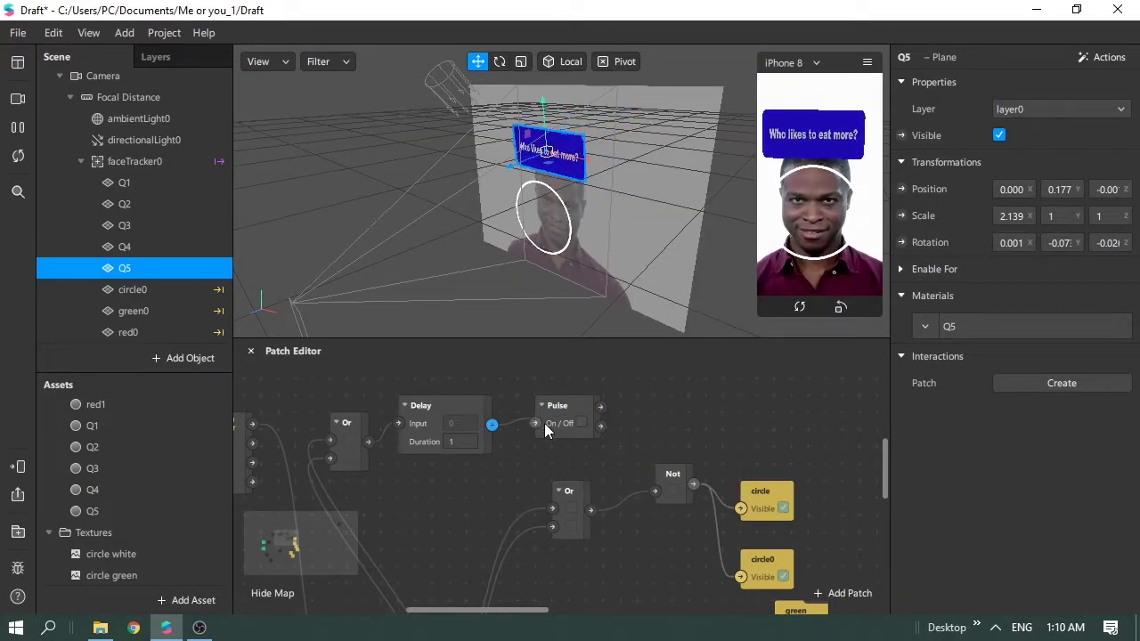
pyautogui.rightClick(543, 423)
pyautogui.click(697, 432)
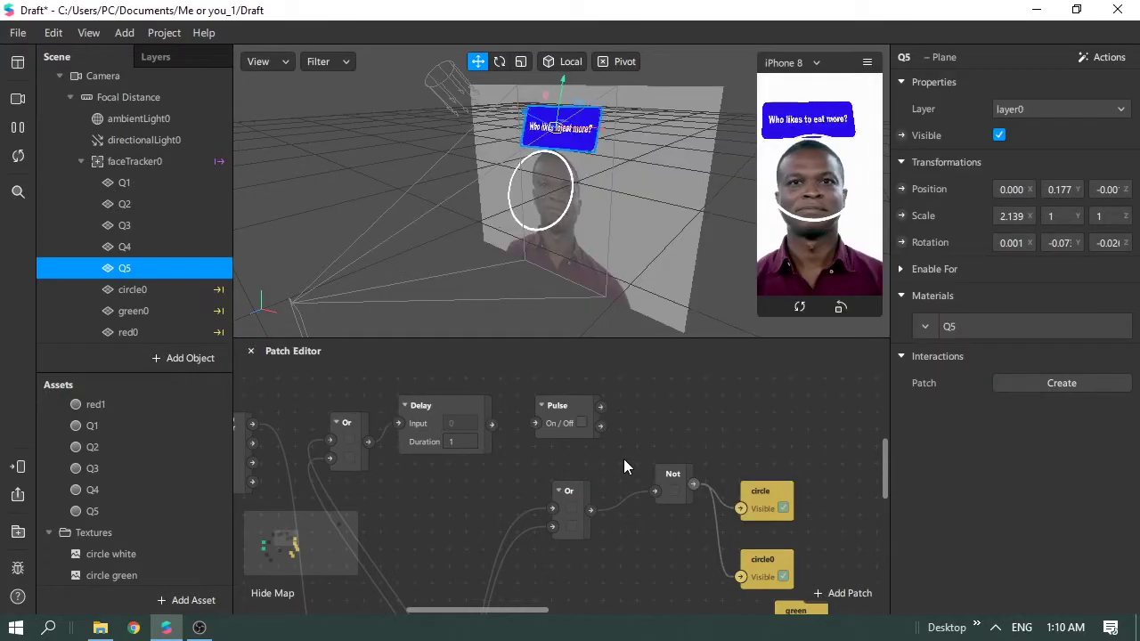
pyautogui.moveTo(492, 425); pyautogui.dragTo(535, 423)
# Step: Add a Counter patch and place it after the Pulse patch
pyautogui.rightClick(689, 419)
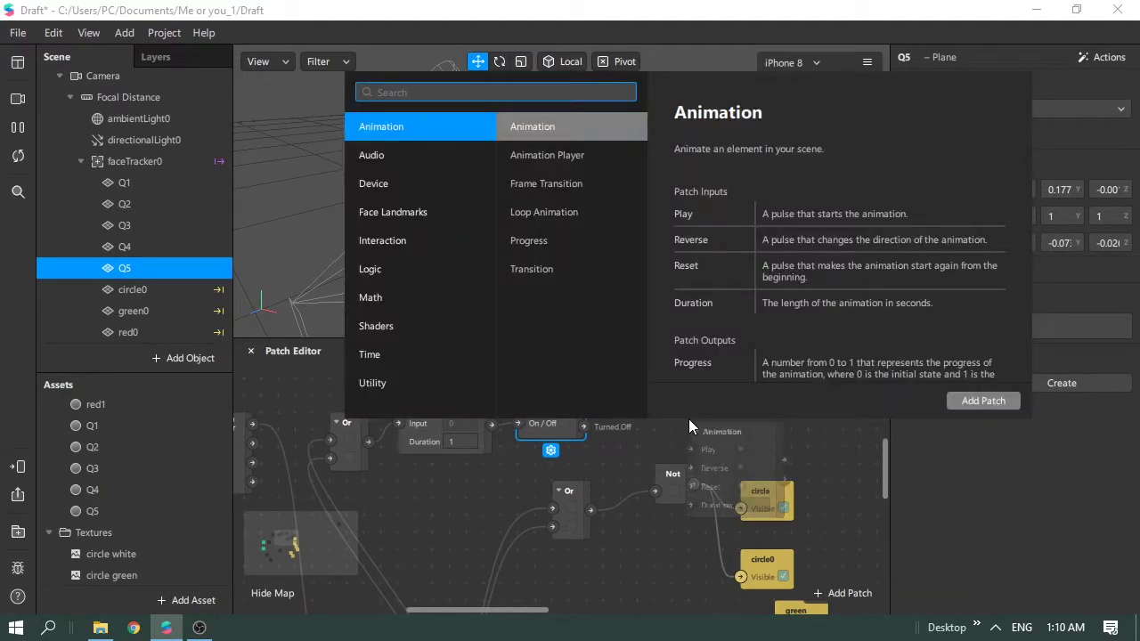
pyautogui.write('counte')
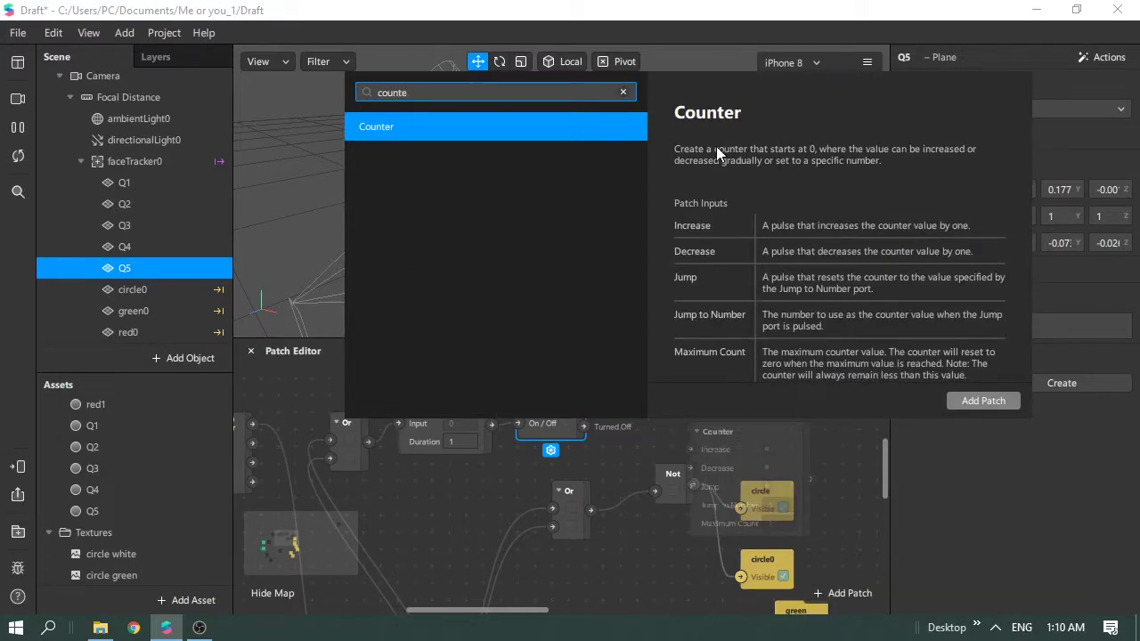
pyautogui.click(577, 122)
pyautogui.moveTo(703, 422); pyautogui.dragTo(658, 357)
# Step: Line up the new Or, Delay and Pulse patches in a row leading to the Counter patch
pyautogui.scroll(2, 564, 462)
pyautogui.moveTo(565, 465); pyautogui.dragTo(531, 429)
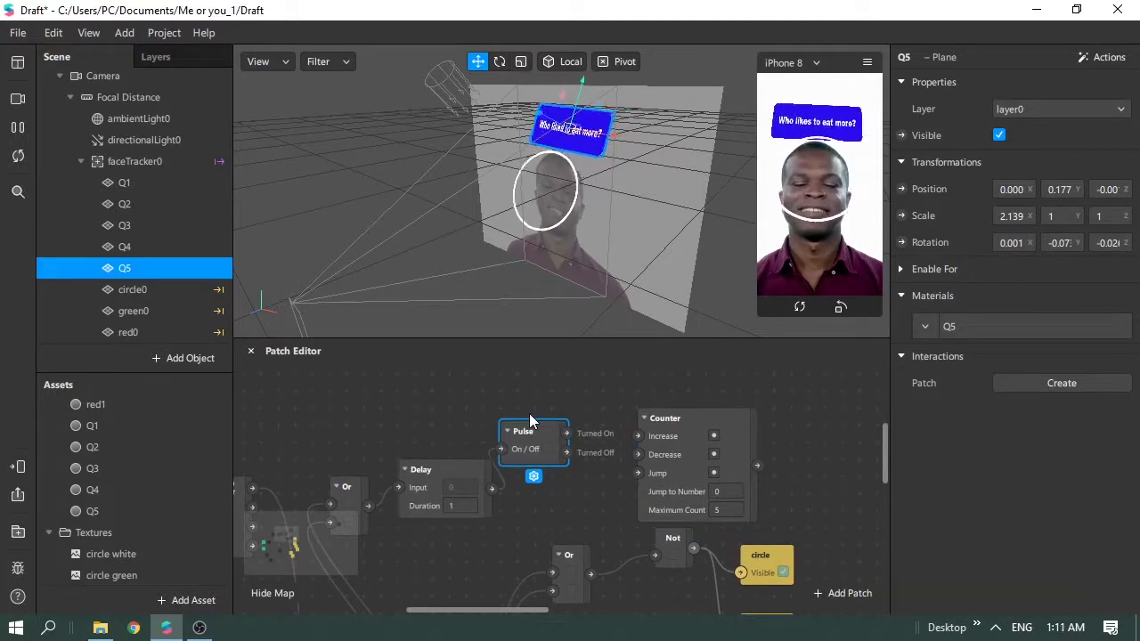
pyautogui.moveTo(450, 481); pyautogui.dragTo(433, 446)
pyautogui.moveTo(352, 481); pyautogui.dragTo(319, 434)
pyautogui.moveTo(453, 437); pyautogui.dragTo(434, 431)
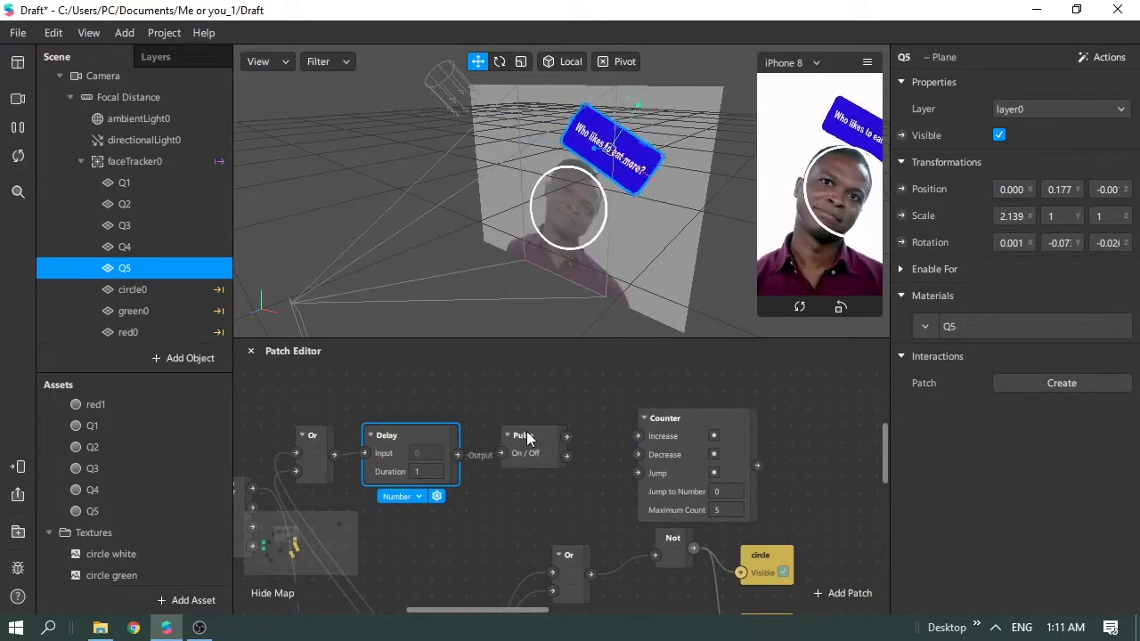
pyautogui.click(552, 485)
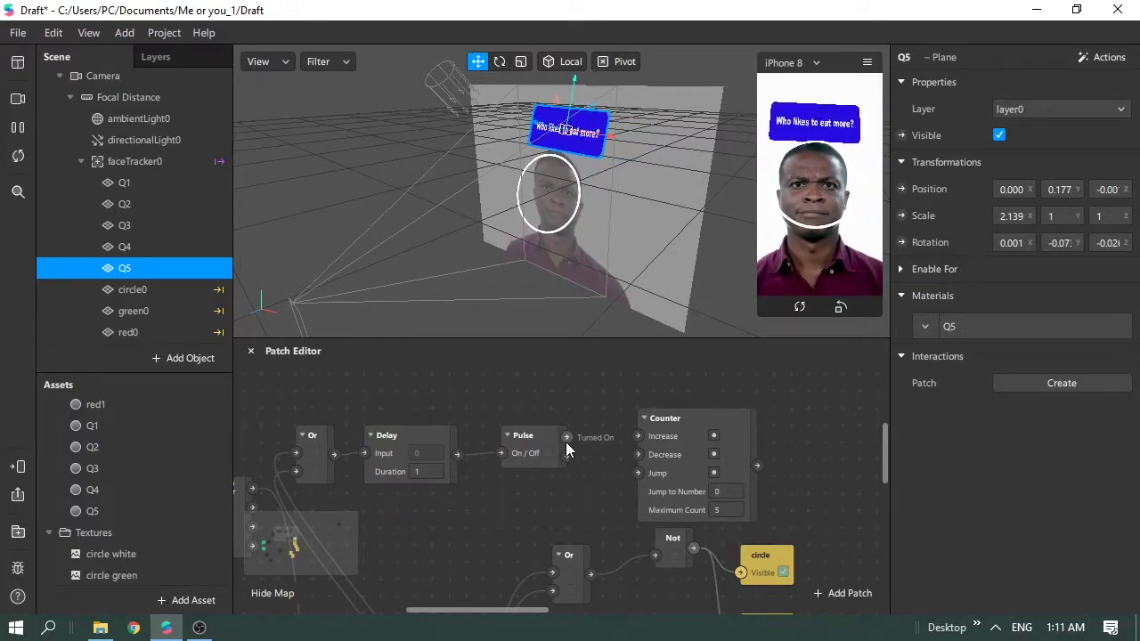
# Step: Connect the Pulse patch's Turned On output to the Counter's Increase input and tidy the positions of both patches
pyautogui.moveTo(571, 438); pyautogui.dragTo(638, 437)
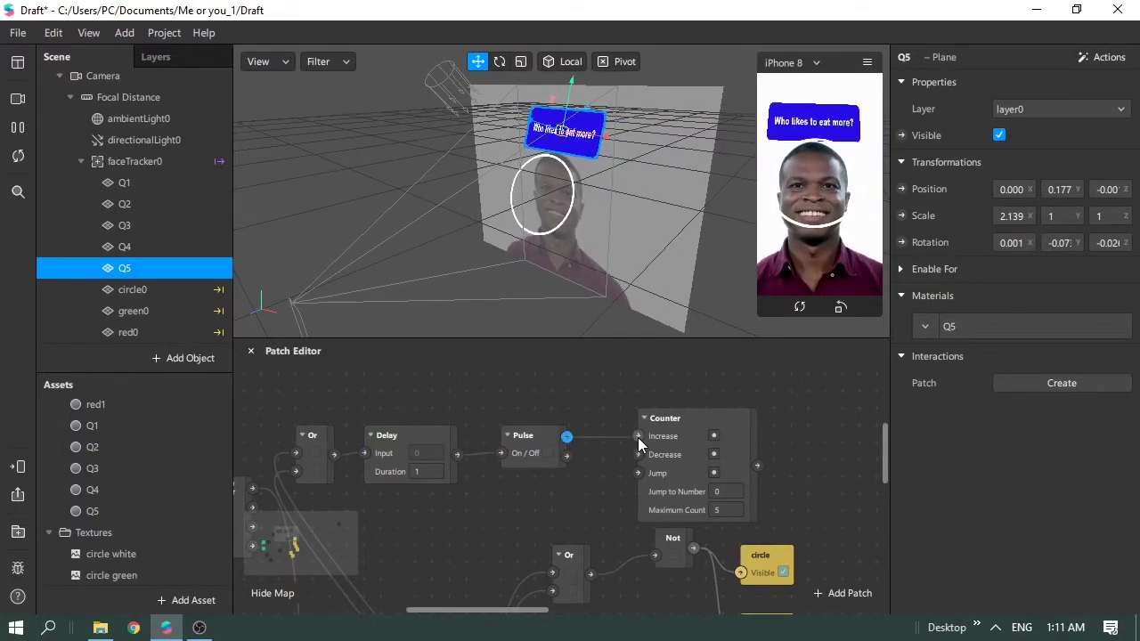
pyautogui.moveTo(696, 415); pyautogui.dragTo(672, 400)
pyautogui.moveTo(525, 432); pyautogui.dragTo(508, 431)
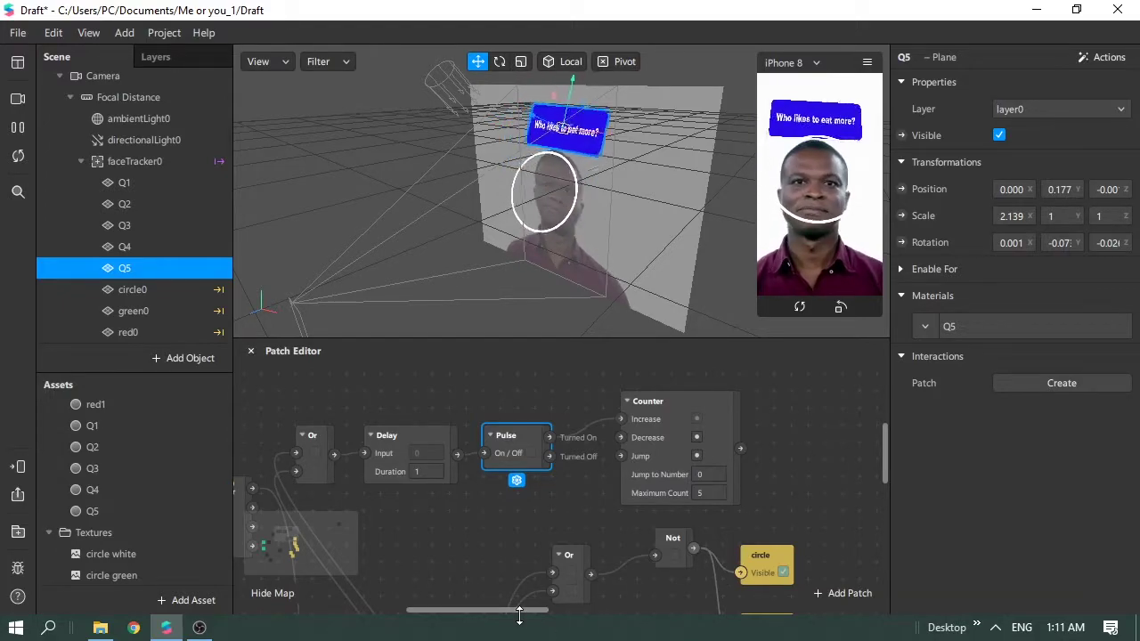
# Step: Add an Equals Exactly patch after the Counter and connect the Counter's output to its first input
pyautogui.moveTo(516, 618); pyautogui.dragTo(552, 617)
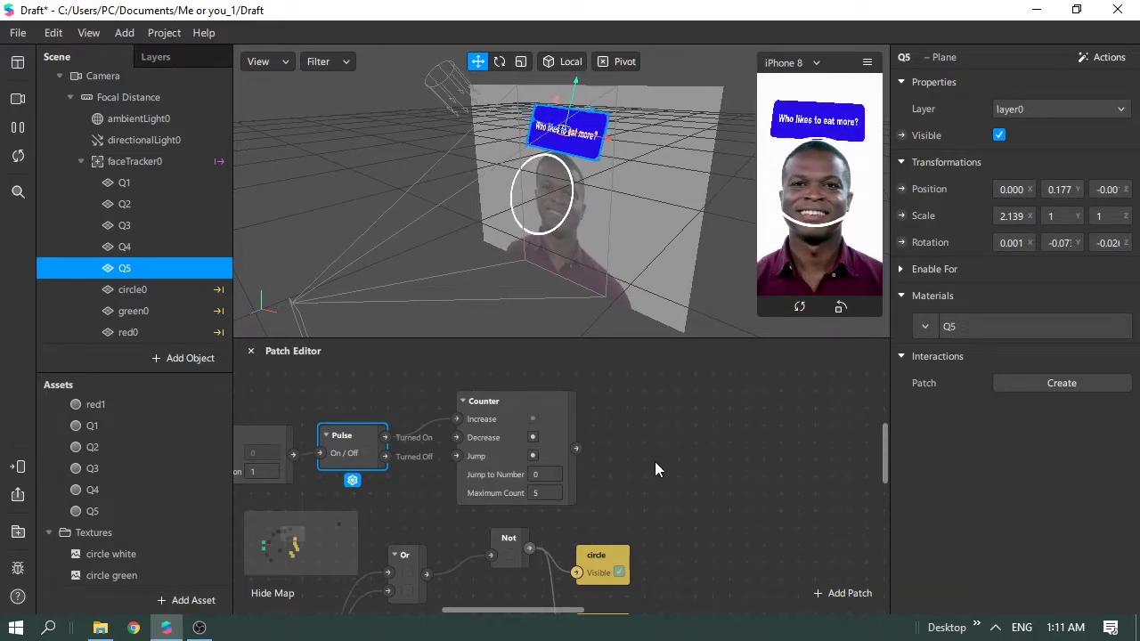
pyautogui.scroll(1, 654, 461)
pyautogui.doubleClick(666, 413)
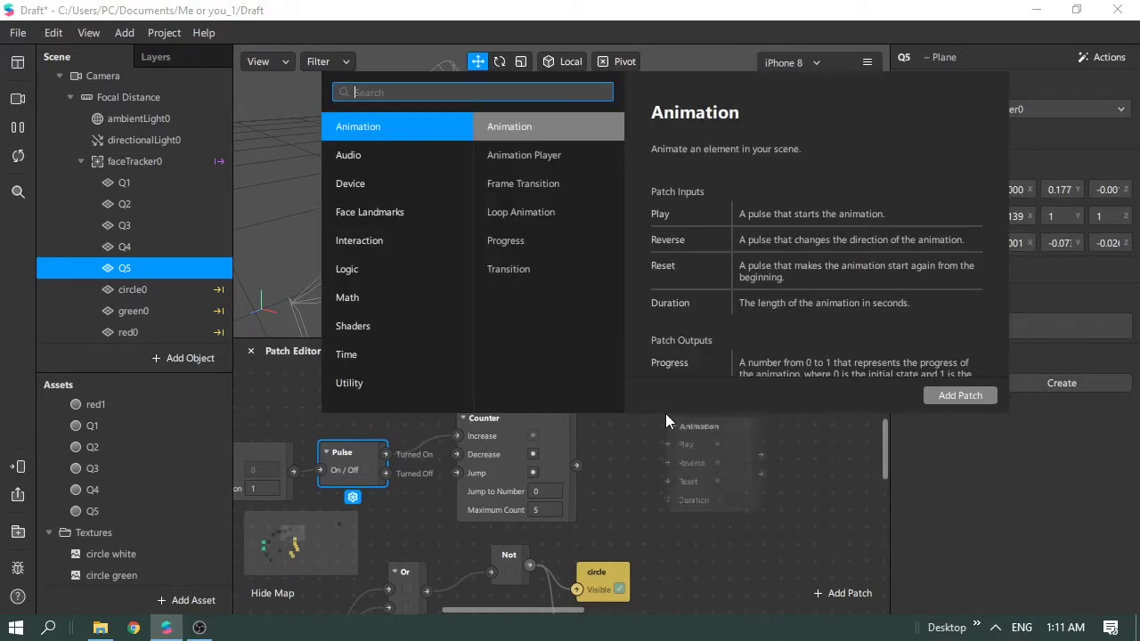
pyautogui.write('eq')
pyautogui.doubleClick(437, 184)
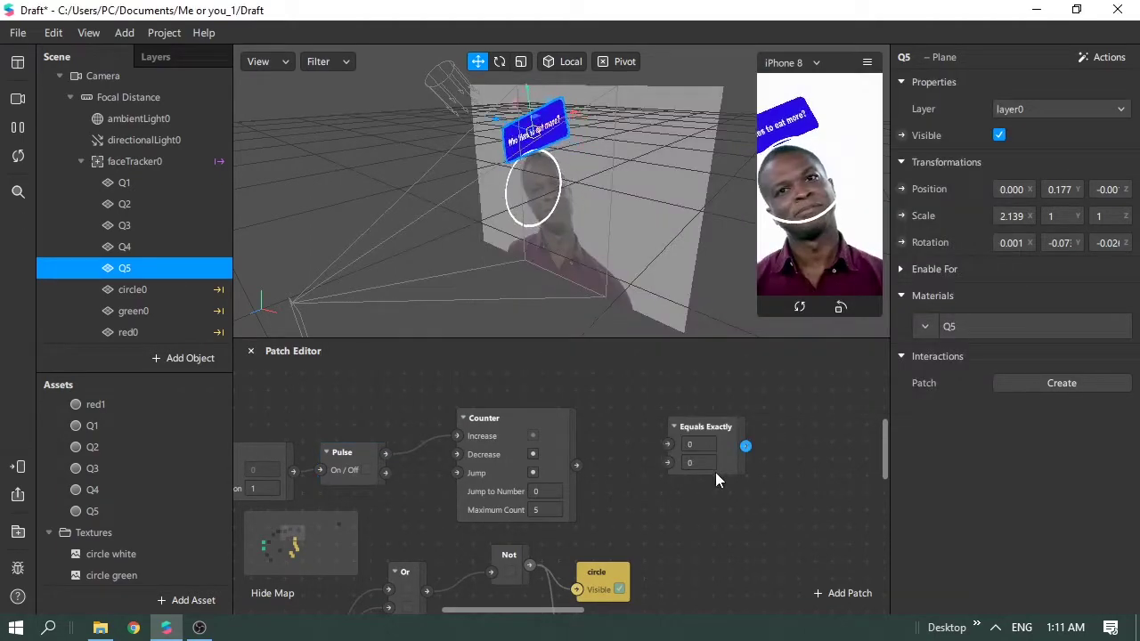
pyautogui.moveTo(712, 428); pyautogui.dragTo(681, 401)
pyautogui.moveTo(576, 465); pyautogui.dragTo(653, 373)
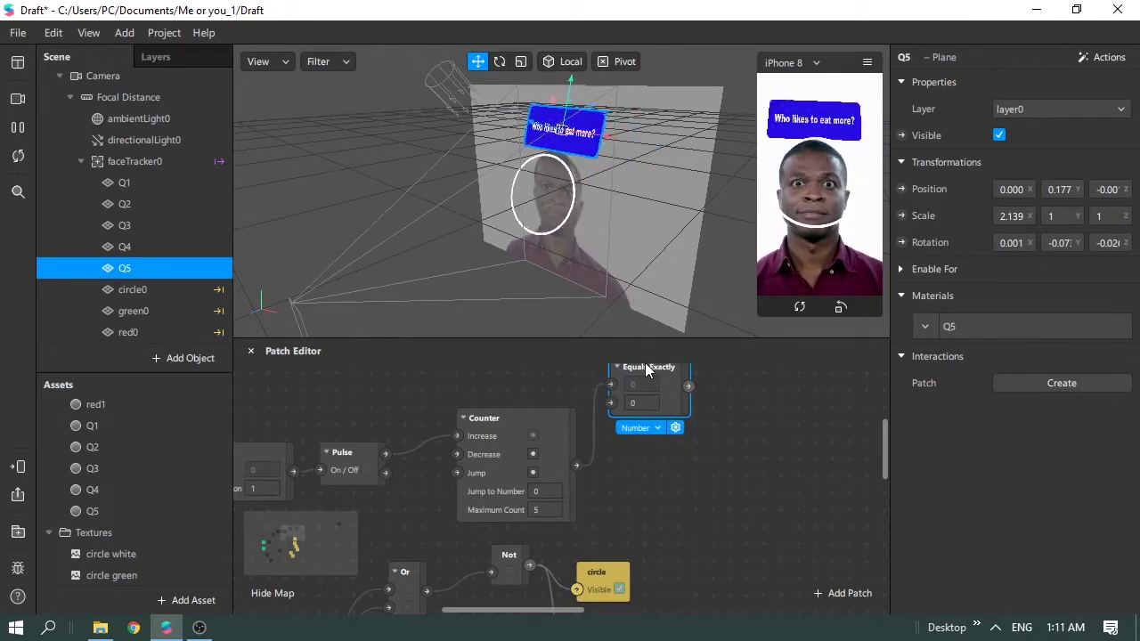
# Step: Duplicate the Equals Exactly patch, place the copy below the original and set its comparison value to 1
pyautogui.hotkey('ctrl', 'c')
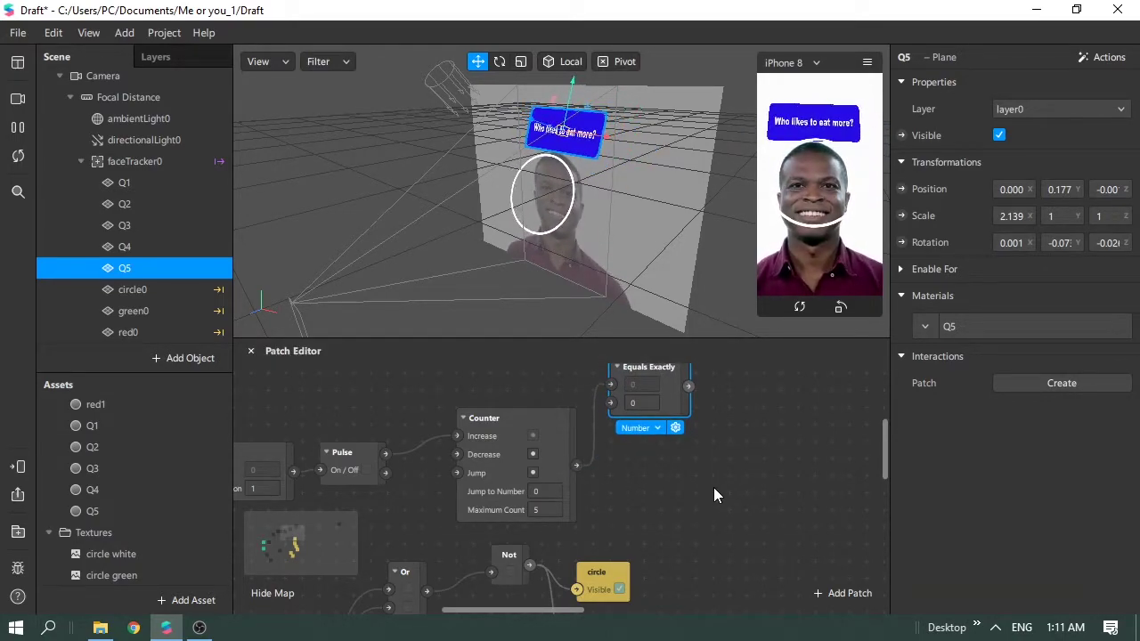
pyautogui.click(714, 487)
pyautogui.hotkey('ctrl', 'v')
pyautogui.moveTo(697, 402); pyautogui.dragTo(664, 452)
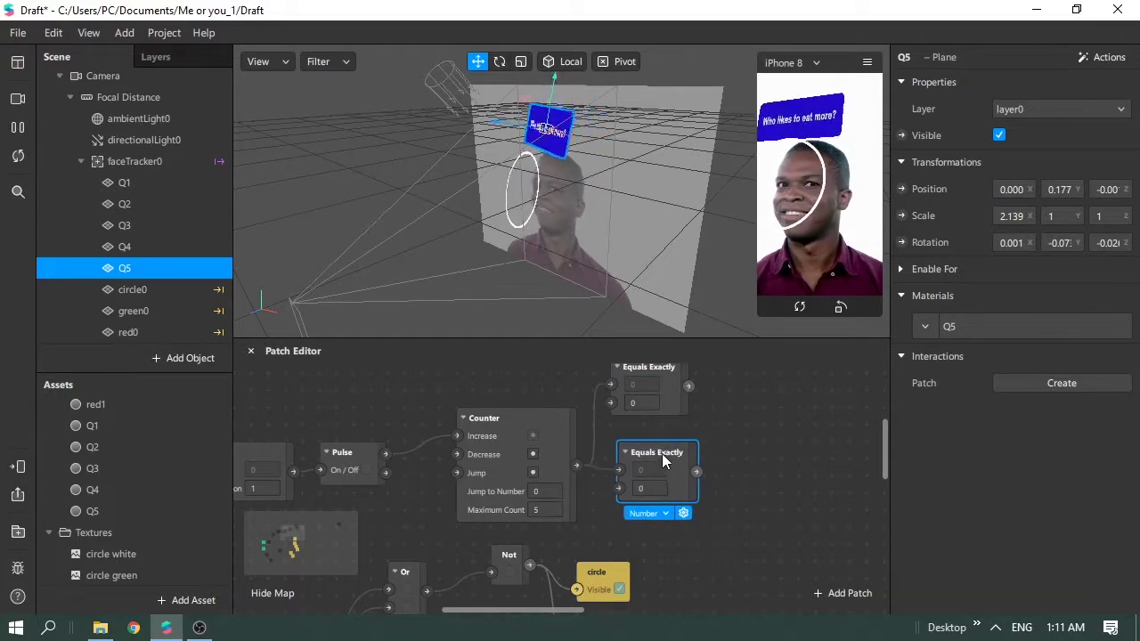
pyautogui.click(657, 488)
pyautogui.write('1')
# Step: Duplicate the Equals Exactly patch with value 1, place the copy beneath it and set its comparison value to 2
pyautogui.hotkey('ctrl', 'c')
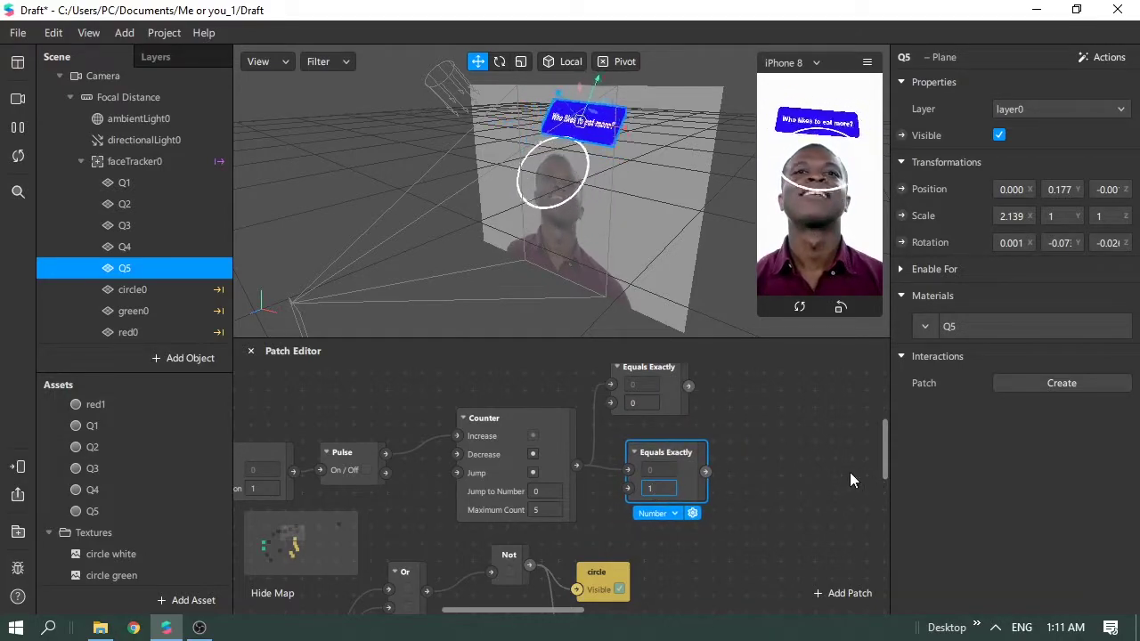
pyautogui.click(789, 467)
pyautogui.hotkey('ctrl', 'v')
pyautogui.moveTo(714, 488); pyautogui.dragTo(696, 521)
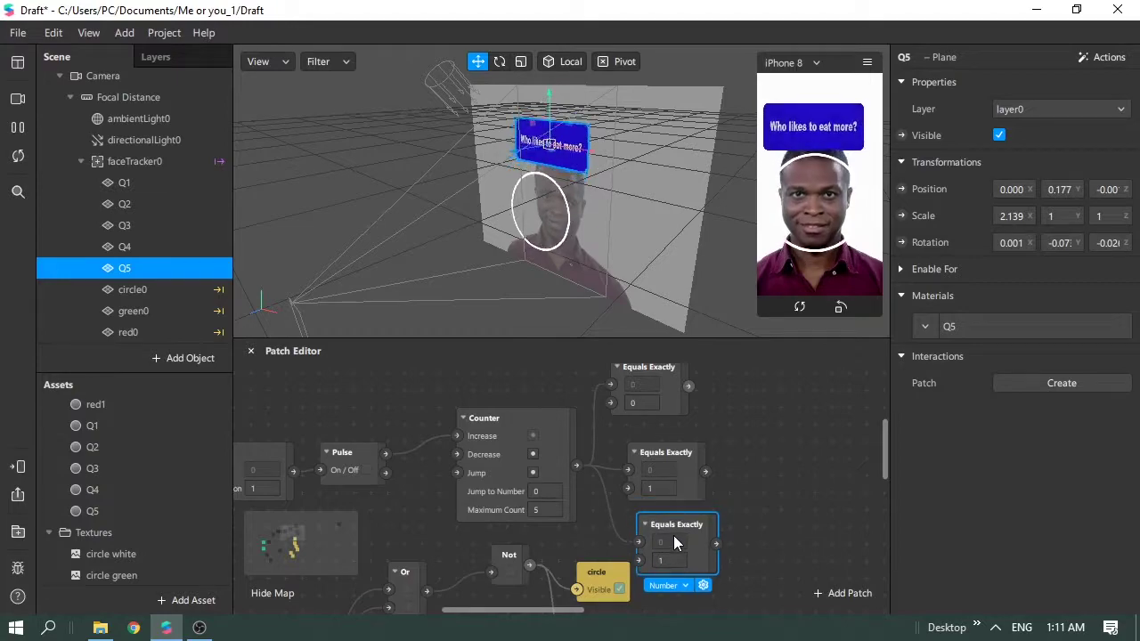
pyautogui.click(677, 556)
pyautogui.write('2')
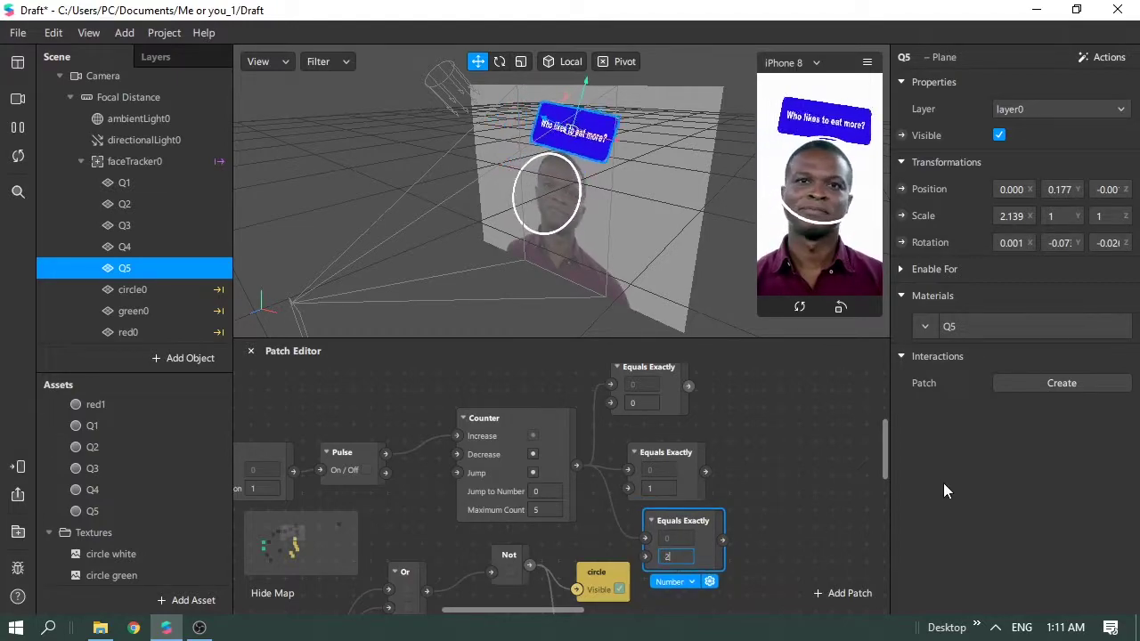
# Step: Move the Or, Not and circle visibility patches down to free space, and align the value 2 Equals Exactly patch under the others
pyautogui.click(786, 517)
pyautogui.scroll(-2, 787, 517)
pyautogui.scroll(-2, 702, 550)
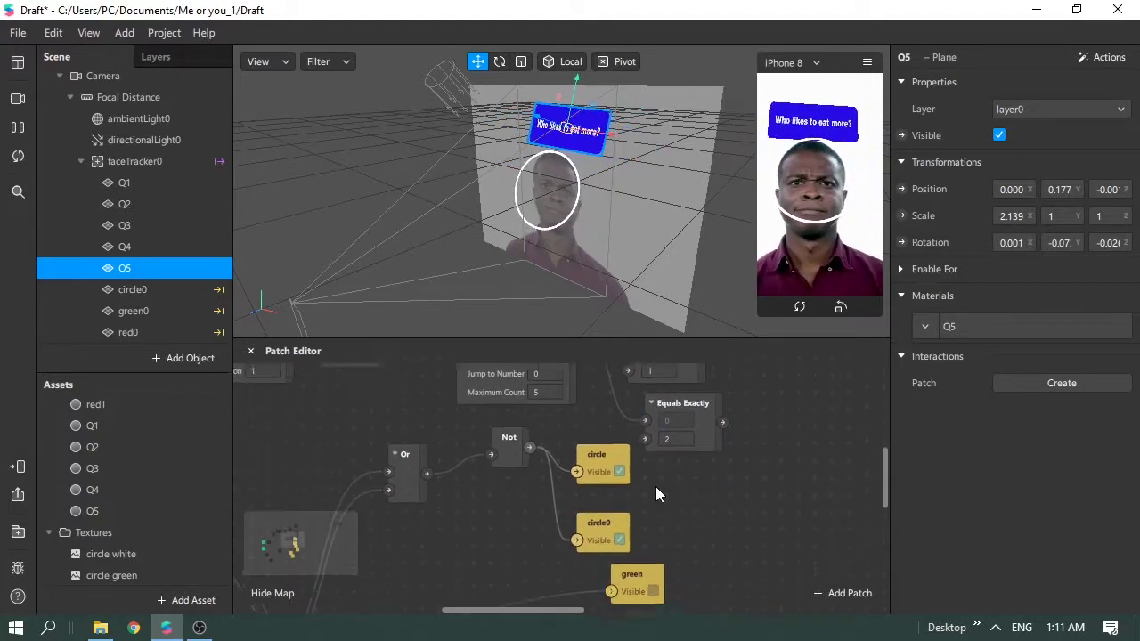
pyautogui.moveTo(414, 422); pyautogui.dragTo(623, 564)
pyautogui.moveTo(584, 454); pyautogui.dragTo(571, 546)
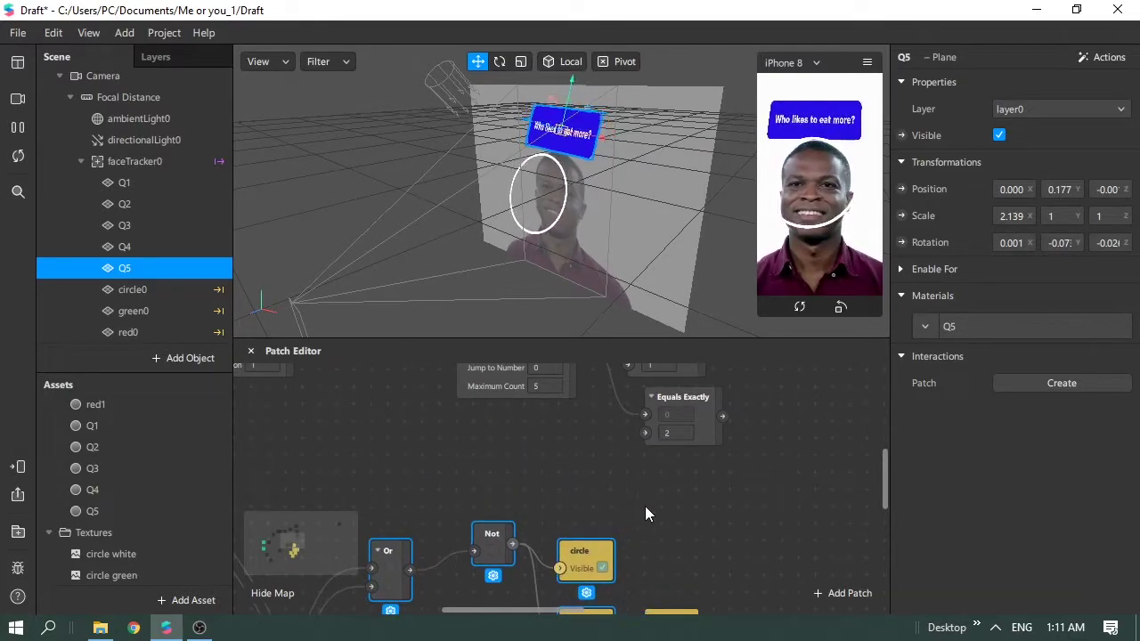
pyautogui.scroll(3, 686, 503)
pyautogui.moveTo(678, 477); pyautogui.dragTo(660, 494)
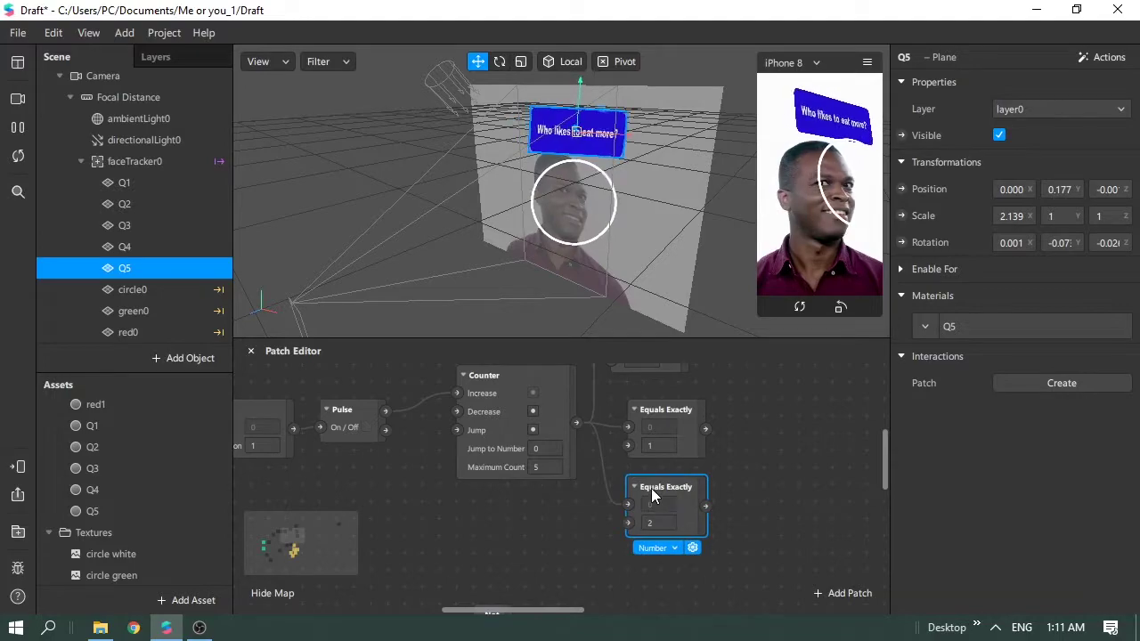
# Step: Duplicate the value 2 Equals Exactly patch, move the copy to the free area beside it and set its comparison value to 3
pyautogui.hotkey('ctrl', 'd')
pyautogui.moveTo(712, 530); pyautogui.dragTo(819, 465)
pyautogui.click(793, 497)
pyautogui.write('3')
pyautogui.press('Return')
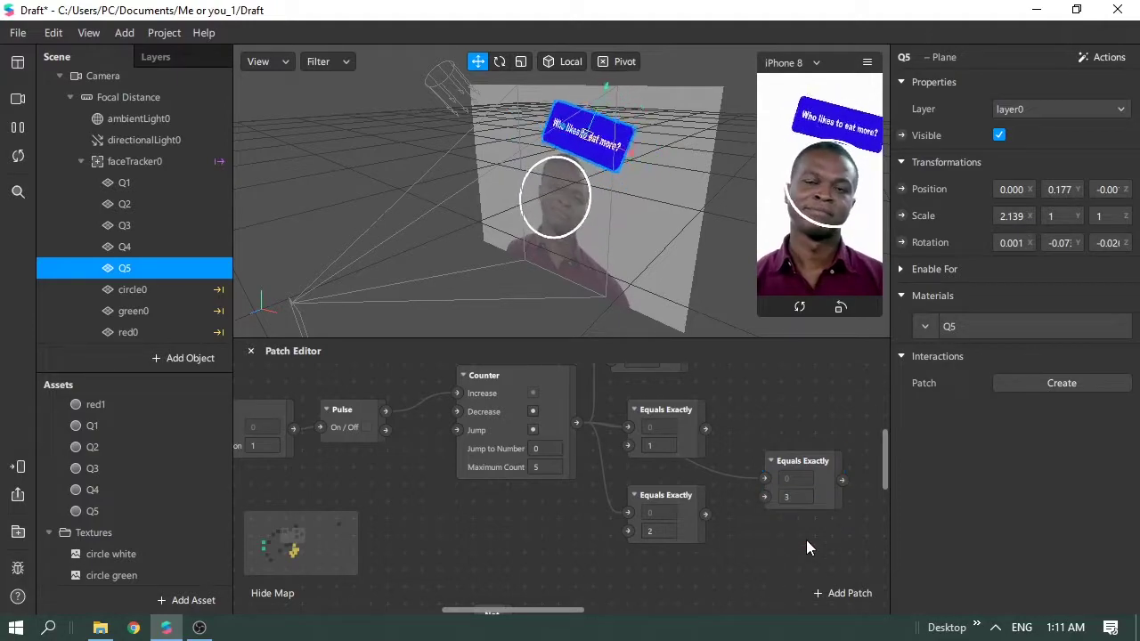
# Step: Duplicate the value 3 Equals Exactly patch, place the copy below it and set its comparison value to 4
pyautogui.hotkey('ctrl', 'd')
pyautogui.moveTo(803, 498); pyautogui.dragTo(760, 548)
pyautogui.click(771, 582)
pyautogui.press('BackSpace')
pyautogui.write('4')
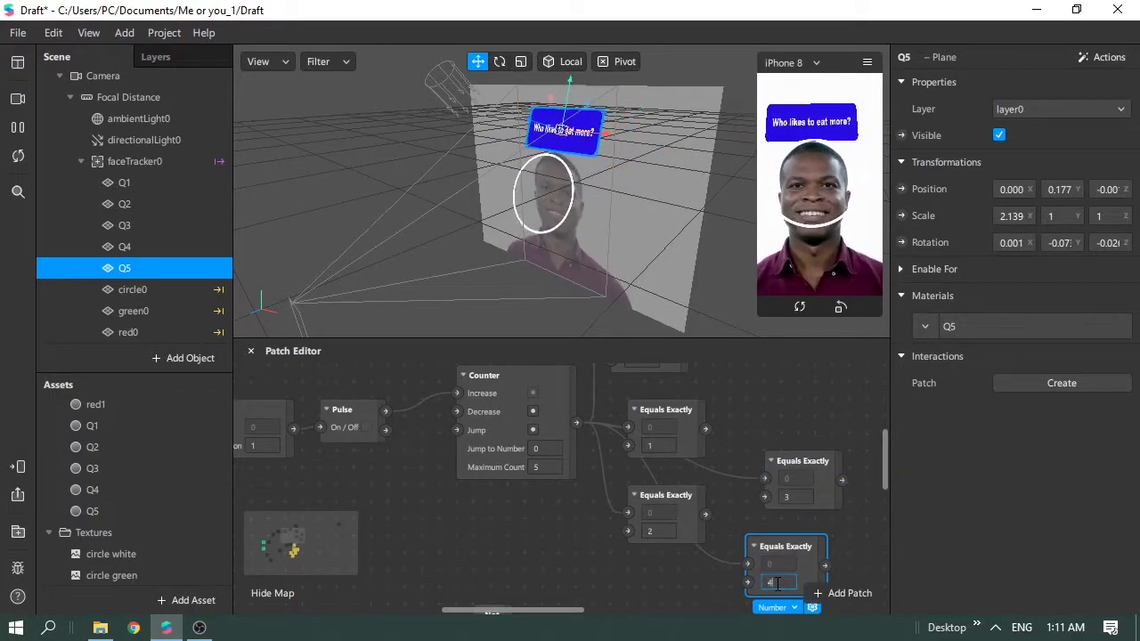
pyautogui.click(863, 561)
pyautogui.hotkey('ctrl', 'd')
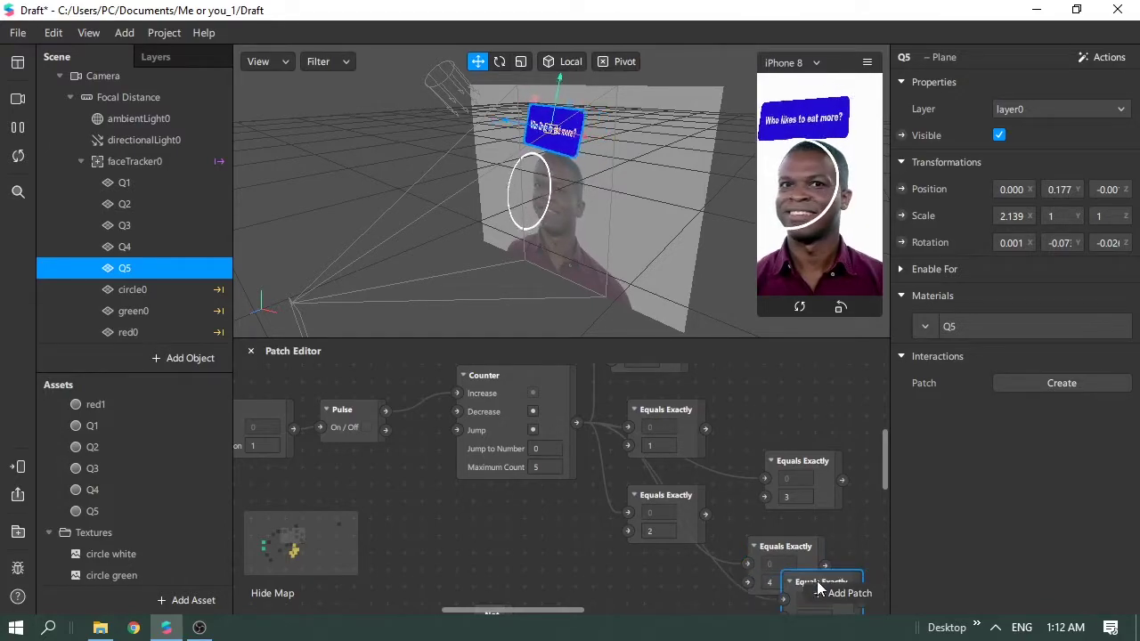
pyautogui.moveTo(802, 577); pyautogui.dragTo(675, 569)
pyautogui.scroll(-1, 676, 569)
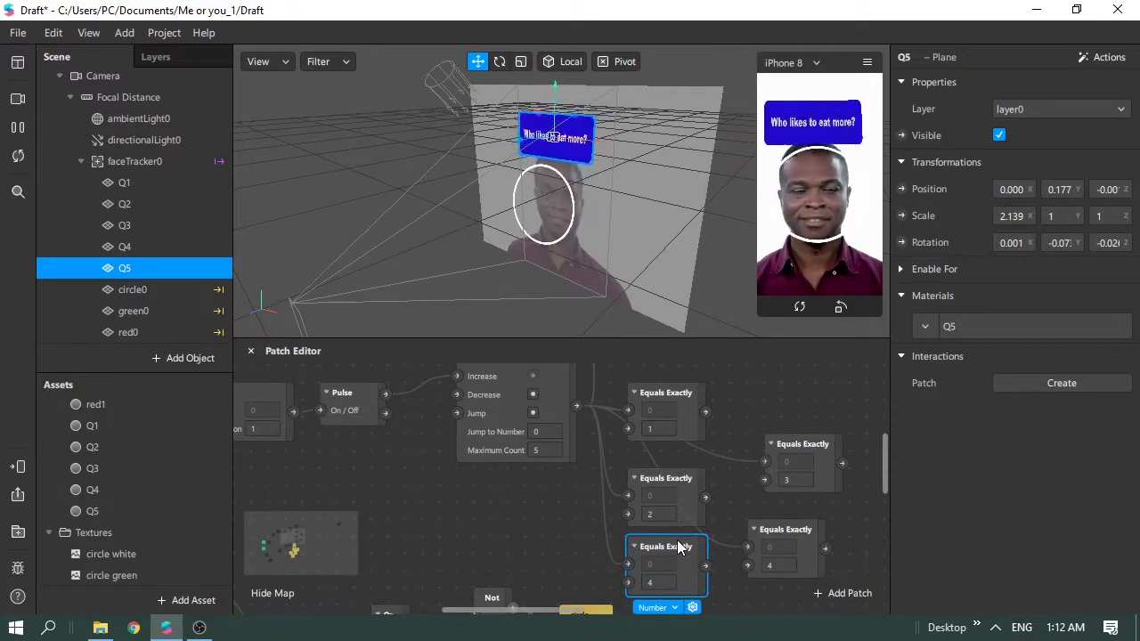
pyautogui.press('Delete')
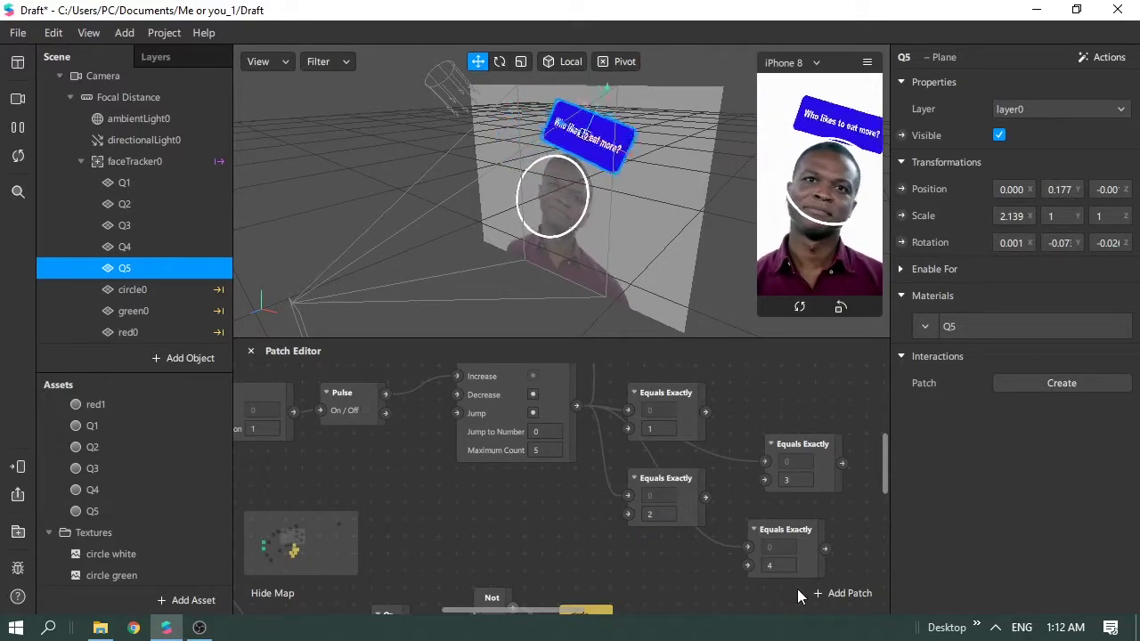
# Step: Create a Visible patch for plane Q1 and connect the value 0 Equals Exactly output to it
pyautogui.scroll(4, 807, 564)
pyautogui.scroll(-1, 775, 562)
pyautogui.scroll(1, 748, 498)
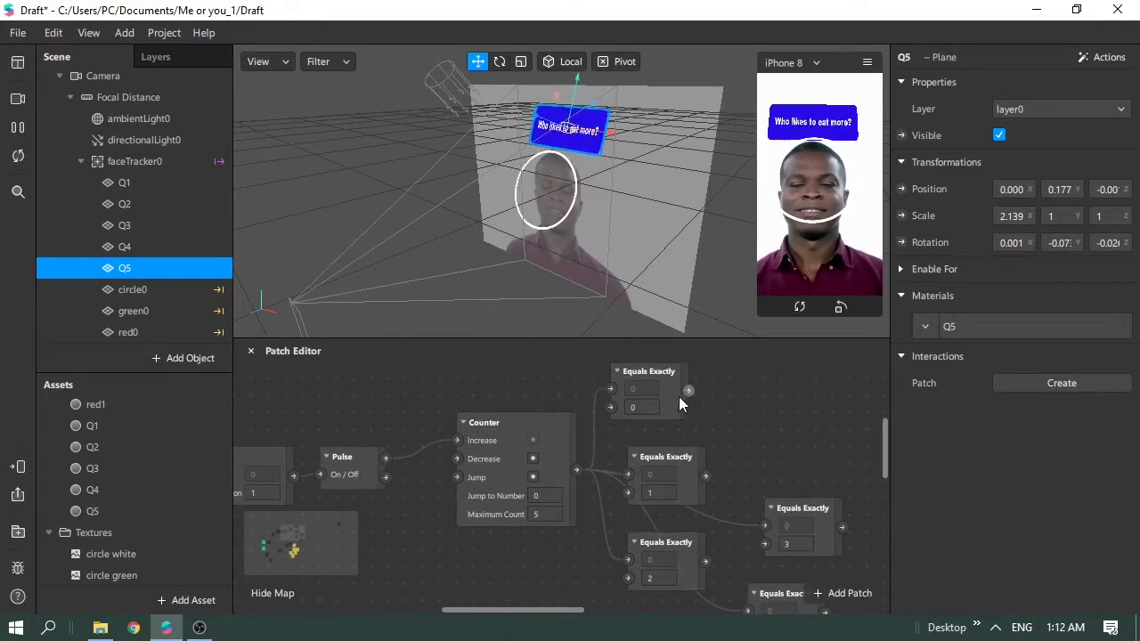
pyautogui.click(150, 183)
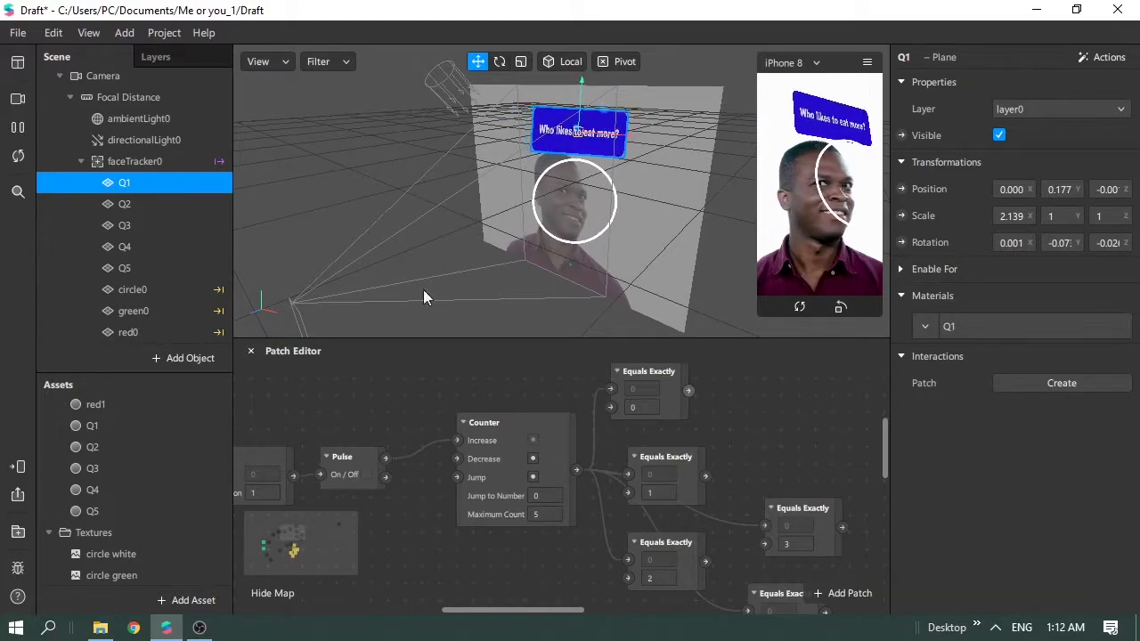
pyautogui.click(901, 135)
pyautogui.moveTo(589, 504); pyautogui.dragTo(751, 389)
pyautogui.doubleClick(753, 457)
pyautogui.click(753, 457)
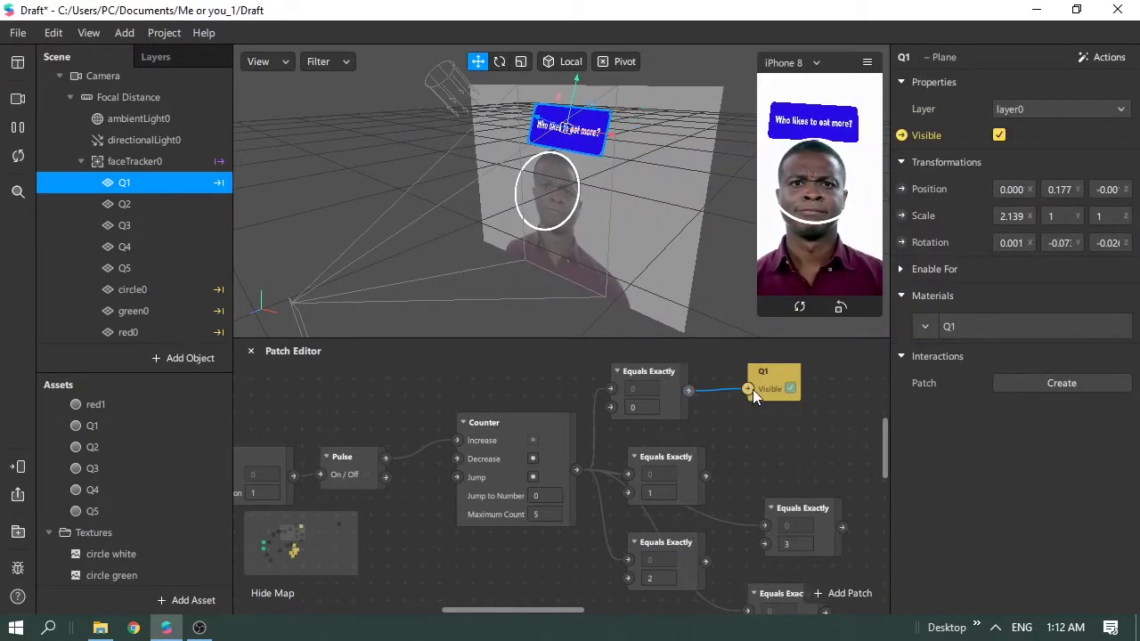
# Step: Create a Visible patch for plane Q2 and connect the value 1 Equals Exactly output to it
pyautogui.click(142, 205)
pyautogui.click(901, 135)
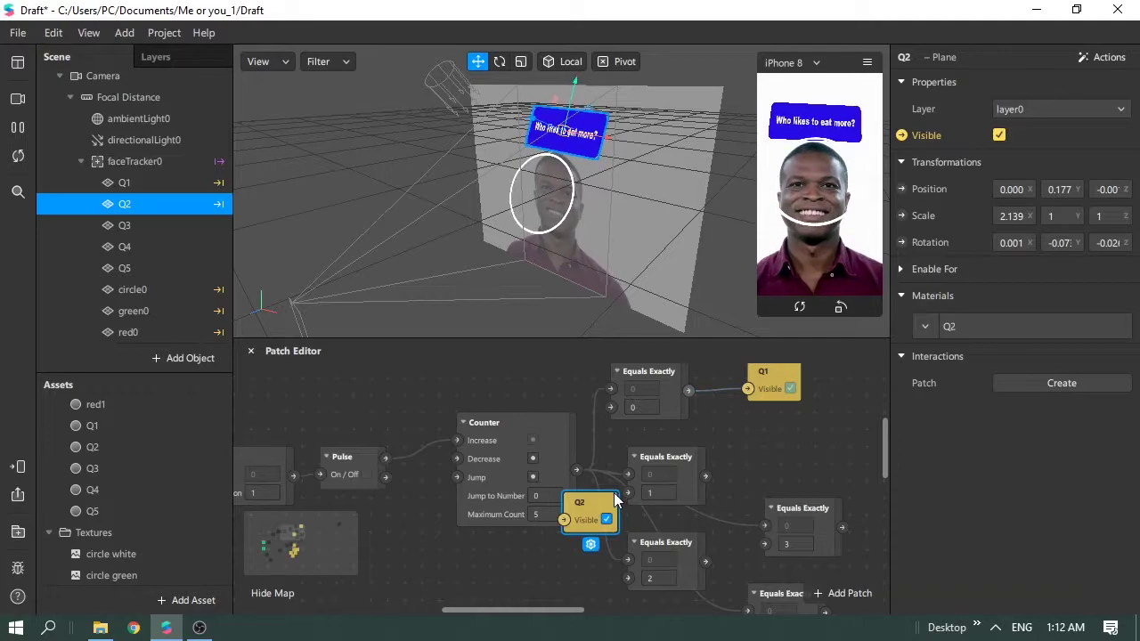
pyautogui.moveTo(614, 491); pyautogui.dragTo(801, 436)
pyautogui.moveTo(707, 474); pyautogui.dragTo(748, 456)
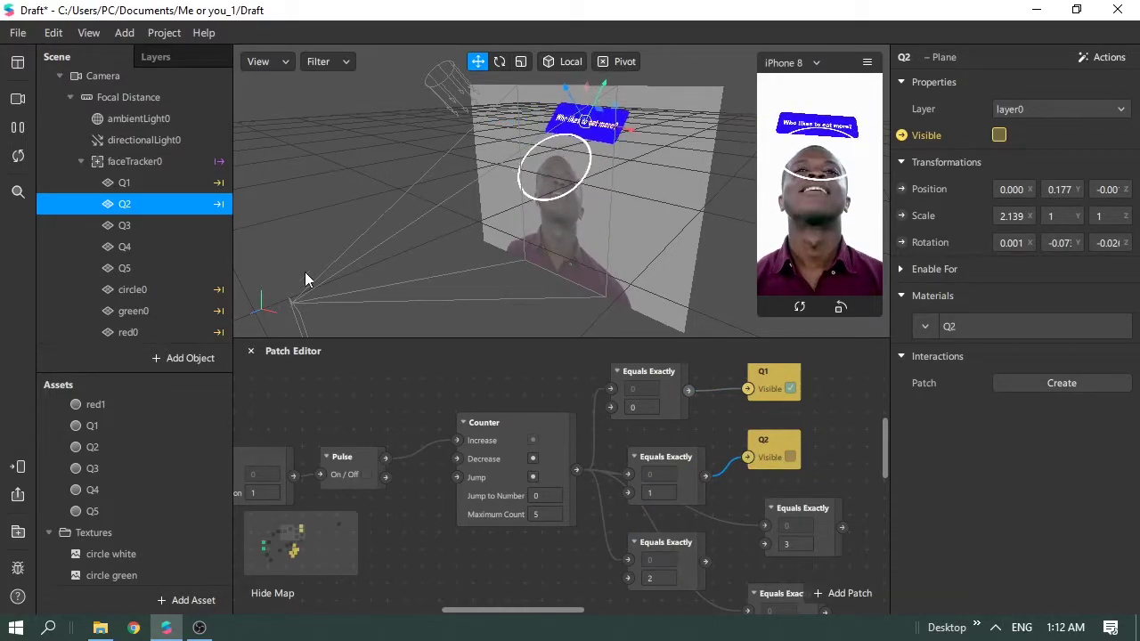
# Step: Create a Visible patch for plane Q3, connect the value 2 Equals Exactly output to it and reposition both patches
pyautogui.click(172, 226)
pyautogui.click(902, 136)
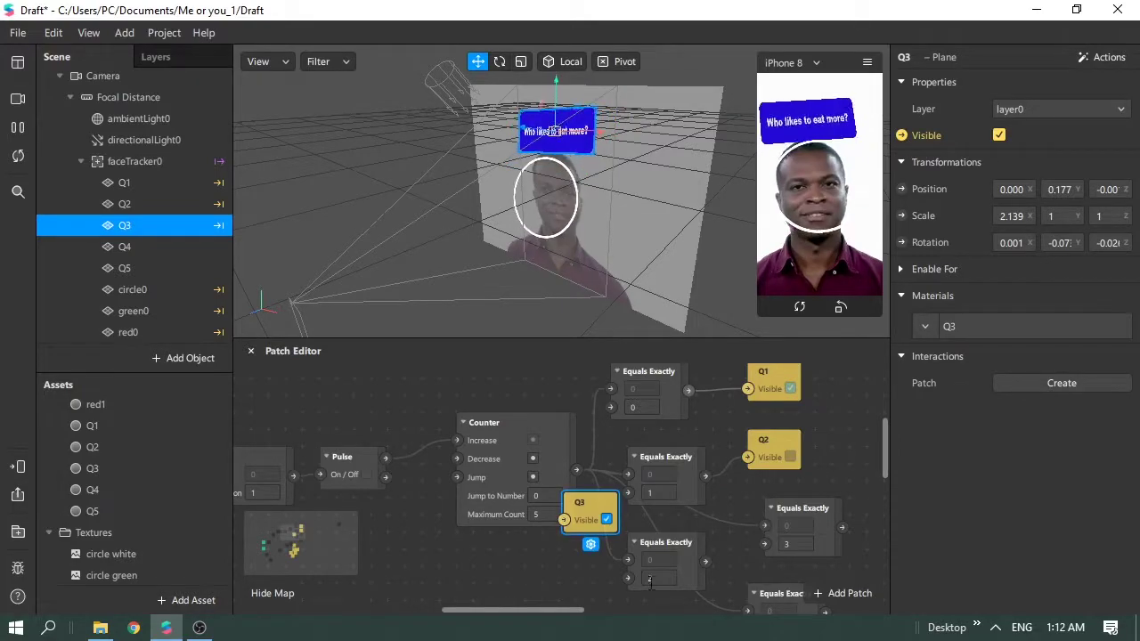
pyautogui.moveTo(589, 510); pyautogui.dragTo(739, 533)
pyautogui.moveTo(654, 543); pyautogui.dragTo(694, 542)
pyautogui.click(745, 525)
# Step: Create a Visible patch for plane Q4 and connect the value 3 Equals Exactly output to it
pyautogui.scroll(-2, 778, 532)
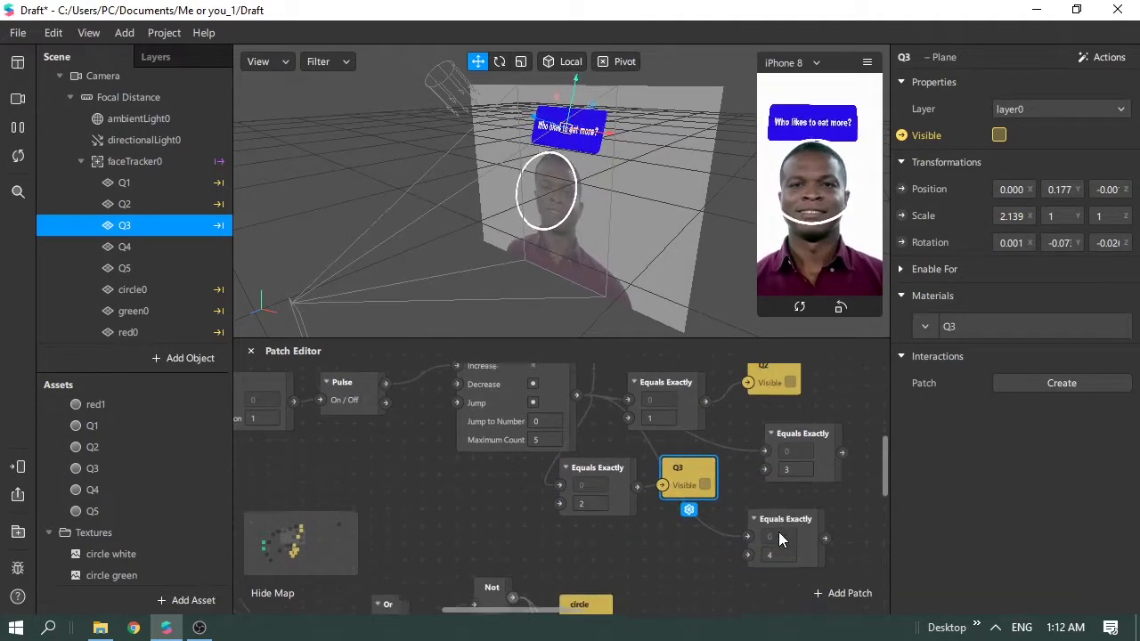
pyautogui.click(122, 249)
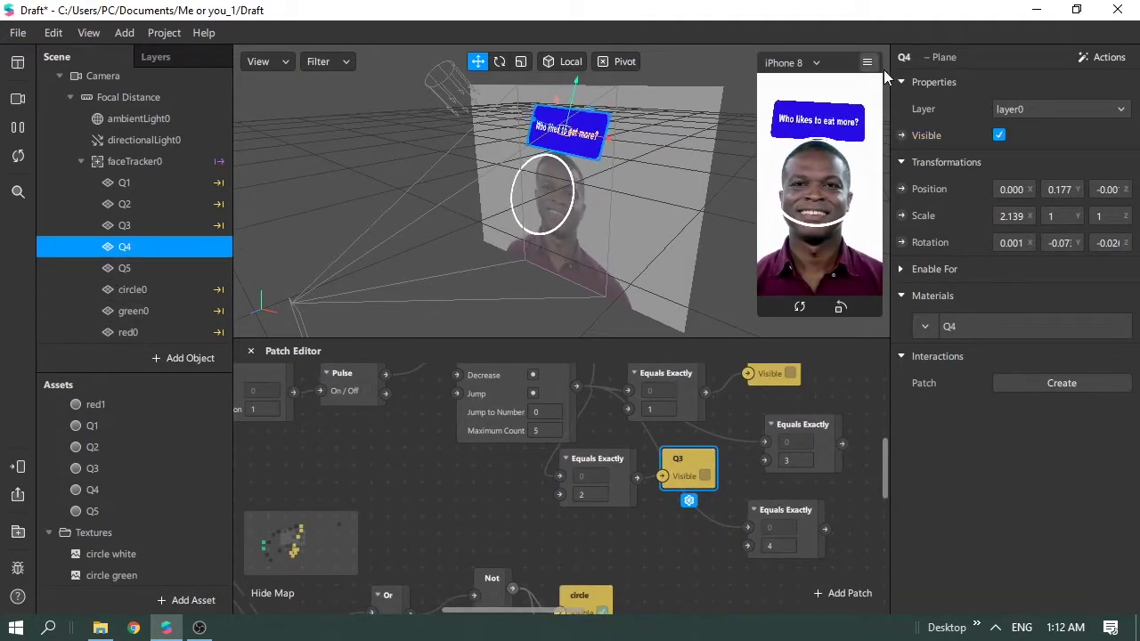
pyautogui.click(901, 135)
pyautogui.moveTo(595, 499); pyautogui.dragTo(870, 441)
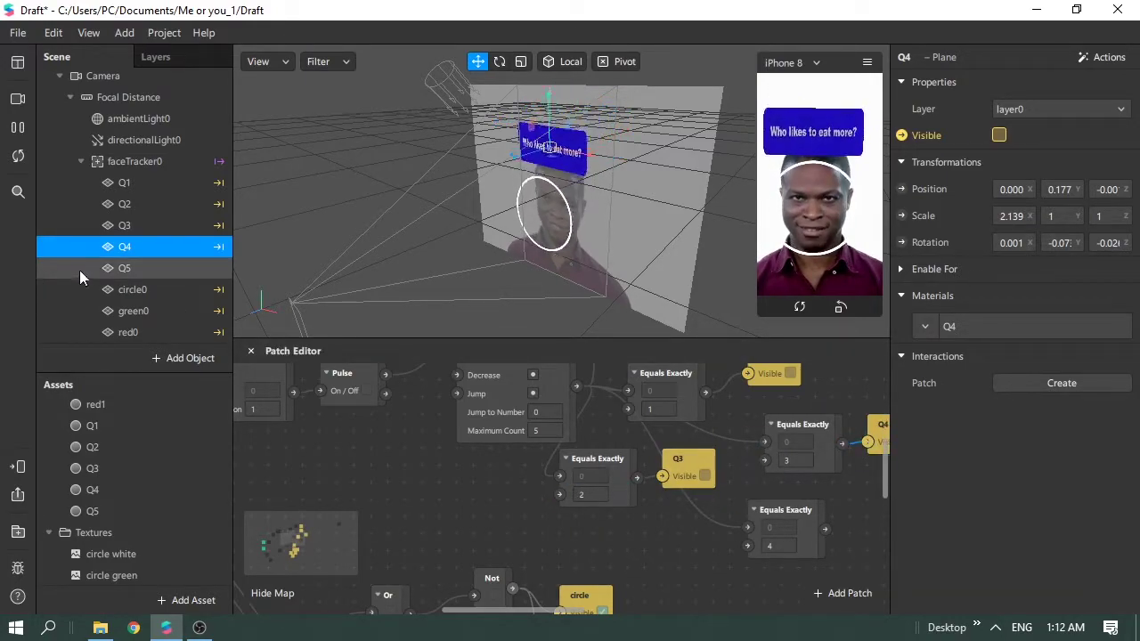
# Step: Create a Visible patch for plane Q5 and connect the value 4 Equals Exactly output to it
pyautogui.click(160, 262)
pyautogui.click(902, 136)
pyautogui.moveTo(587, 505)
pyautogui.mouseDown()
pyautogui.moveTo(853, 521)
pyautogui.moveTo(882, 511)
pyautogui.moveTo(850, 527)
pyautogui.mouseUp()
# Step: Shift the value 2 Equals Exactly patch closer to the Q3 Visible patch
pyautogui.moveTo(526, 615); pyautogui.dragTo(581, 622)
pyautogui.scroll(2, 779, 438)
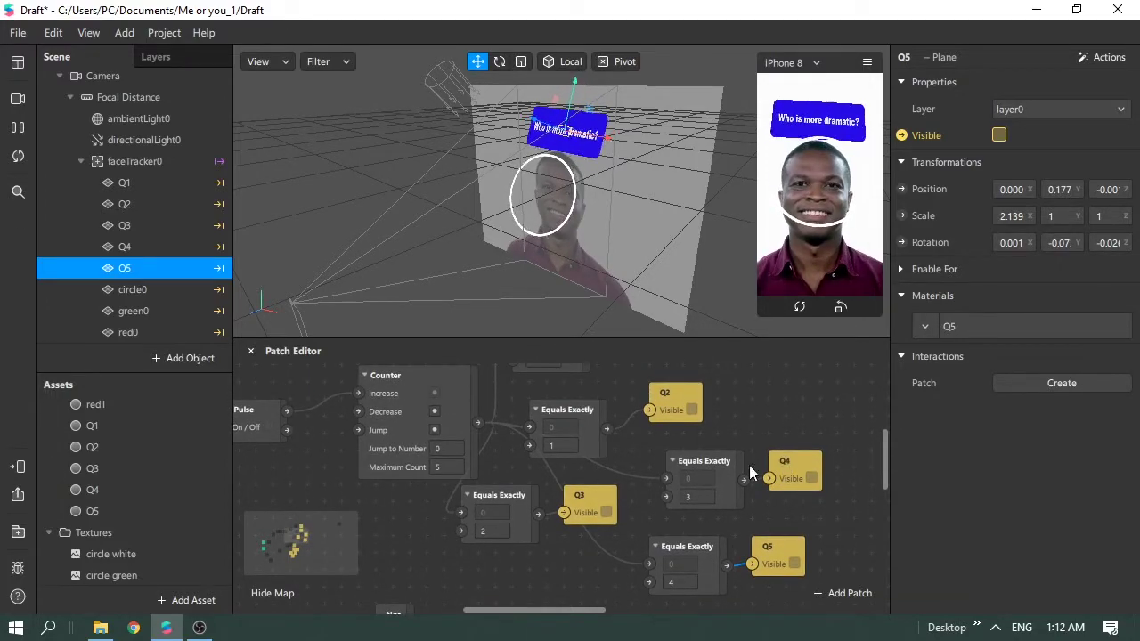
pyautogui.moveTo(521, 501); pyautogui.dragTo(555, 519)
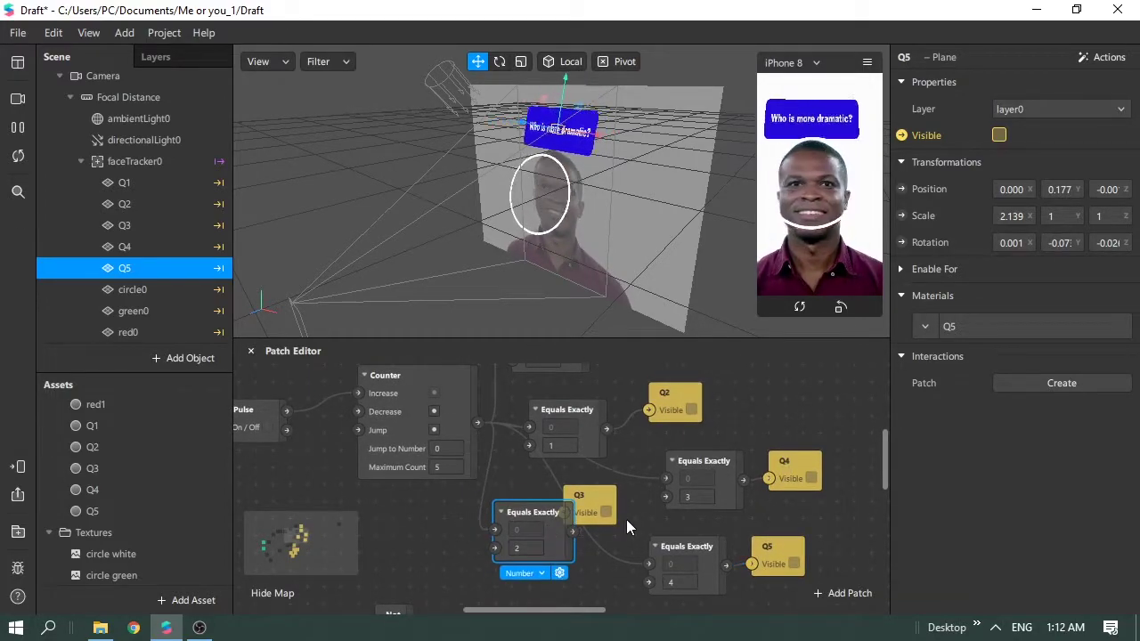
# Step: Review the question visibility and face rotation patches, and look through the texture assets for the score images
pyautogui.scroll(4, 643, 519)
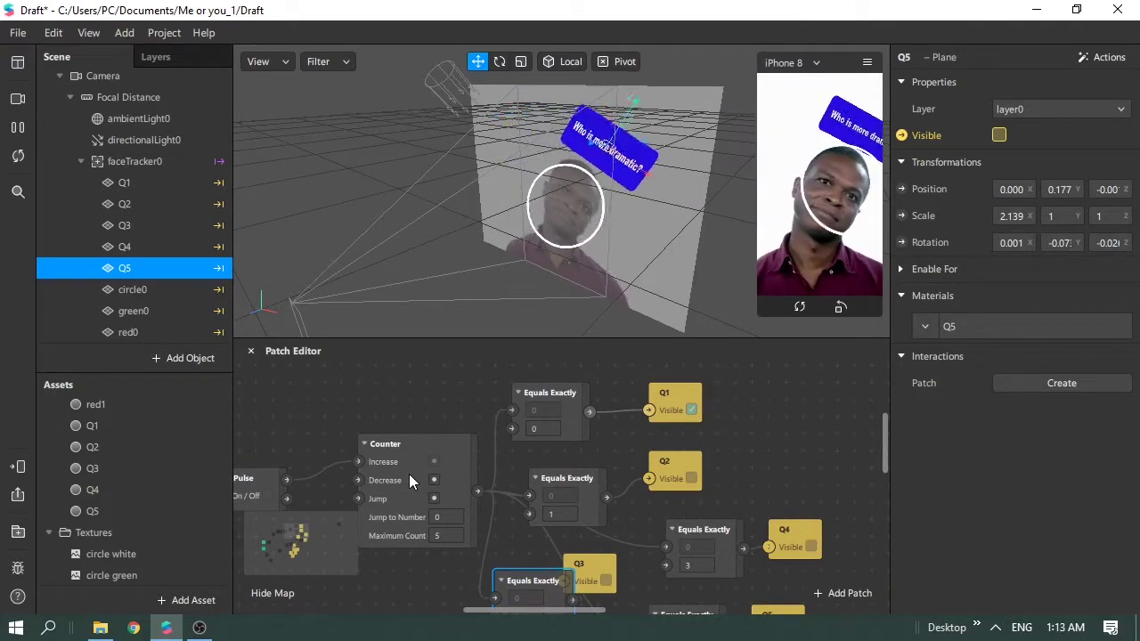
pyautogui.moveTo(499, 611); pyautogui.dragTo(530, 613)
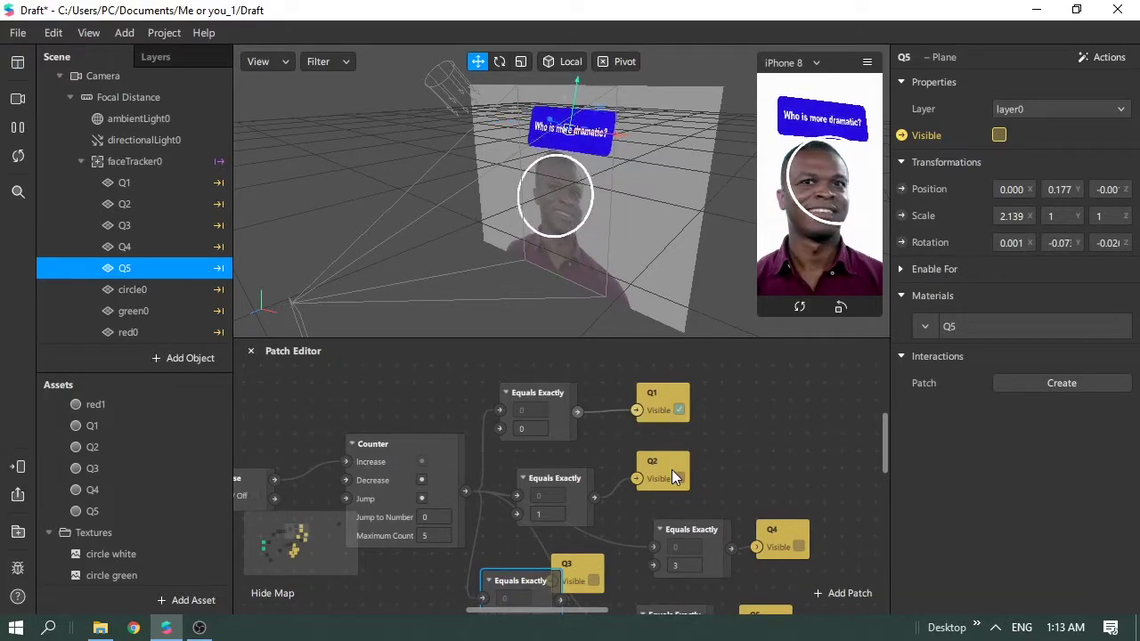
pyautogui.scroll(-2, 677, 481)
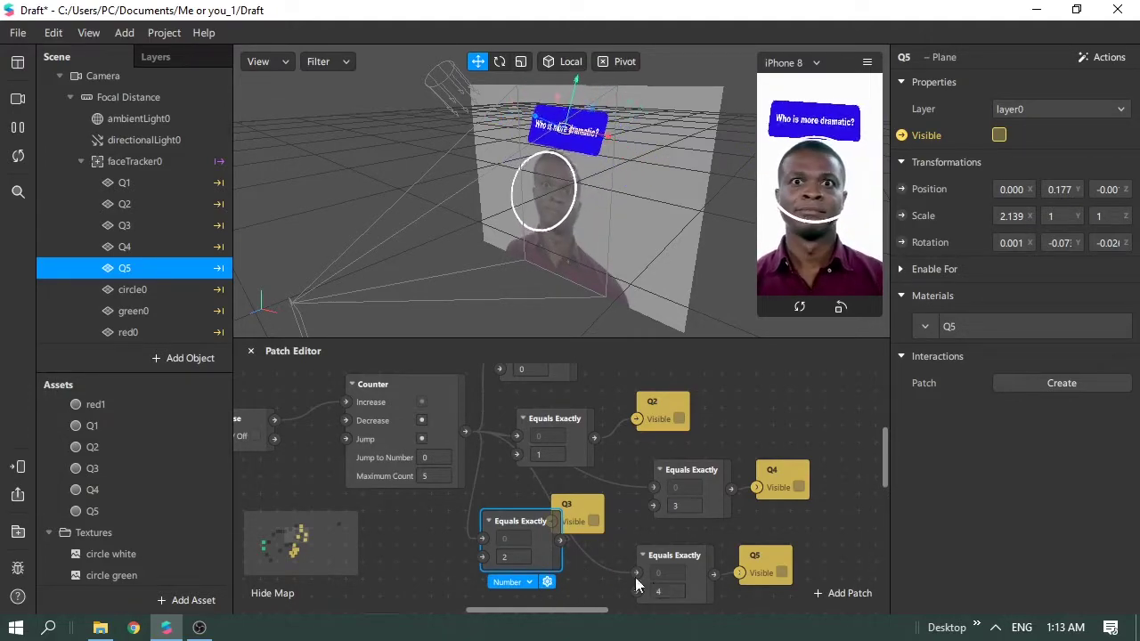
pyautogui.scroll(-1, 512, 505)
pyautogui.scroll(-5, 513, 505)
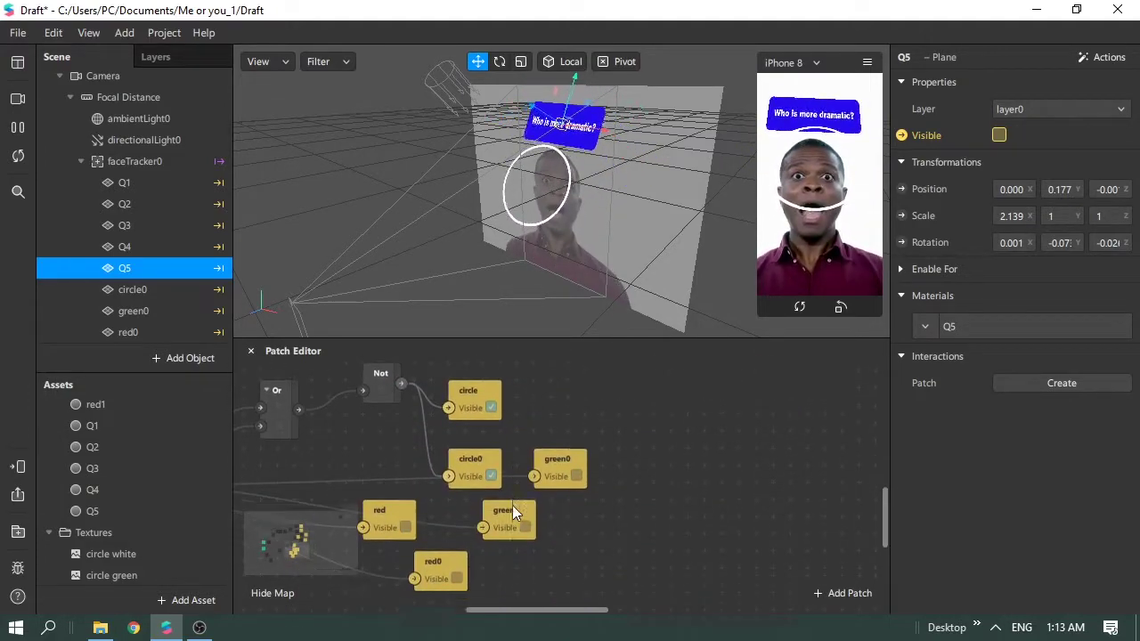
pyautogui.moveTo(537, 613); pyautogui.dragTo(471, 613)
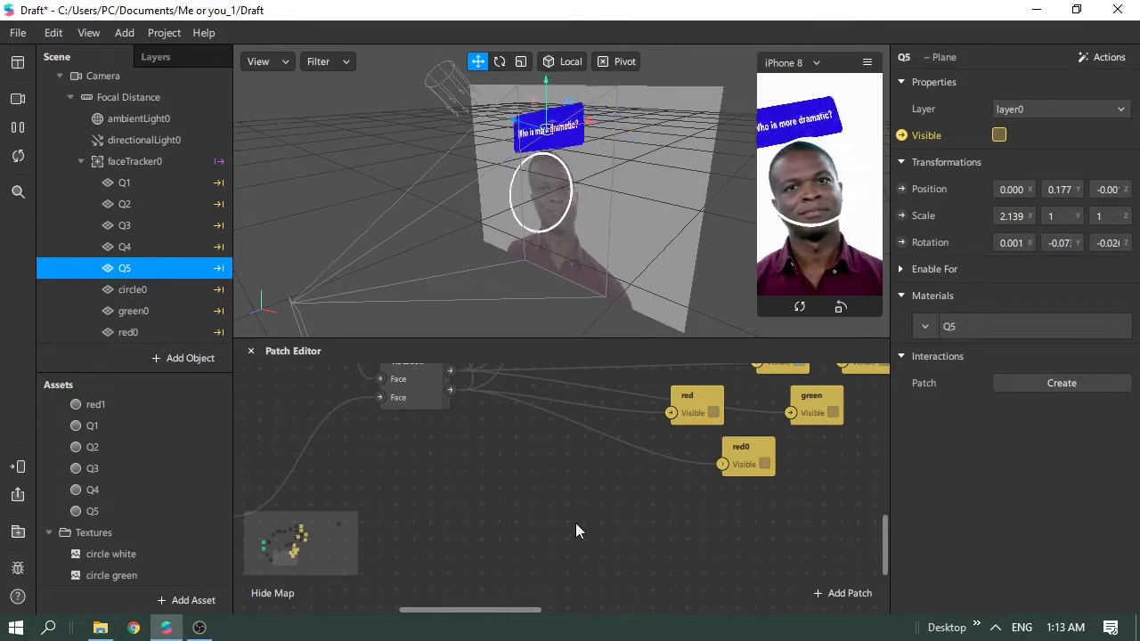
pyautogui.scroll(-5, 158, 499)
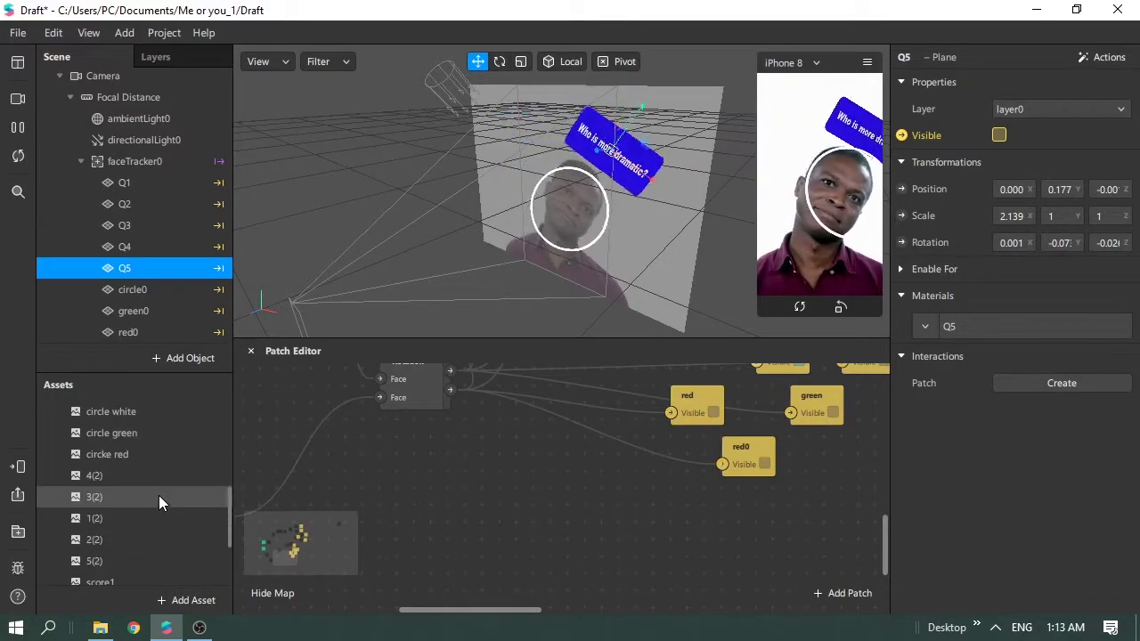
pyautogui.scroll(-2, 153, 548)
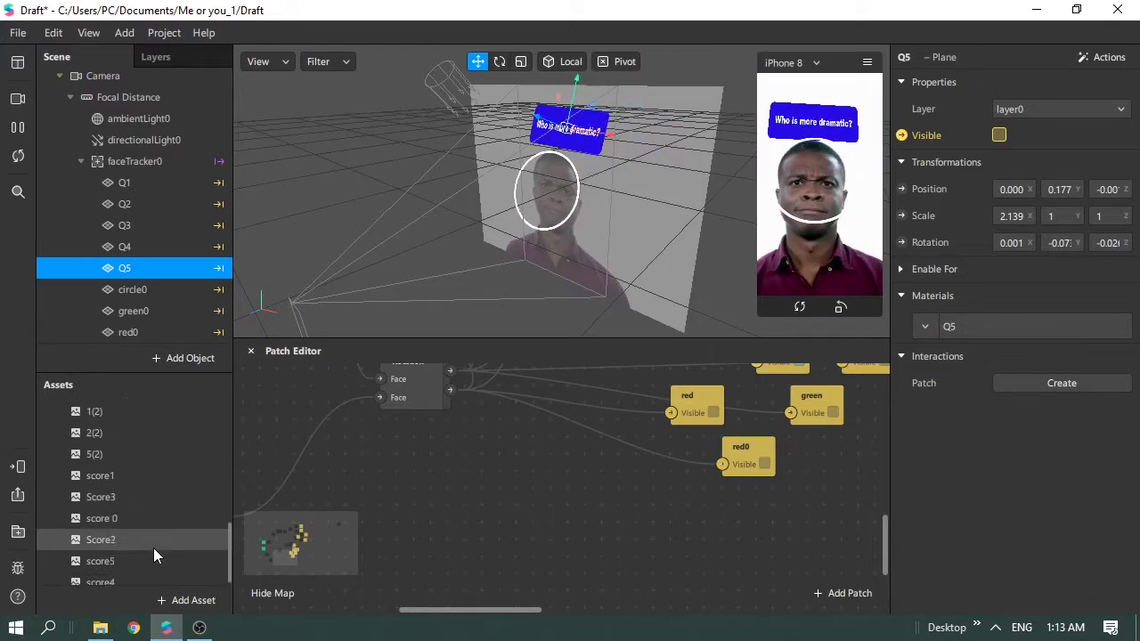
# Step: Add a Canvas object to the scene to hold the score images
pyautogui.click(141, 475)
pyautogui.scroll(-1, 162, 573)
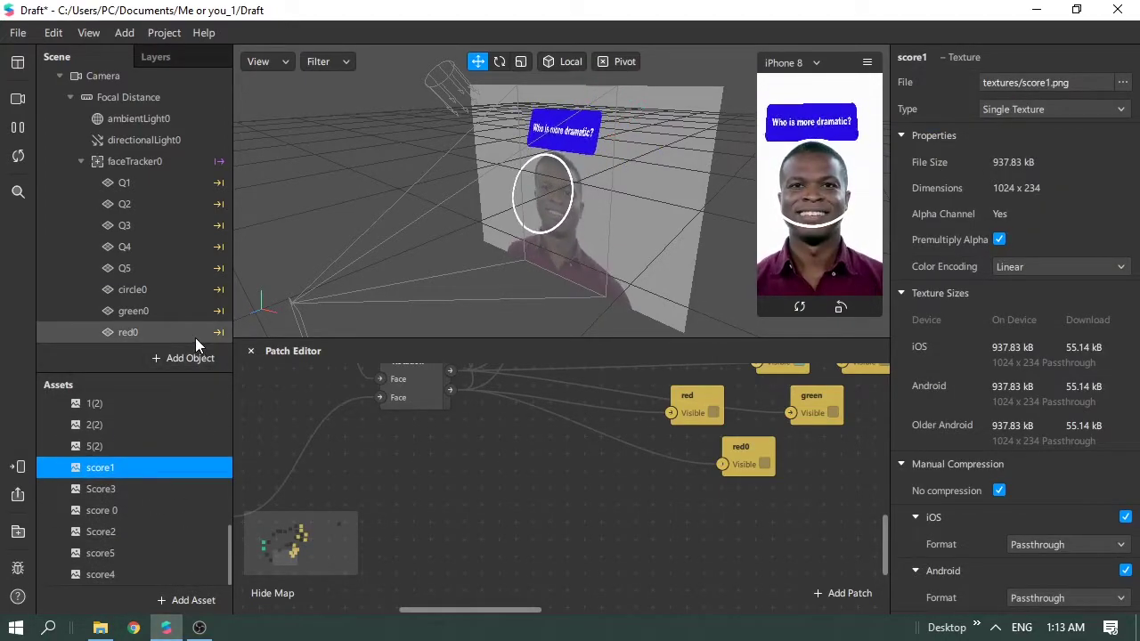
pyautogui.scroll(-3, 163, 256)
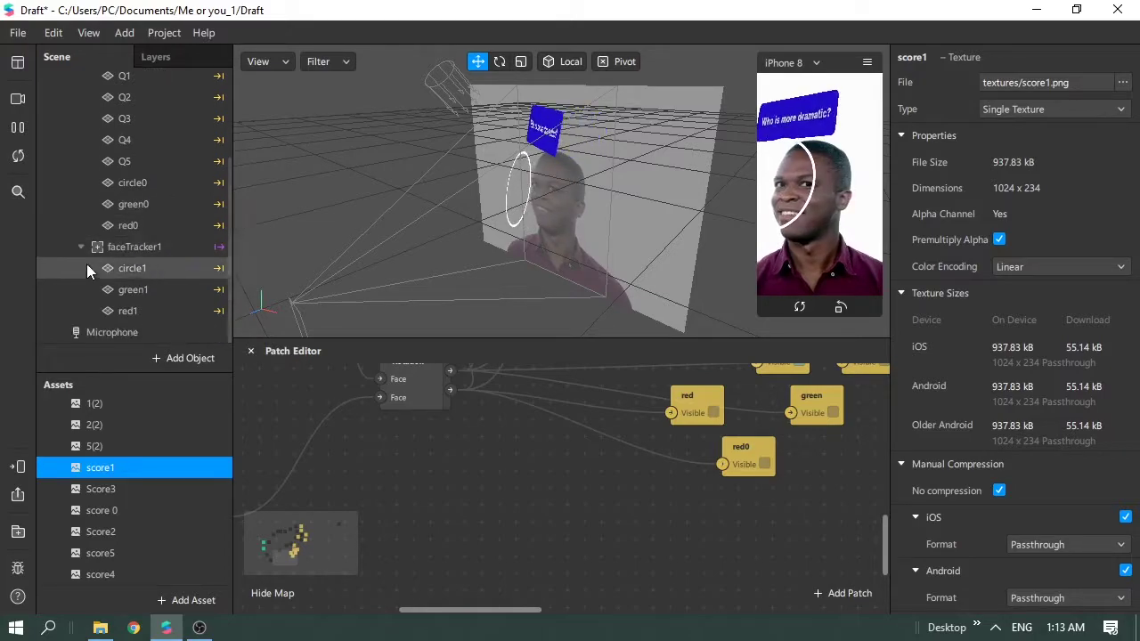
pyautogui.click(183, 359)
pyautogui.write('ca')
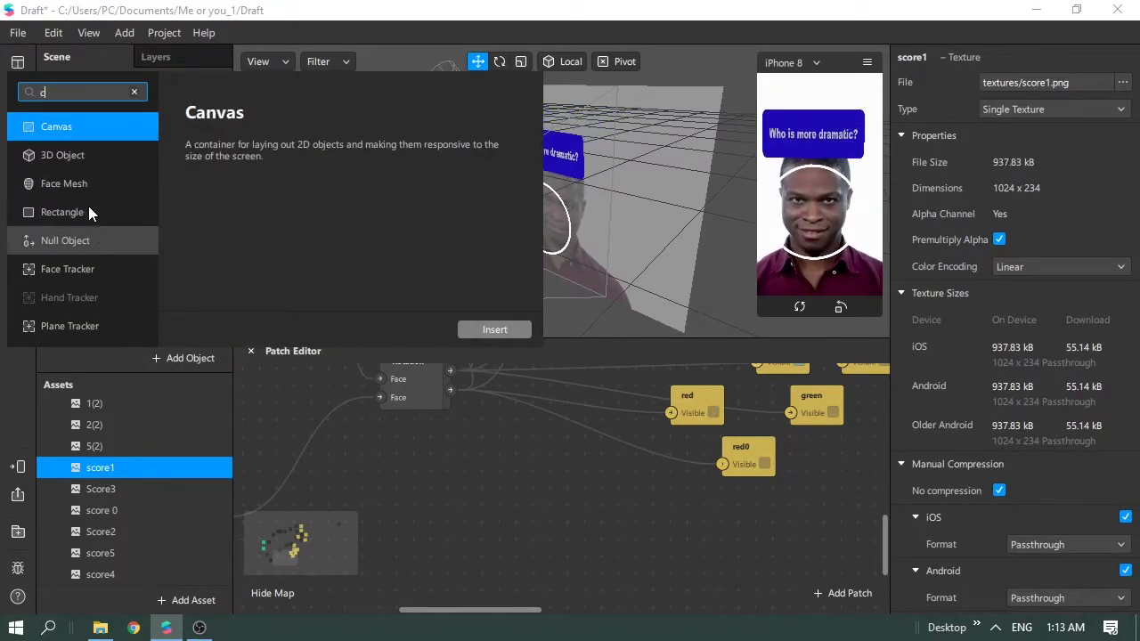
pyautogui.doubleClick(53, 127)
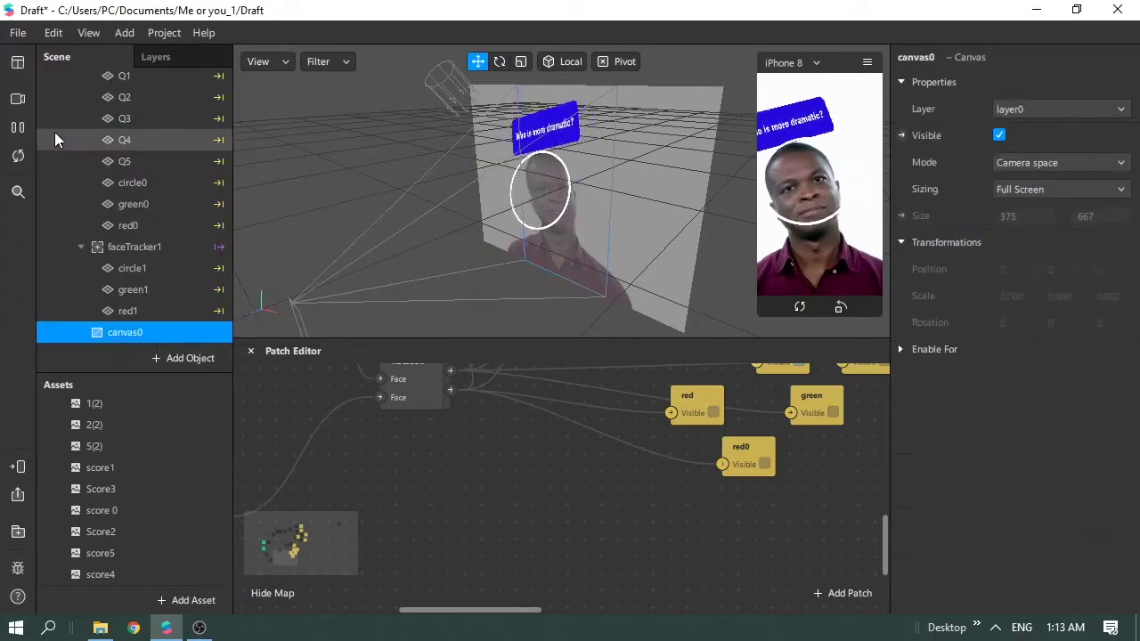
# Step: Insert a Rectangle object inside the canvas
pyautogui.click(184, 359)
pyautogui.scroll(-5, 96, 230)
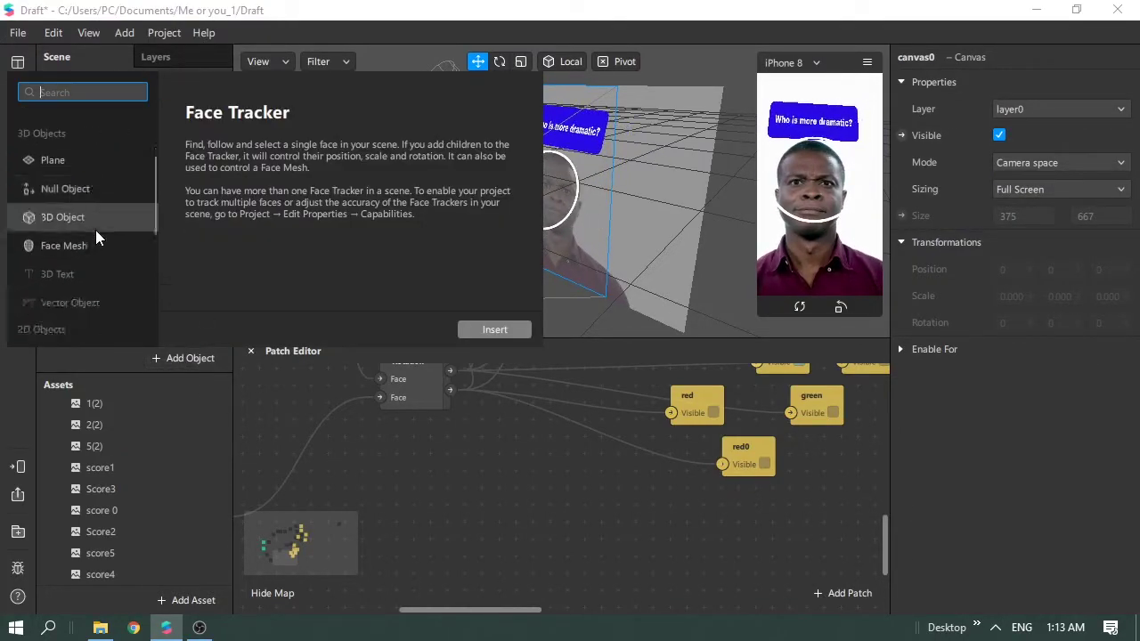
pyautogui.scroll(2, 109, 272)
pyautogui.click(109, 267)
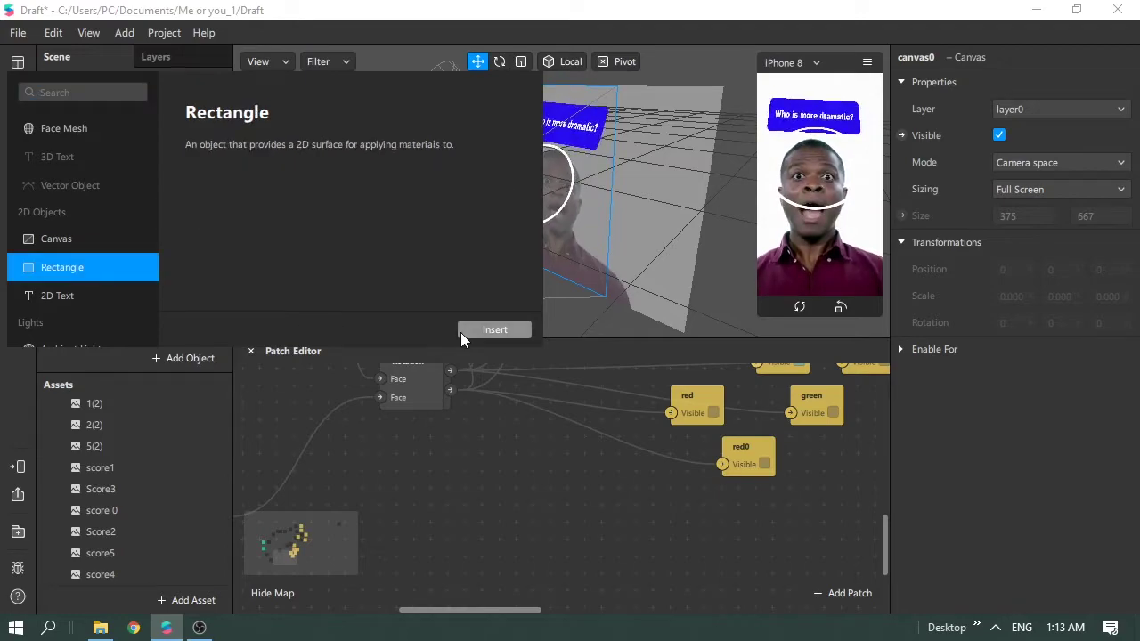
pyautogui.click(507, 329)
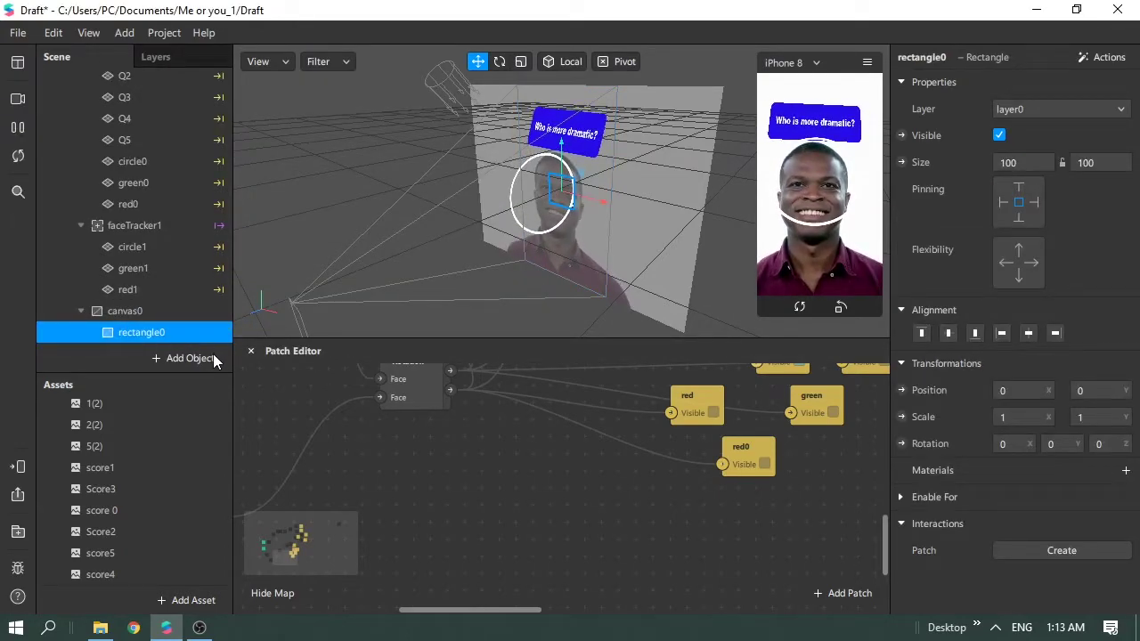
# Step: Rename the rectangle under the canvas as S0
pyautogui.rightClick(191, 338)
pyautogui.moveTo(192, 343)
pyautogui.click(241, 380)
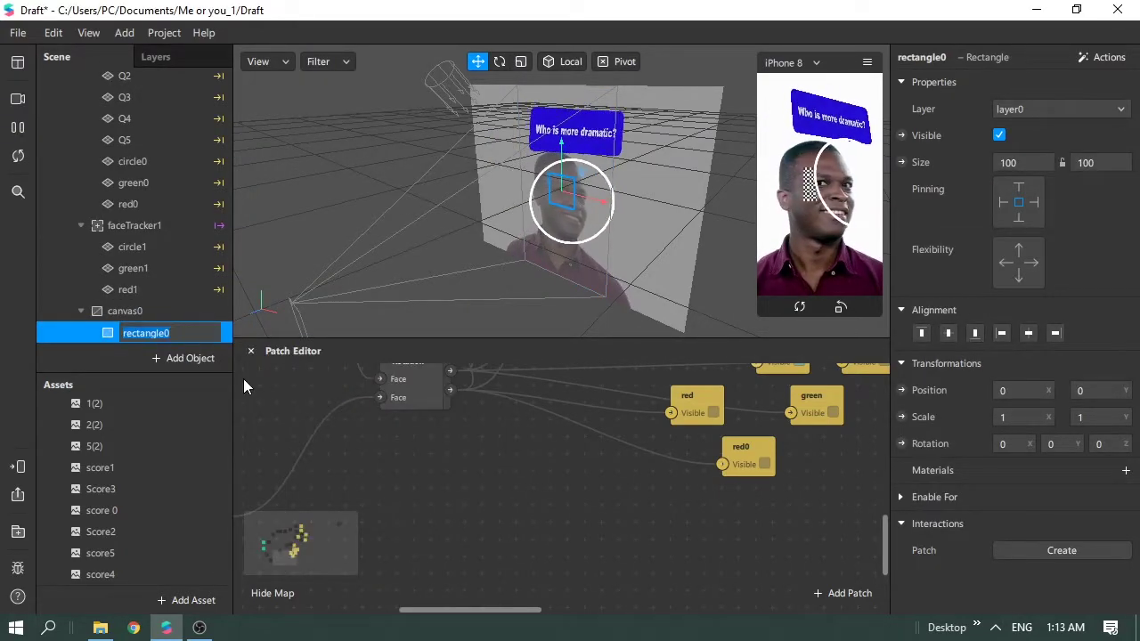
pyautogui.write('S0')
pyautogui.click(164, 308)
pyautogui.click(176, 344)
pyautogui.click(170, 336)
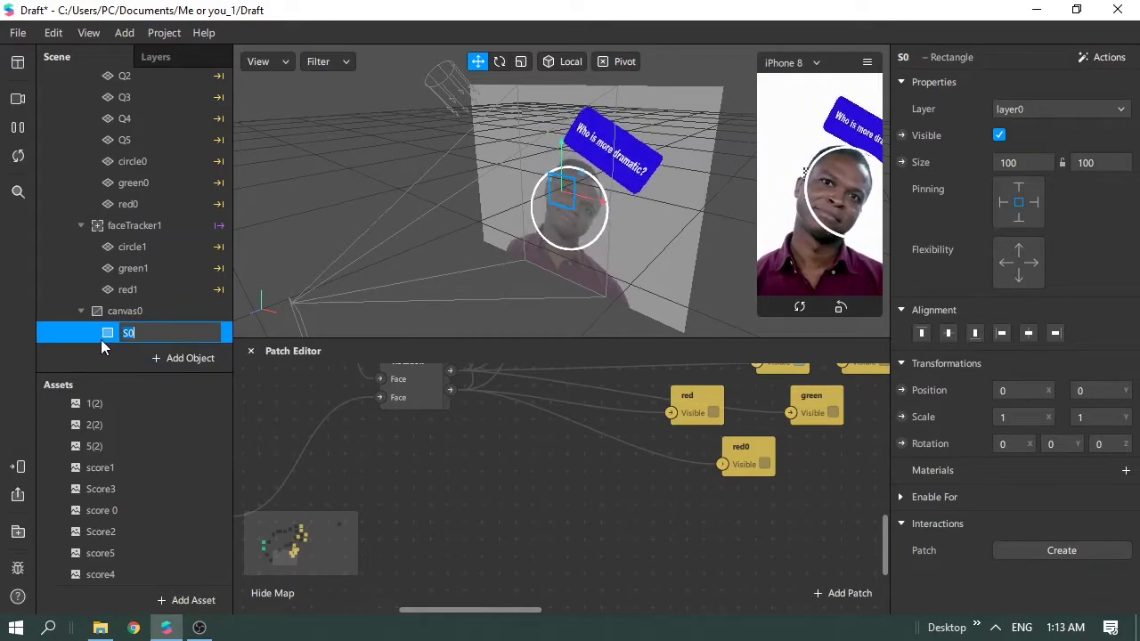
pyautogui.press('Return')
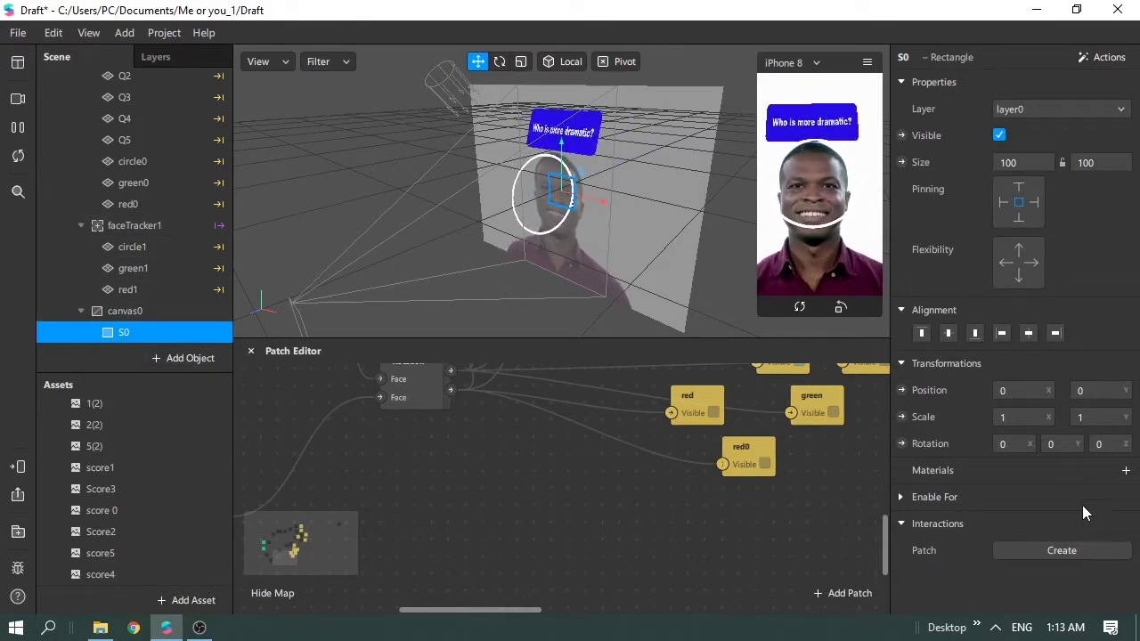
# Step: Create a new material for rectangle S0 and set its diffuse texture to score 0
pyautogui.click(1126, 471)
pyautogui.click(1104, 600)
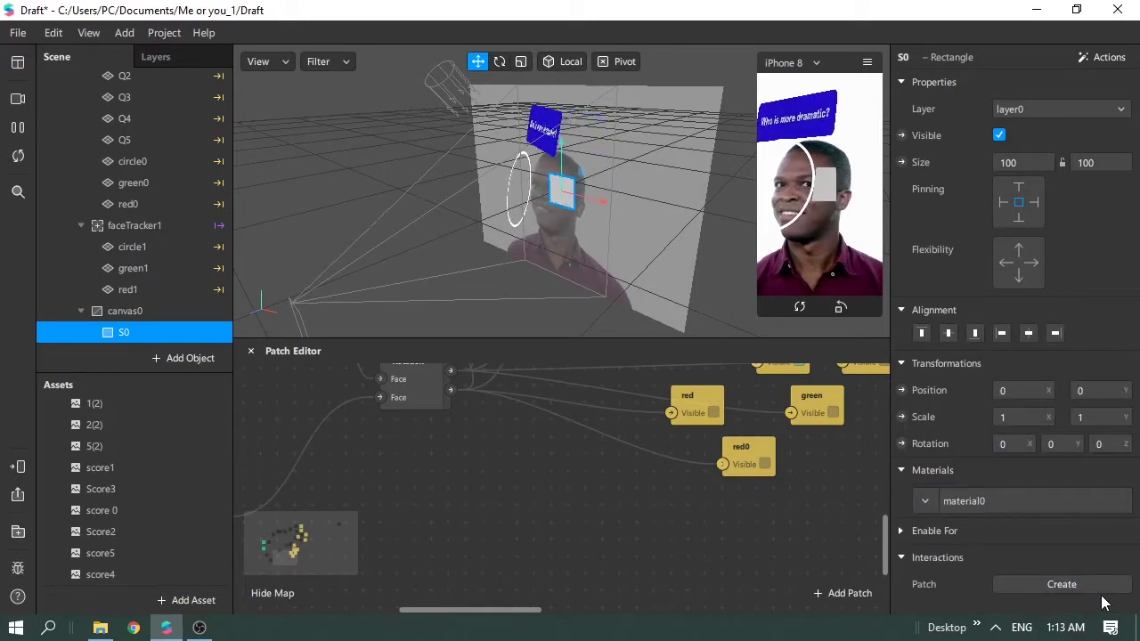
pyautogui.scroll(5, 156, 477)
pyautogui.scroll(2, 147, 464)
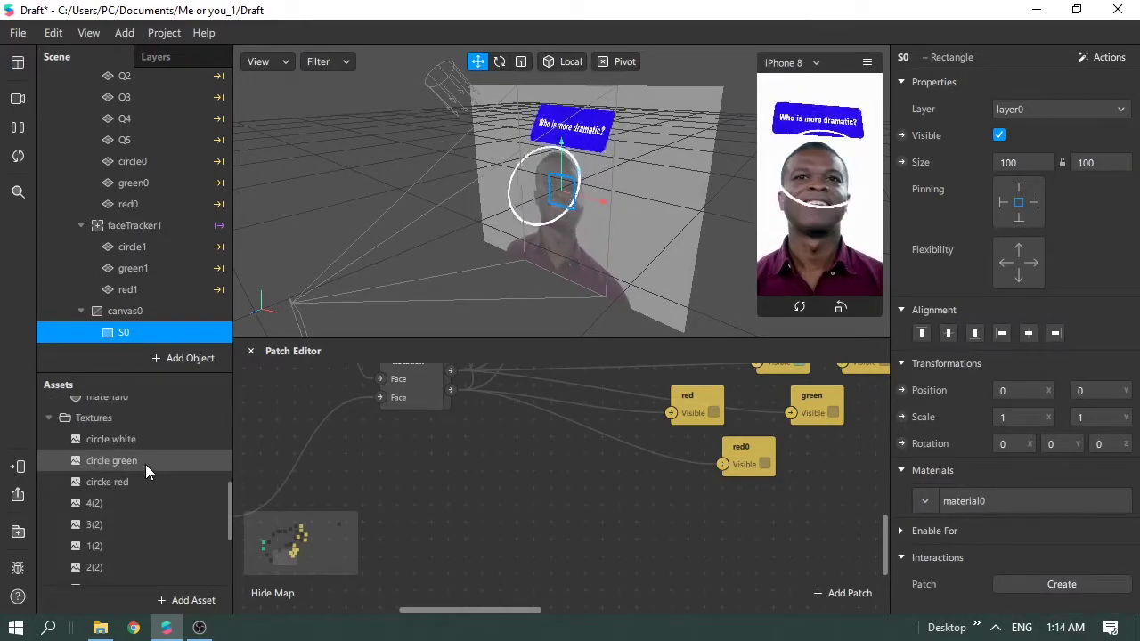
pyautogui.click(151, 413)
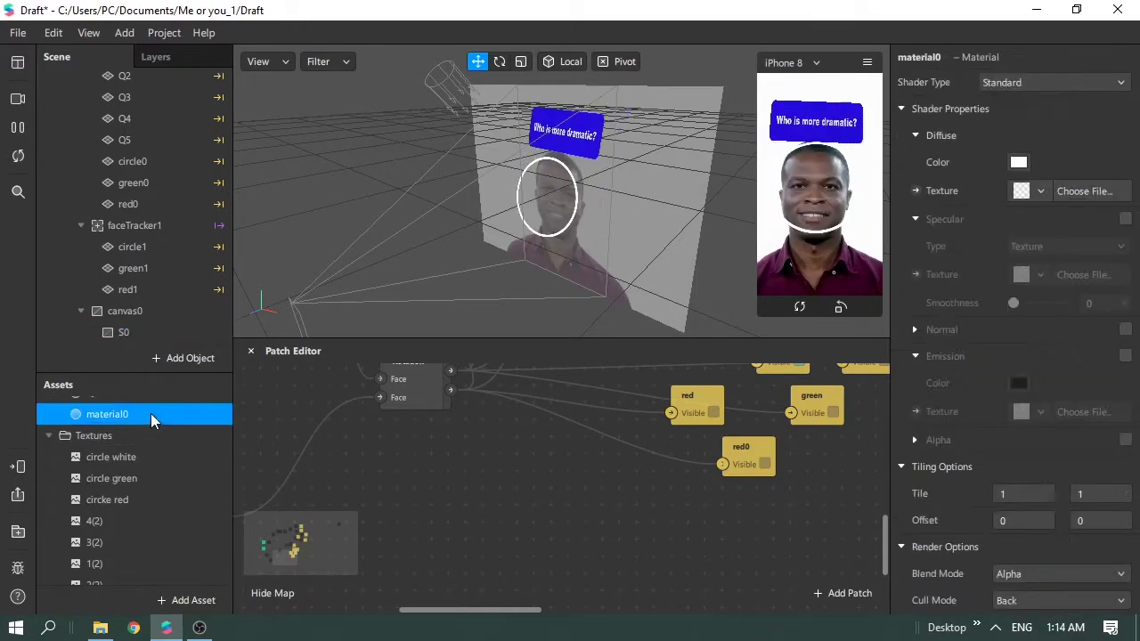
pyautogui.click(1041, 191)
pyautogui.click(1027, 465)
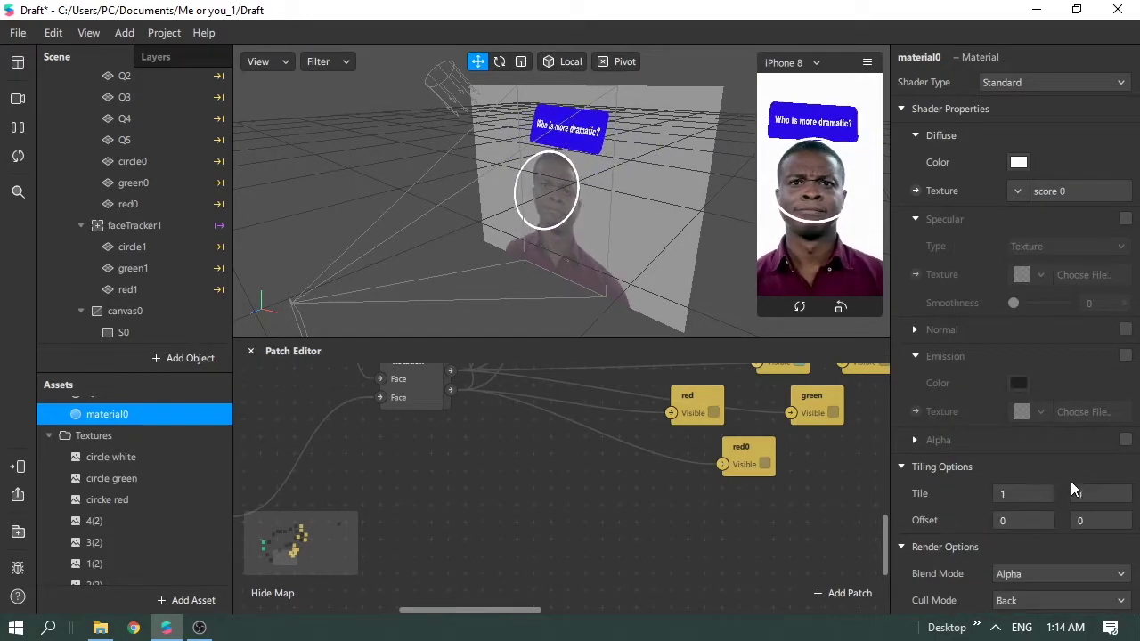
# Step: Pause the preview video and move rectangle S0 down the canvas to a Y position of about -276
pyautogui.doubleClick(142, 333)
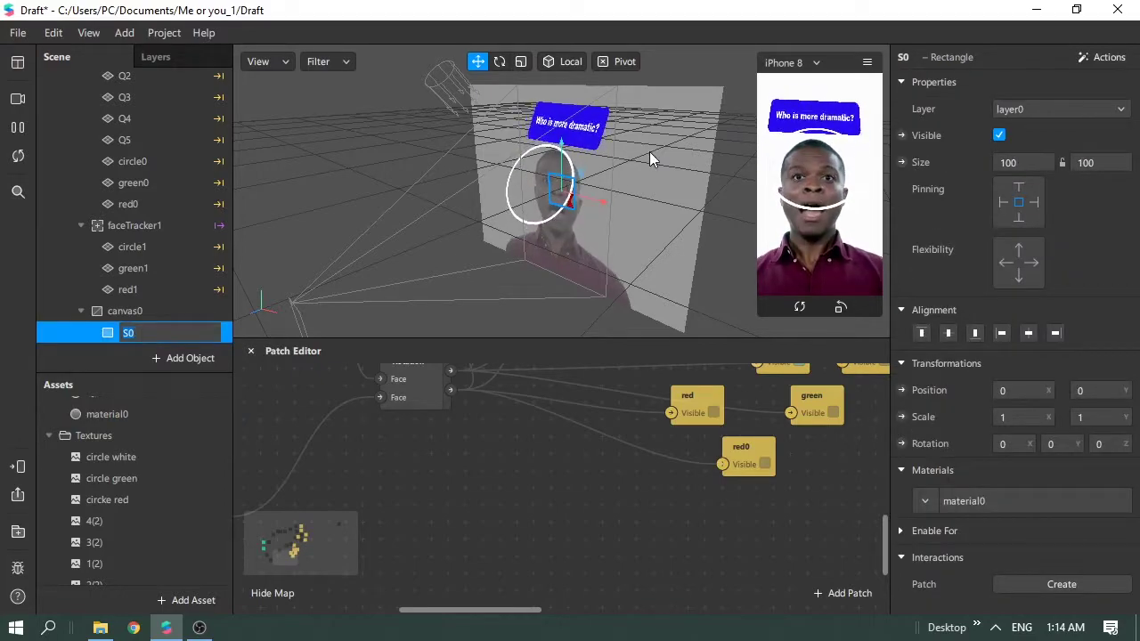
pyautogui.click(17, 128)
pyautogui.moveTo(574, 158); pyautogui.dragTo(570, 225)
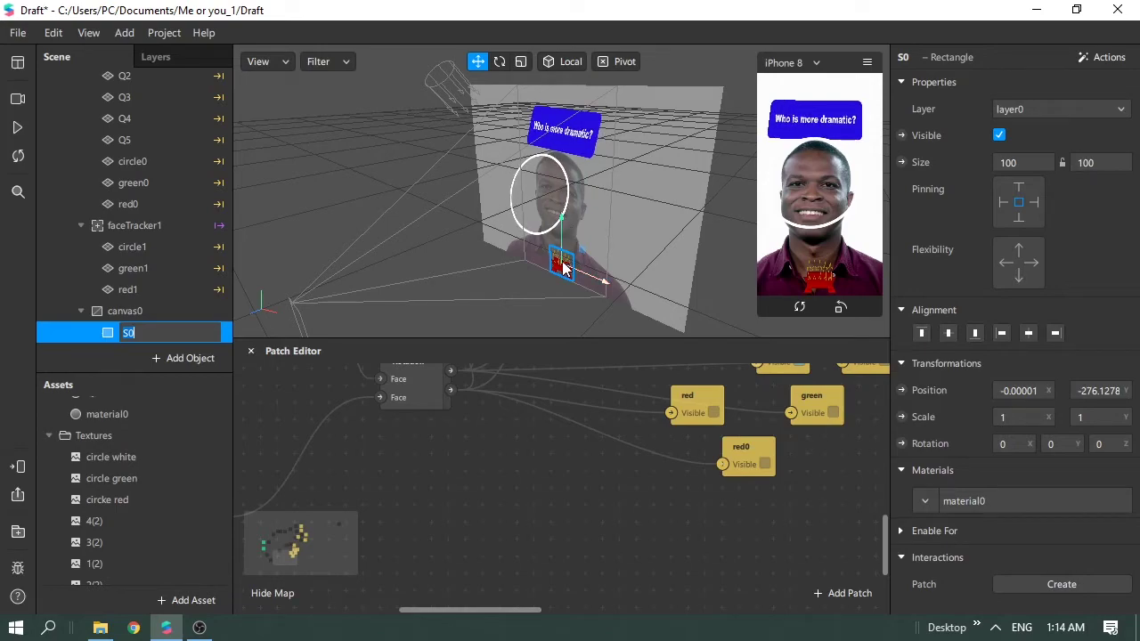
pyautogui.click(157, 317)
pyautogui.click(156, 326)
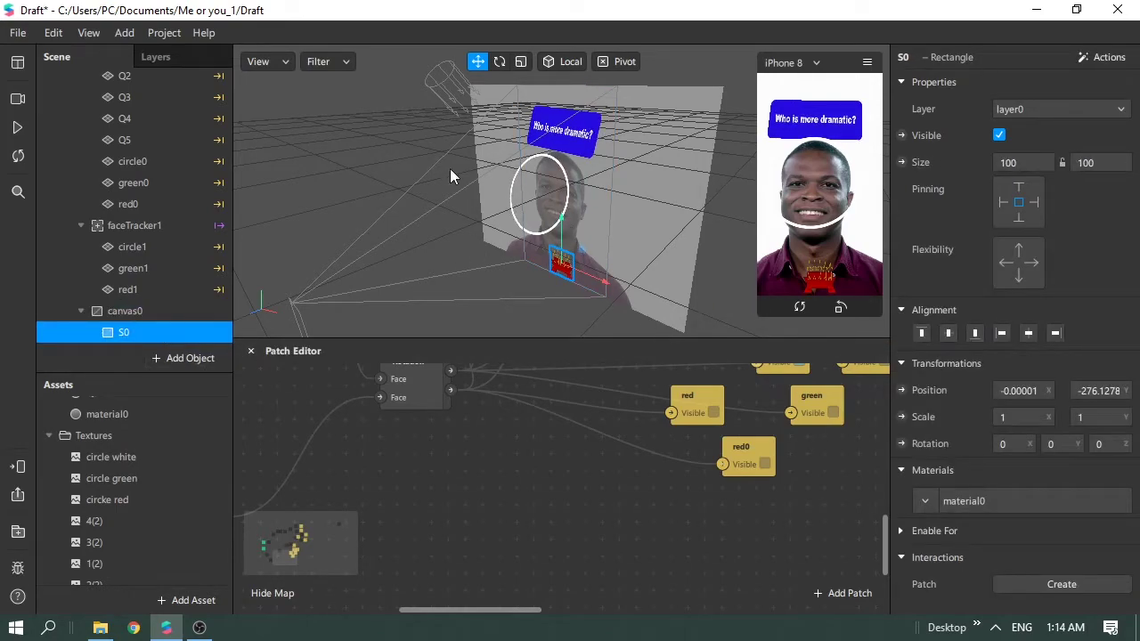
# Step: Stretch rectangle S0 horizontally to an X scale of about 3.08
pyautogui.click(521, 61)
pyautogui.moveTo(607, 284); pyautogui.dragTo(703, 314)
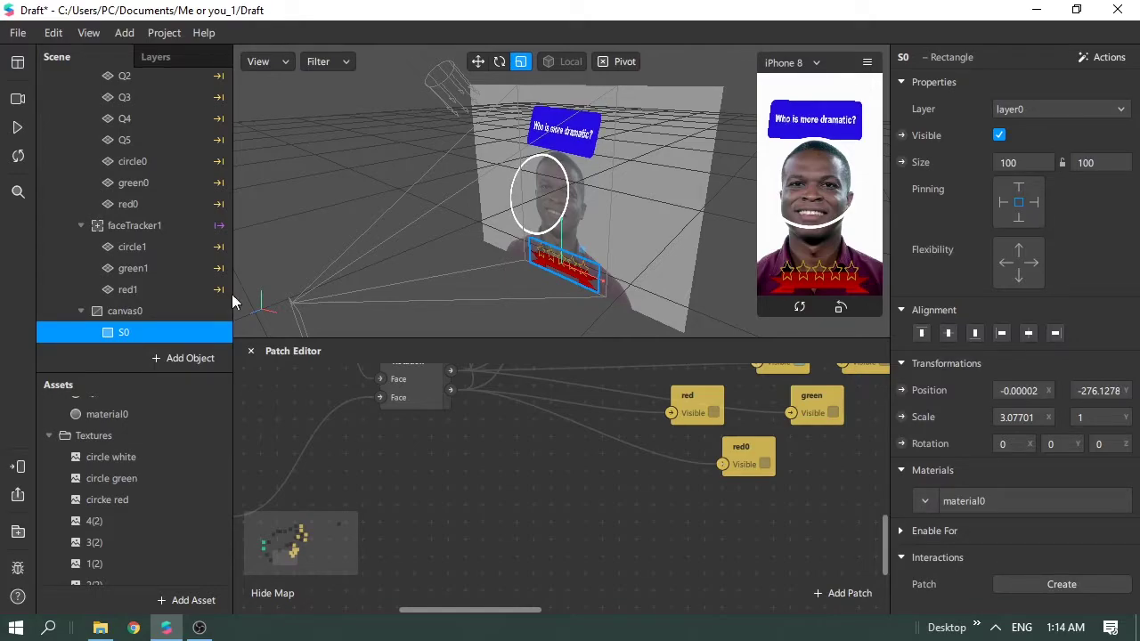
# Step: Duplicate rectangle S0 under the canvas
pyautogui.click(153, 304)
pyautogui.scroll(-1, 153, 303)
pyautogui.click(165, 313)
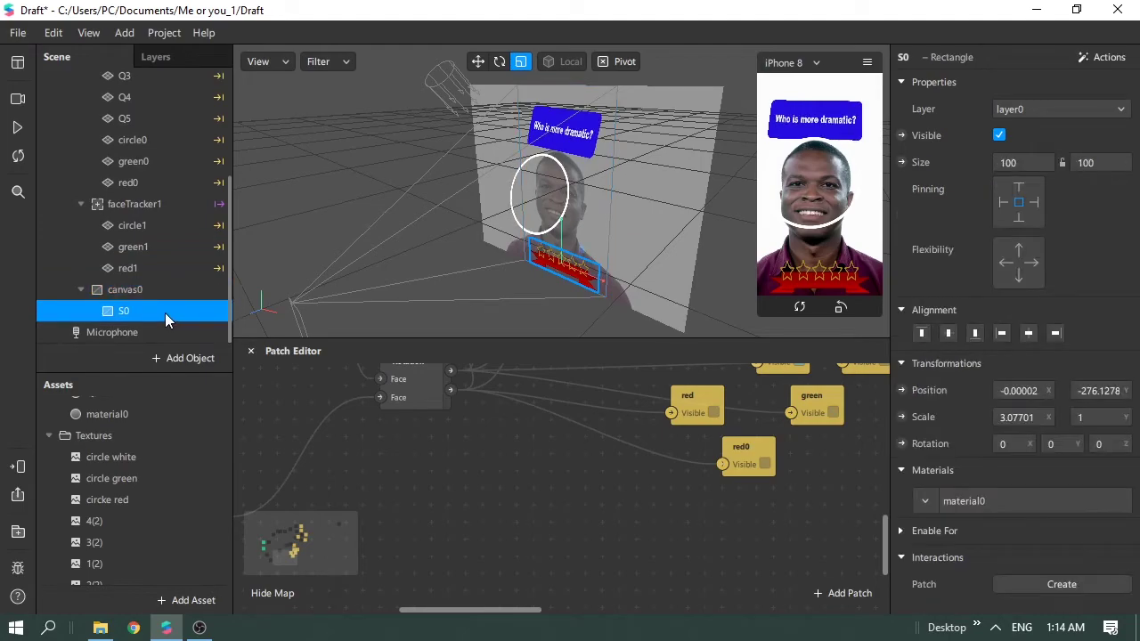
pyautogui.rightClick(134, 315)
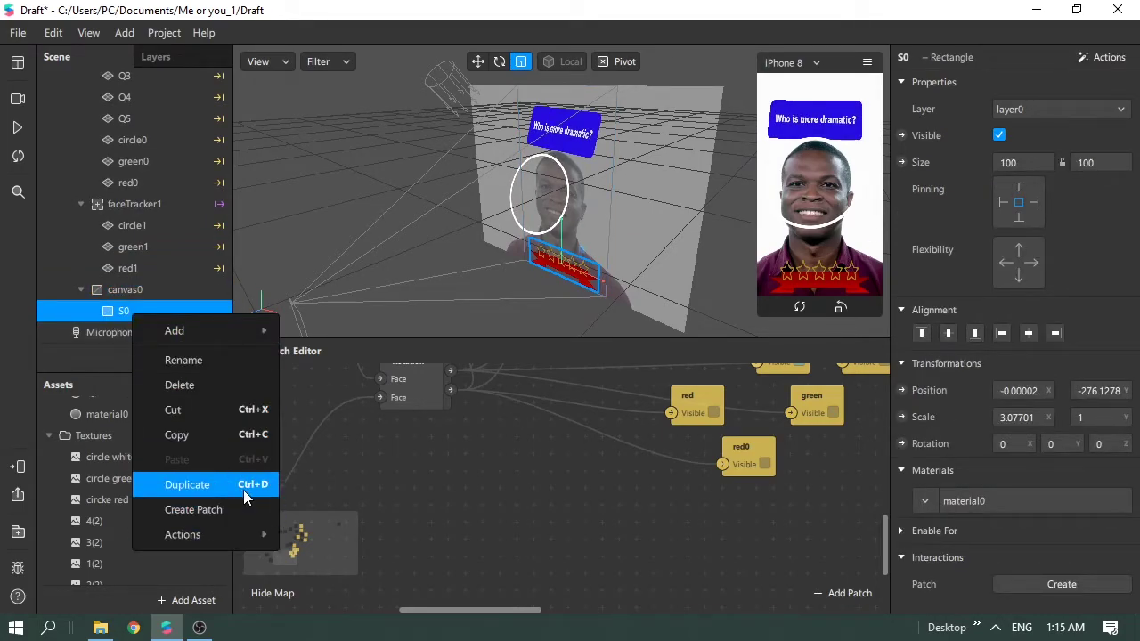
pyautogui.click(192, 481)
# Step: Rename the score 0 rectangle's material as S0
pyautogui.click(131, 415)
pyautogui.rightClick(132, 415)
pyautogui.click(190, 433)
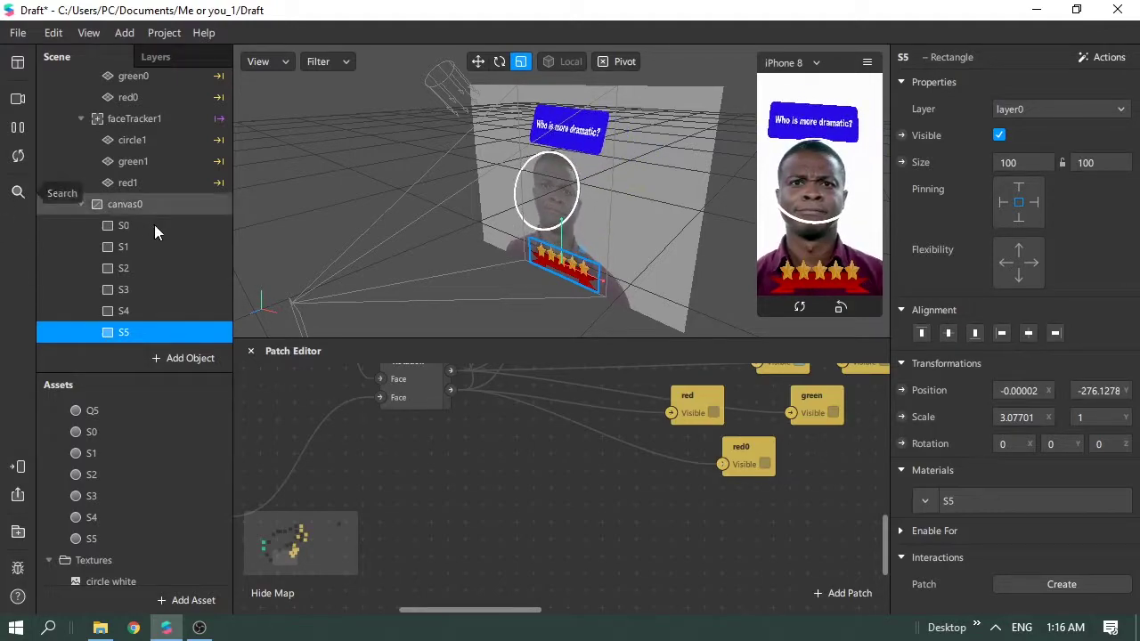
# Step: Add a Pulse patch on the Rotation patch's first output and connect its Turned On output to a new Counter's Increase, placing both below the face patches
pyautogui.scroll(1, 578, 547)
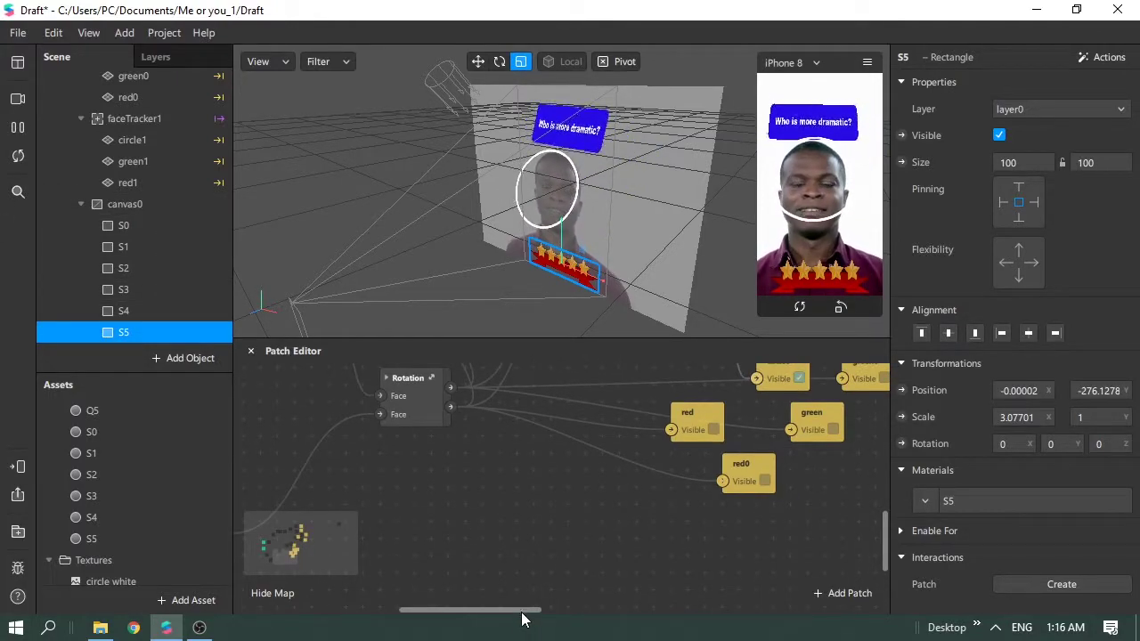
pyautogui.moveTo(524, 612); pyautogui.dragTo(540, 612)
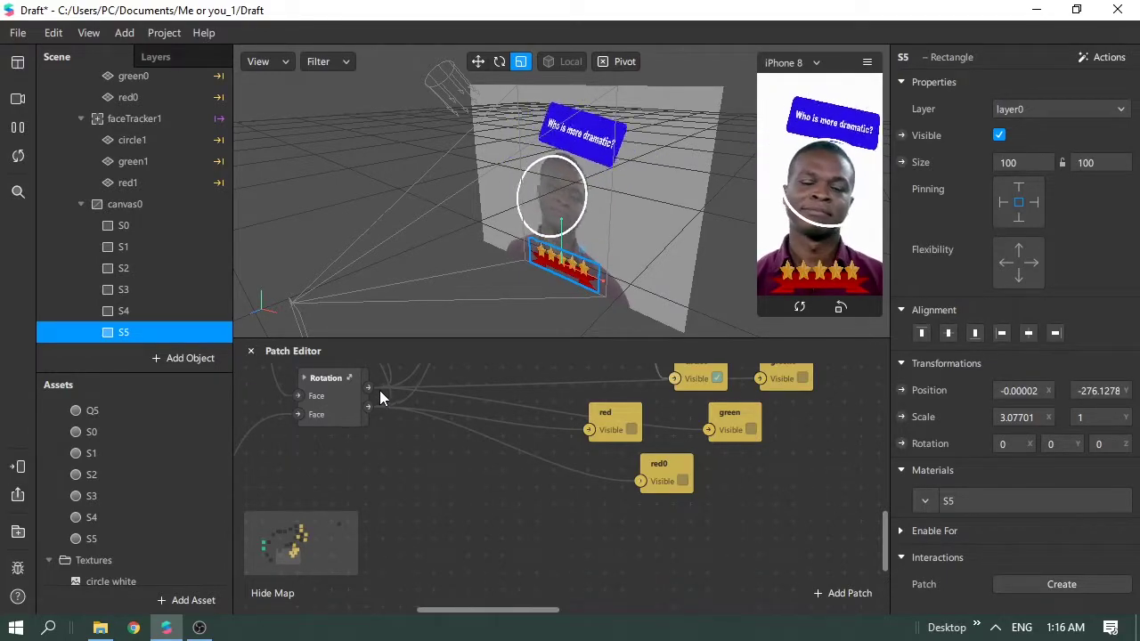
pyautogui.scroll(2, 383, 437)
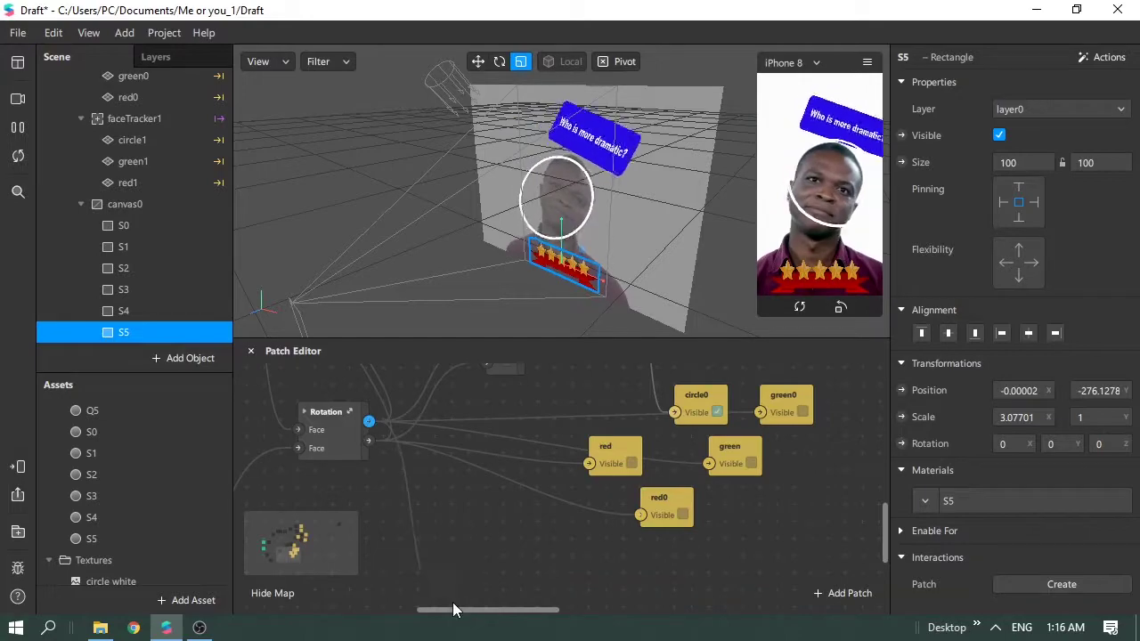
pyautogui.doubleClick(452, 560)
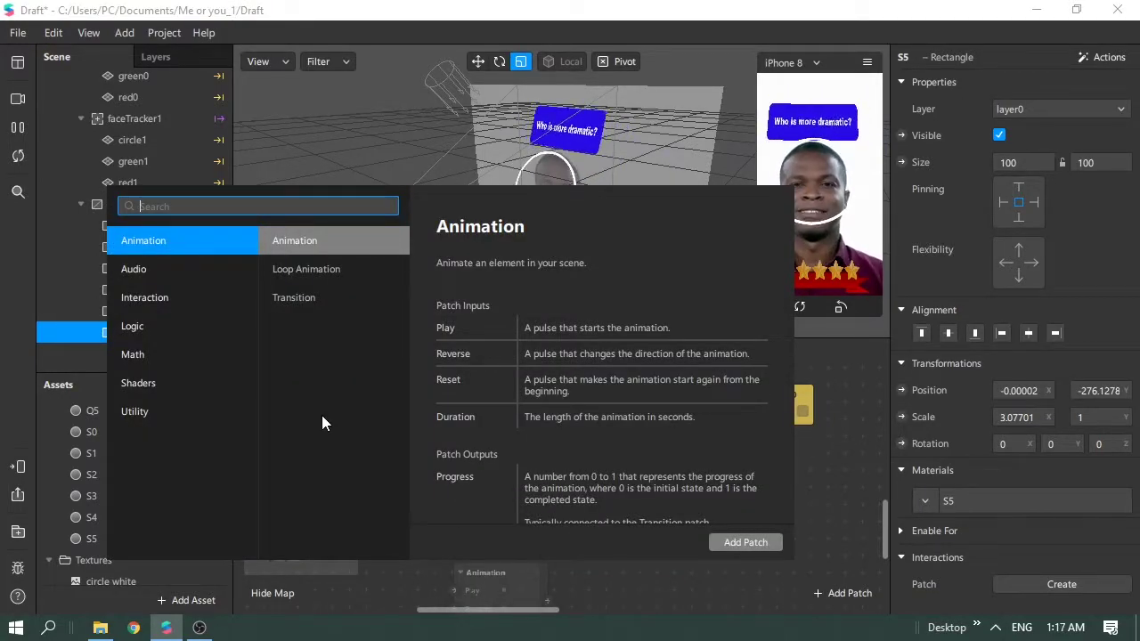
pyautogui.write('COUN')
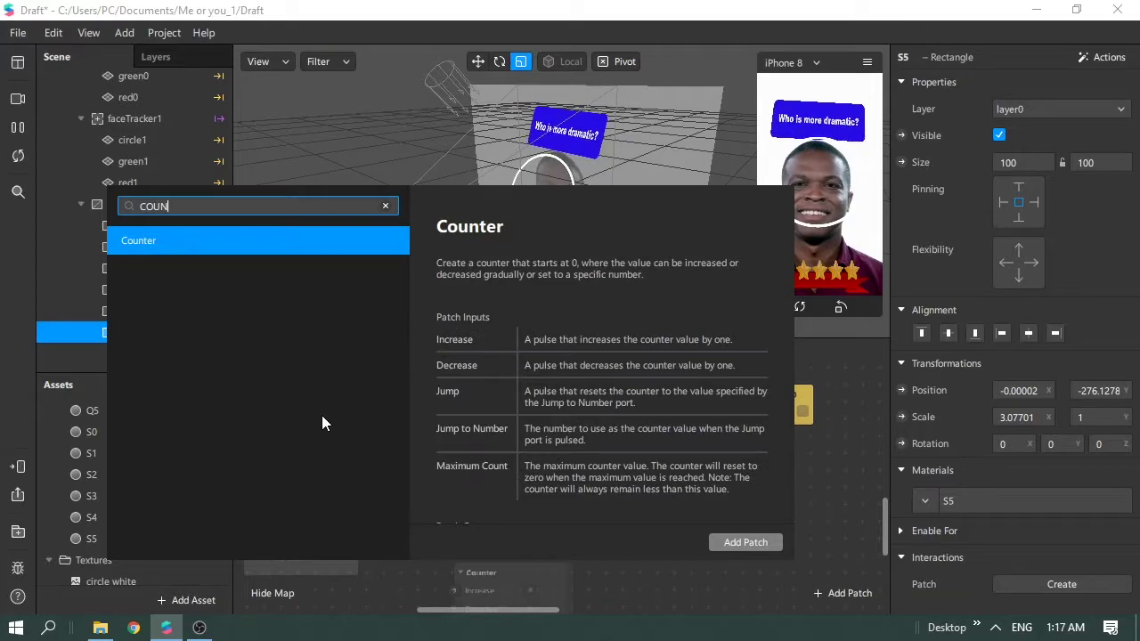
pyautogui.doubleClick(344, 248)
pyautogui.moveTo(567, 574); pyautogui.dragTo(703, 601)
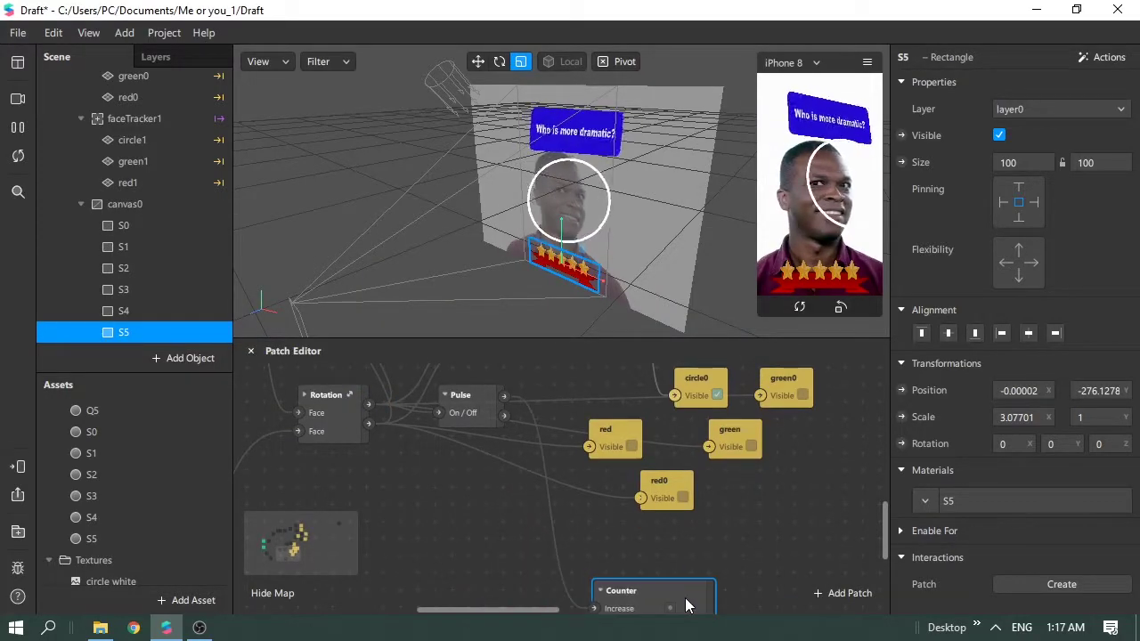
pyautogui.moveTo(471, 406); pyautogui.dragTo(434, 553)
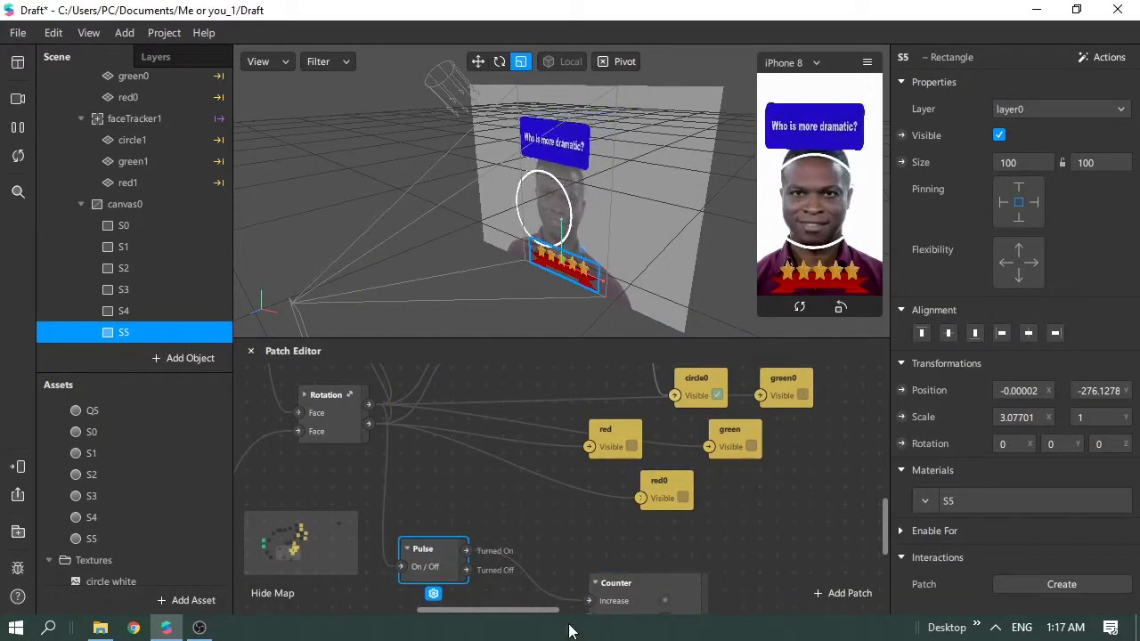
pyautogui.scroll(-3, 593, 468)
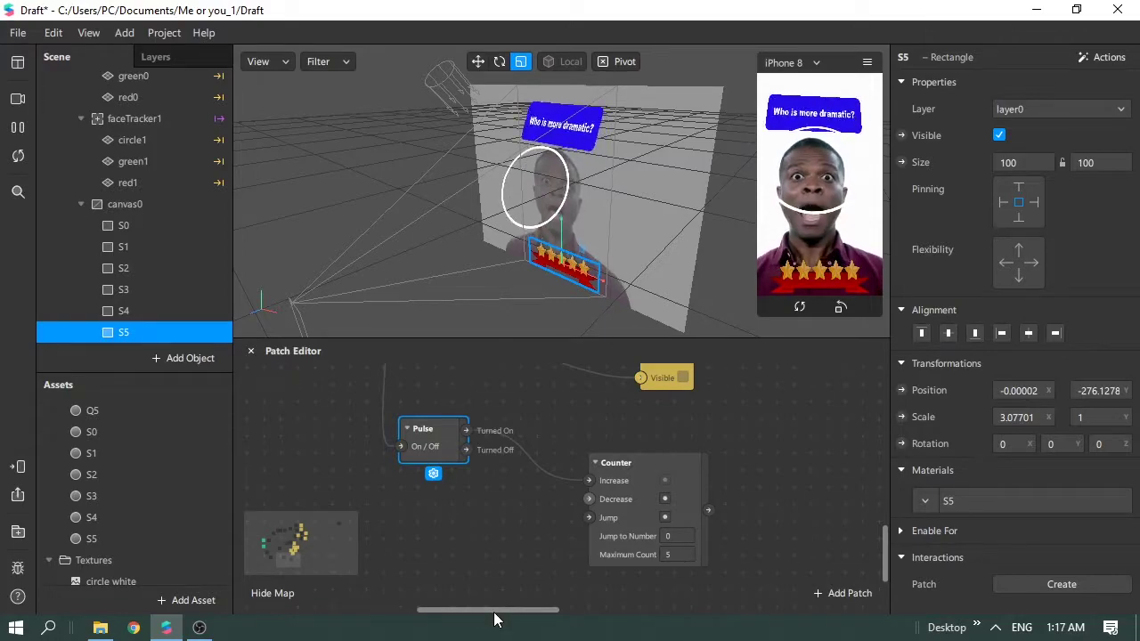
# Step: Add an Equals Exactly patch beside the new Counter and connect the Counter output to its first input
pyautogui.moveTo(497, 613); pyautogui.dragTo(540, 615)
pyautogui.doubleClick(591, 495)
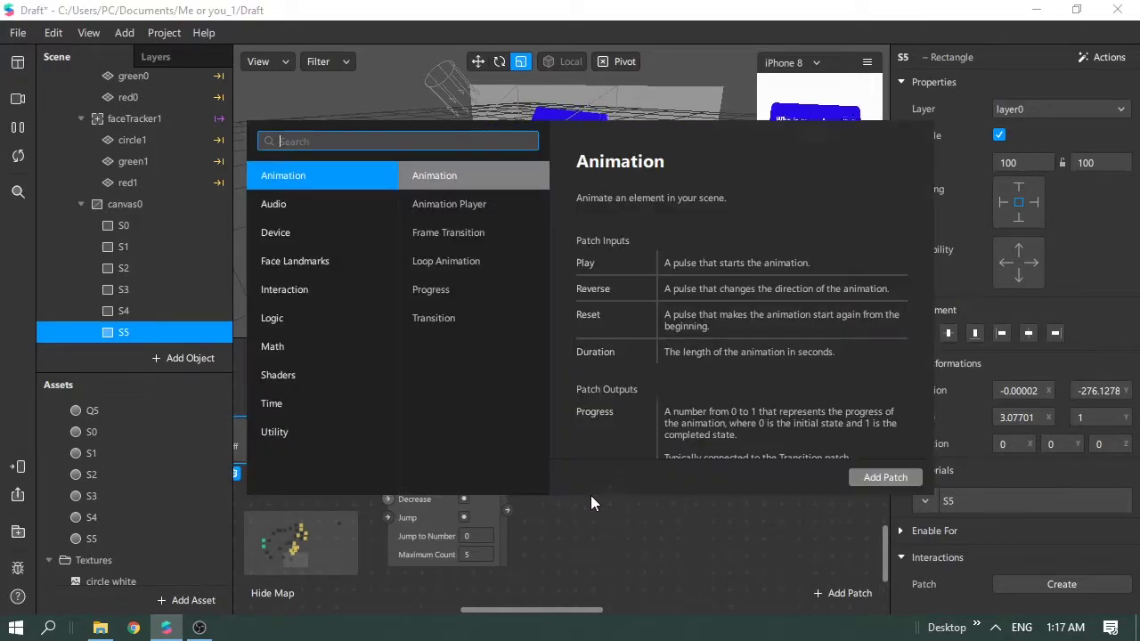
pyautogui.write('Eq')
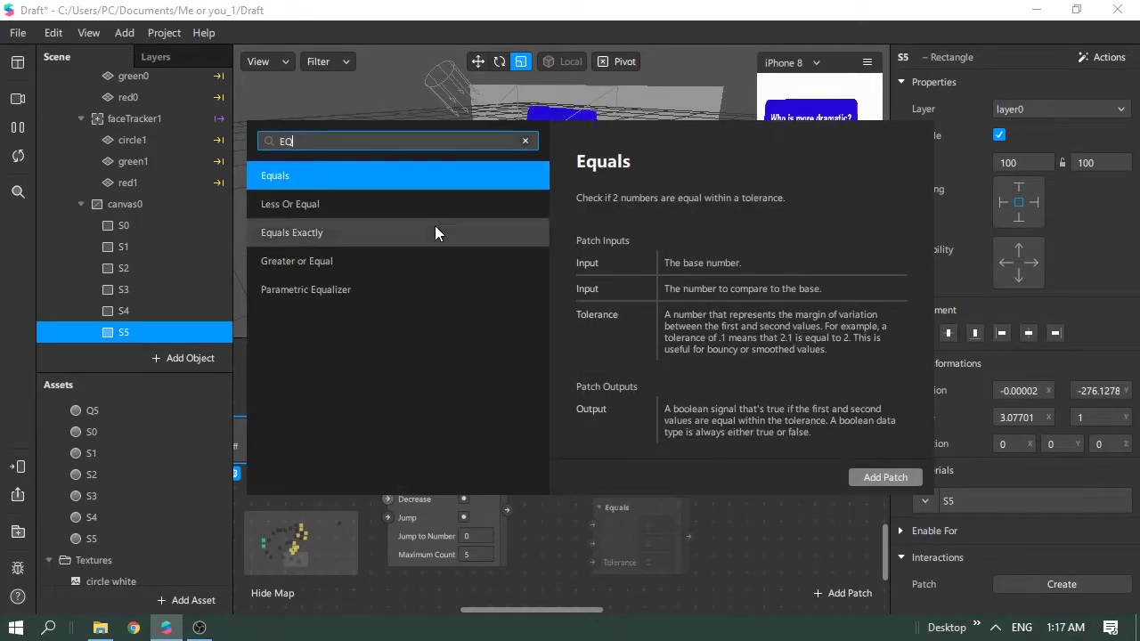
pyautogui.doubleClick(381, 238)
pyautogui.moveTo(613, 505); pyautogui.dragTo(595, 444)
pyautogui.moveTo(509, 510); pyautogui.dragTo(588, 449)
# Step: Copy the Equals Exactly patch below the original, keeping its Counter connection, and set its comparison value to 1
pyautogui.click(604, 449)
pyautogui.click(702, 474)
pyautogui.hotkey('ctrl', 'v')
pyautogui.scroll(-1, 649, 481)
pyautogui.moveTo(648, 467); pyautogui.dragTo(613, 518)
pyautogui.click(593, 552)
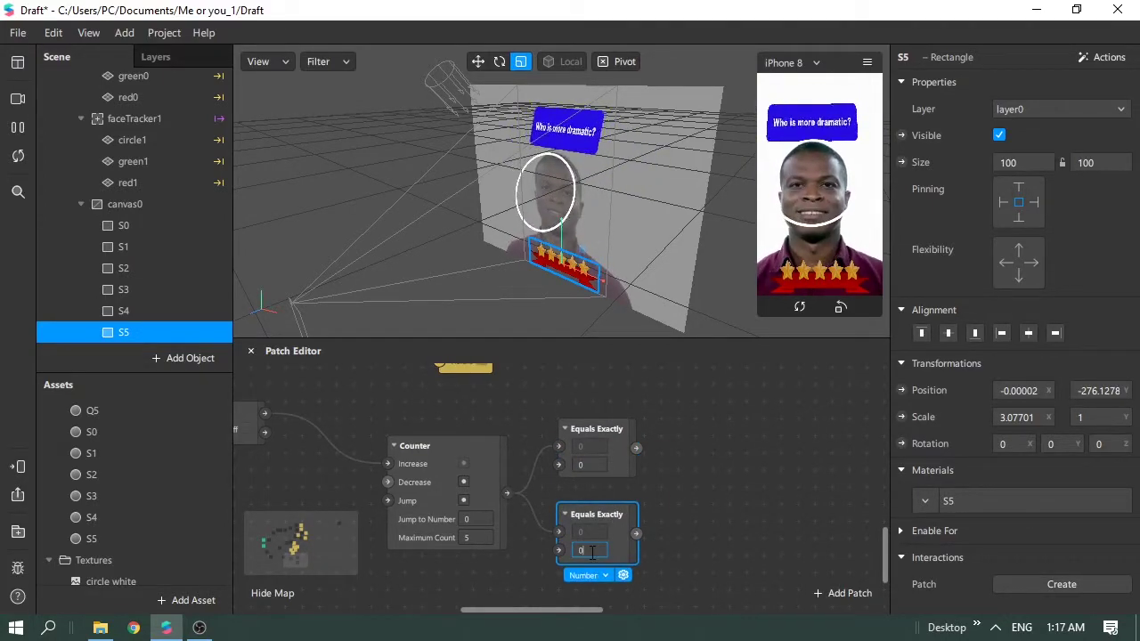
pyautogui.write('1')
pyautogui.click(684, 535)
pyautogui.scroll(-1, 684, 535)
pyautogui.moveTo(619, 503); pyautogui.dragTo(619, 484)
# Step: Paste a third Equals Exactly patch on the Counter output below the others and set its comparison value to 2
pyautogui.click(748, 495)
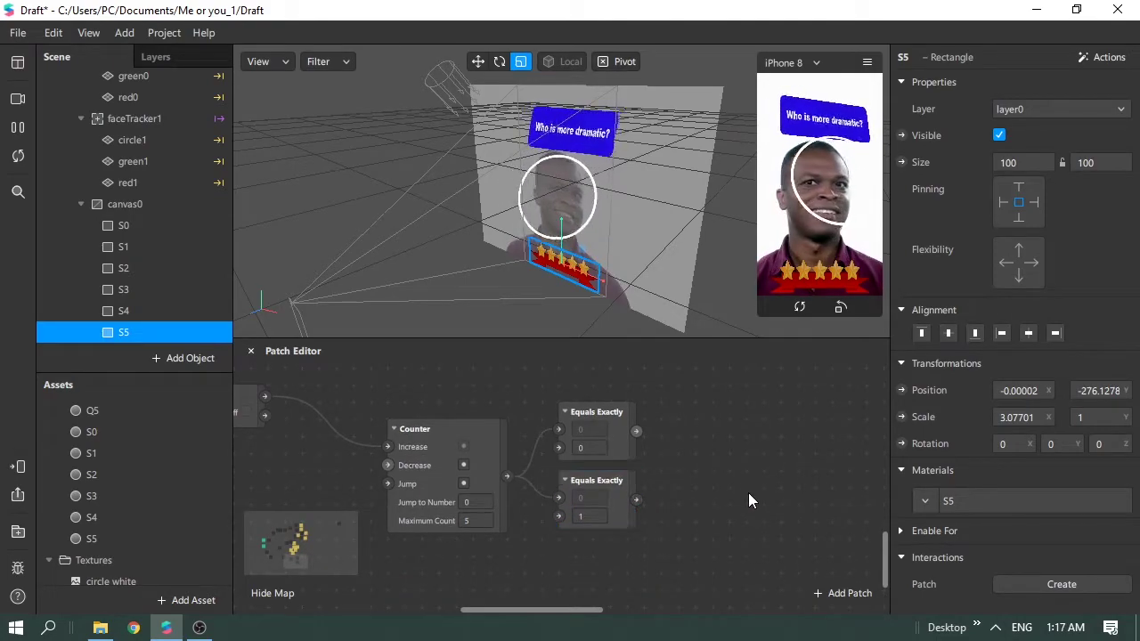
pyautogui.hotkey('ctrl', 'v')
pyautogui.moveTo(642, 524); pyautogui.dragTo(597, 586)
pyautogui.click(598, 601)
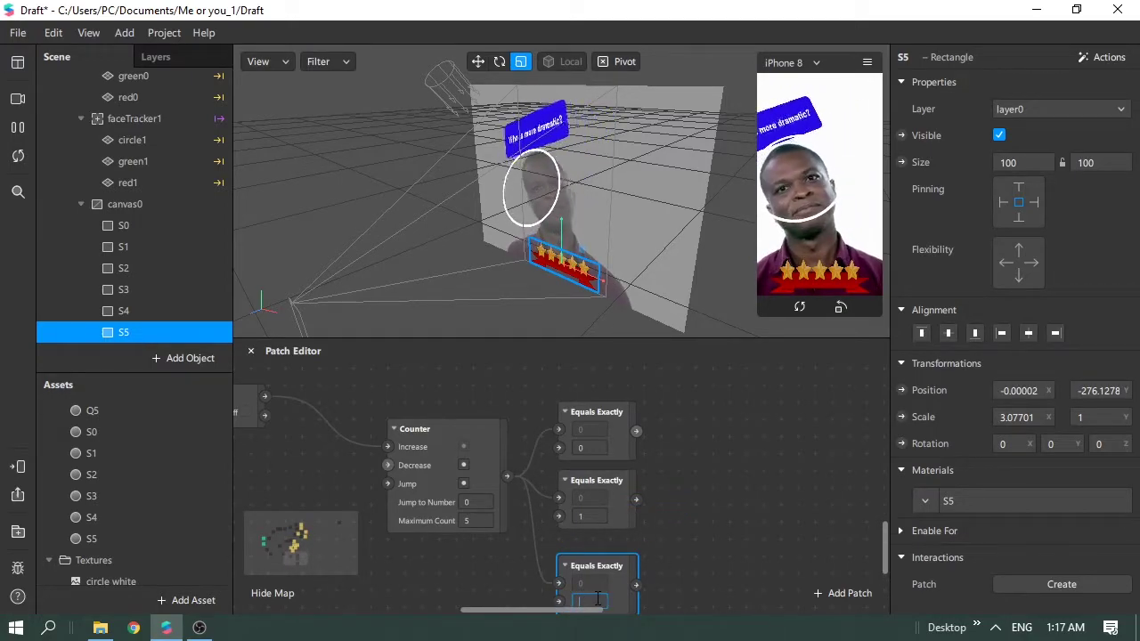
pyautogui.click(644, 549)
pyautogui.scroll(-2, 687, 555)
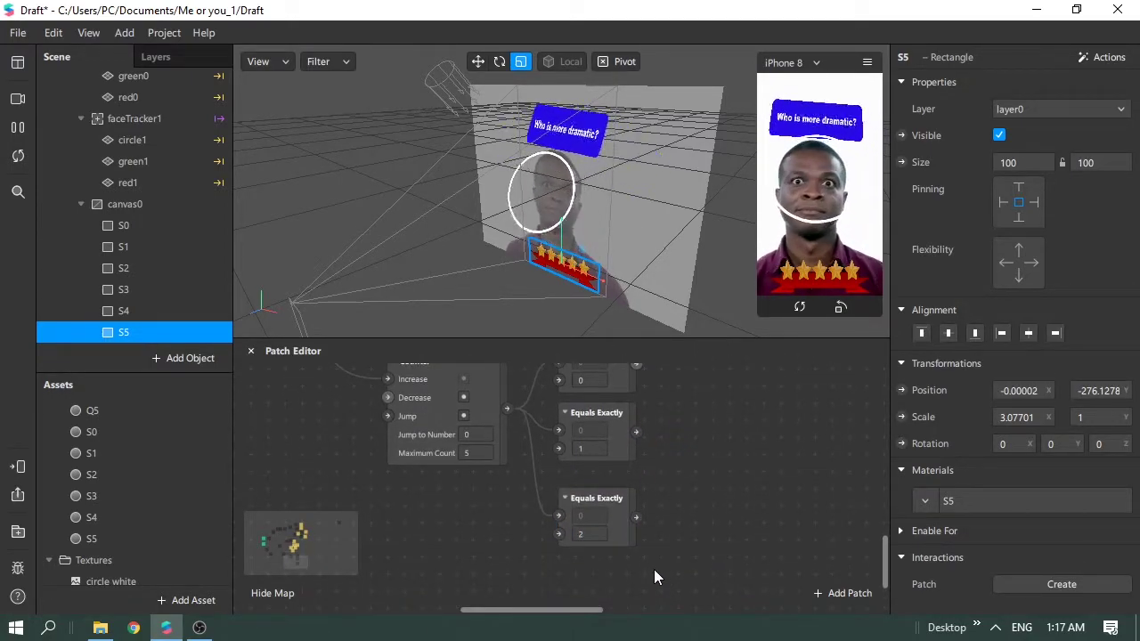
# Step: Paste a fourth Equals Exactly patch on the score Counter, align it below the others and set its comparison value to 3
pyautogui.hotkey('ctrl', 'v')
pyautogui.moveTo(608, 531); pyautogui.dragTo(596, 570)
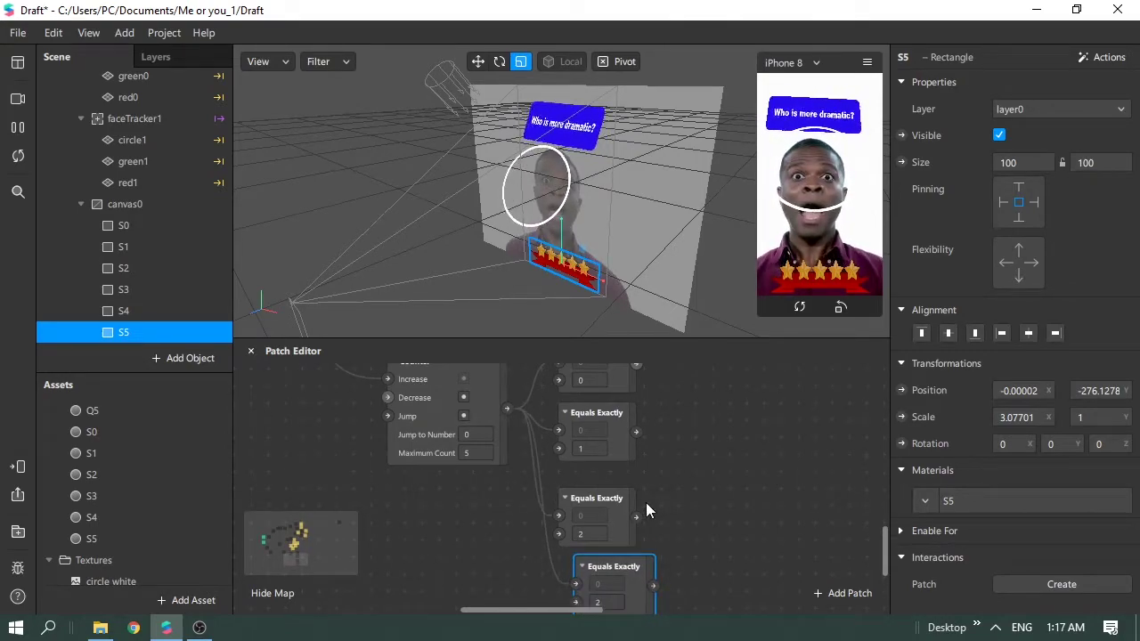
pyautogui.scroll(-1, 645, 502)
pyautogui.click(609, 585)
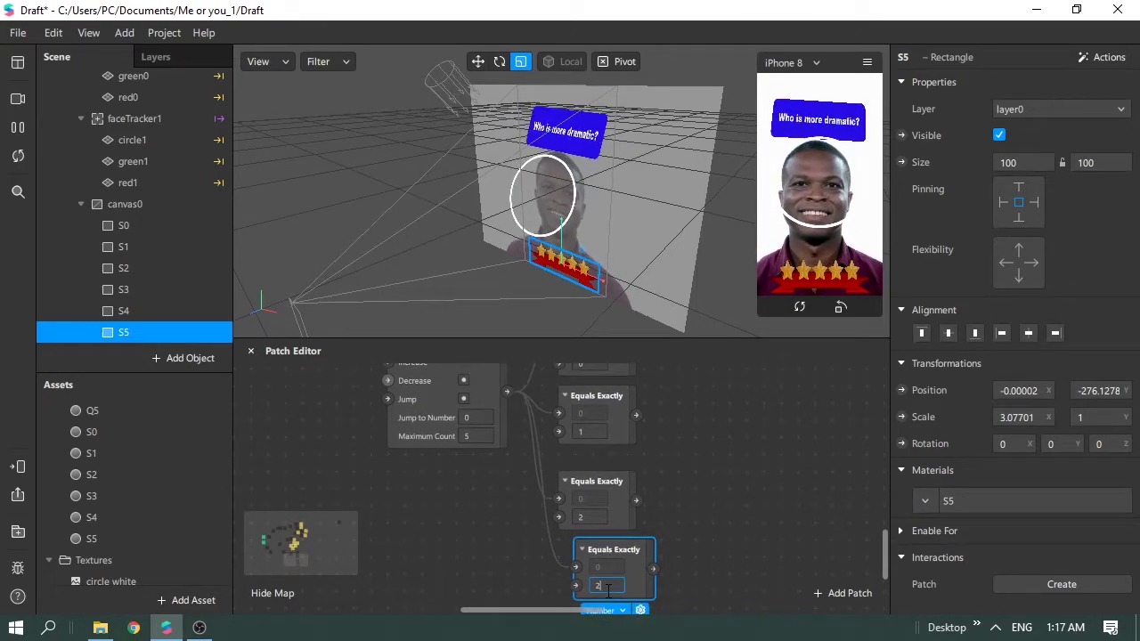
pyautogui.moveTo(623, 550); pyautogui.dragTo(589, 568)
# Step: Paste a fifth Equals Exactly patch below the one for 3 and set its comparison value to 4
pyautogui.rightClick(691, 530)
pyautogui.press('Escape')
pyautogui.hotkey('ctrl', 'v')
pyautogui.scroll(-3, 695, 491)
pyautogui.moveTo(631, 522); pyautogui.dragTo(583, 561)
pyautogui.click(588, 586)
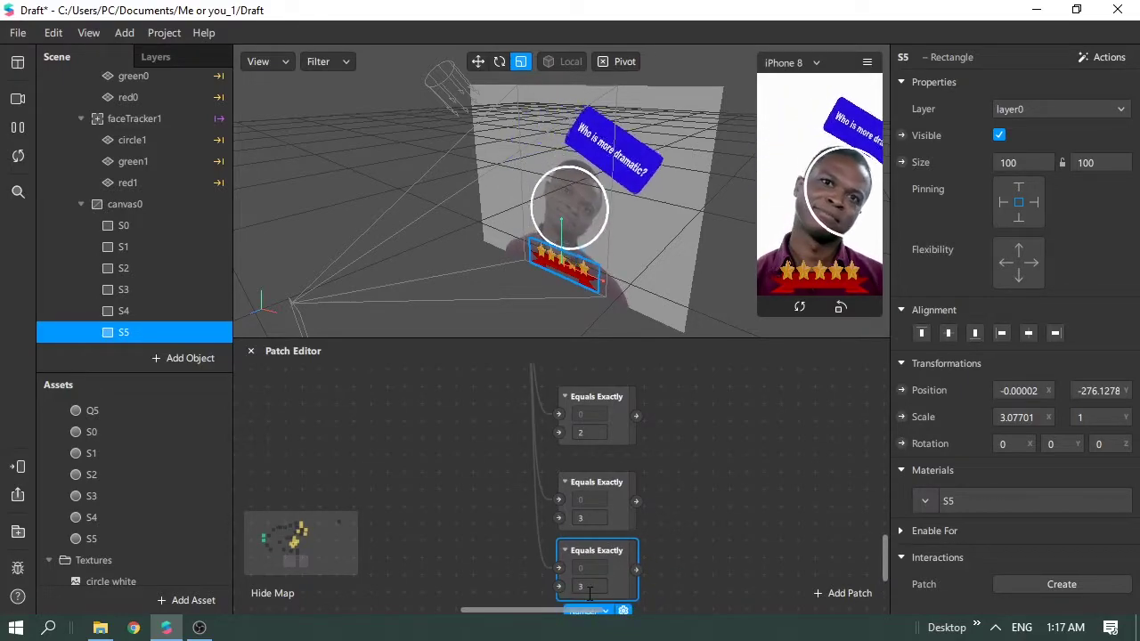
pyautogui.press('Return')
# Step: Paste a sixth Equals Exactly patch at the end of the column and set its comparison value to 5
pyautogui.hotkey('ctrl', 'c')
pyautogui.hotkey('ctrl', 'v')
pyautogui.scroll(-2, 601, 532)
pyautogui.moveTo(644, 524); pyautogui.dragTo(598, 569)
pyautogui.click(598, 599)
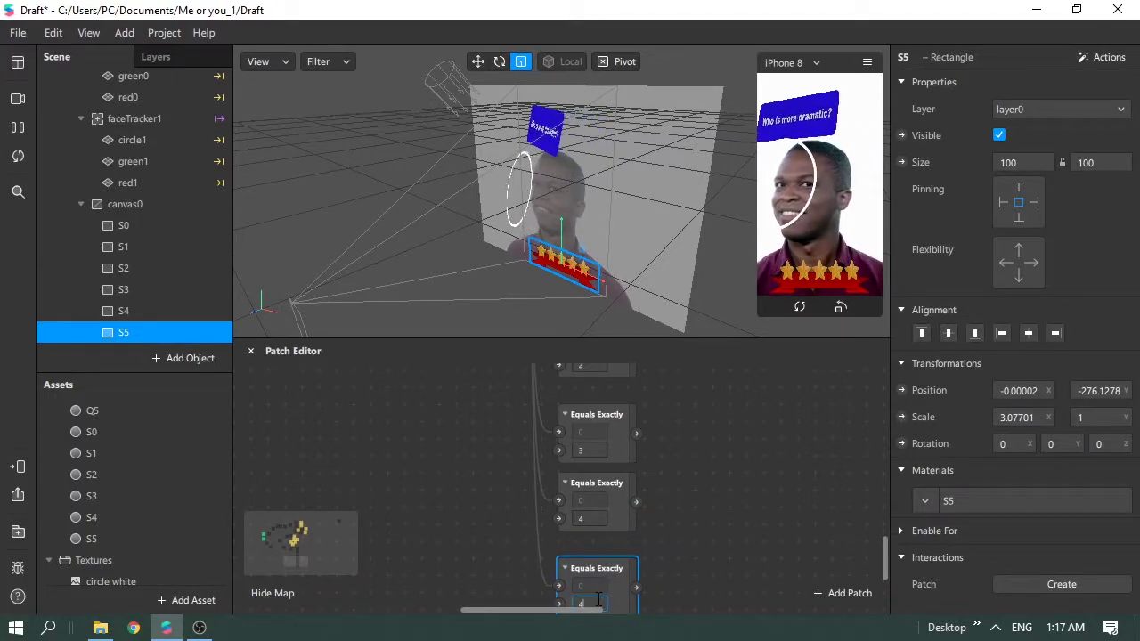
pyautogui.click(740, 514)
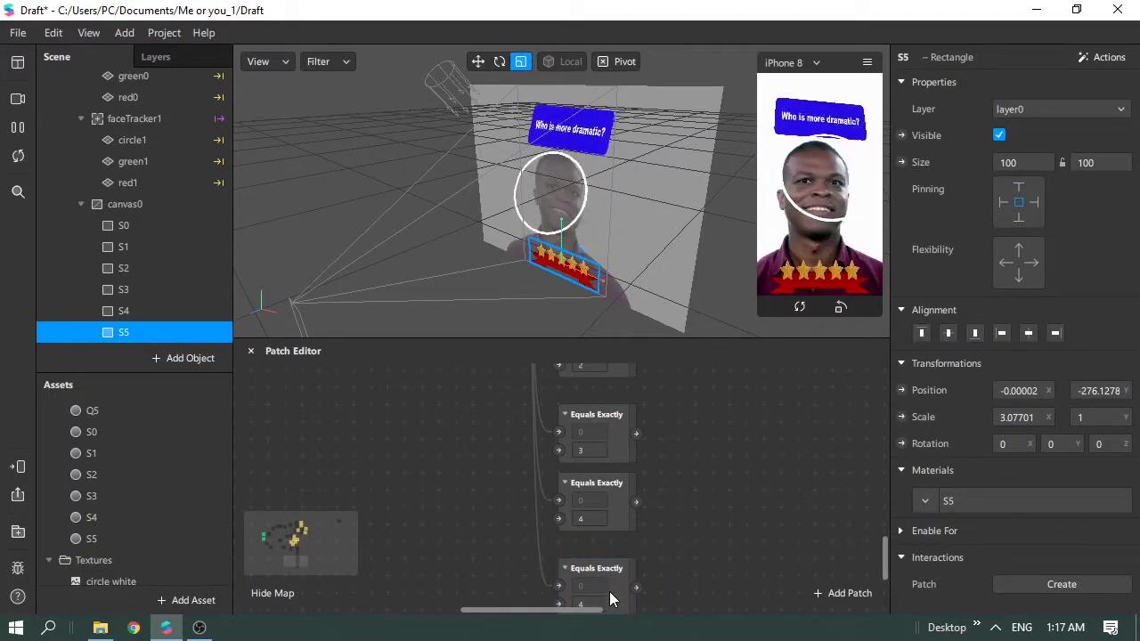
pyautogui.press('Return')
# Step: Create a Visible patch for the S0 rectangle and connect the Equals Exactly output for 0 to it
pyautogui.scroll(3, 708, 500)
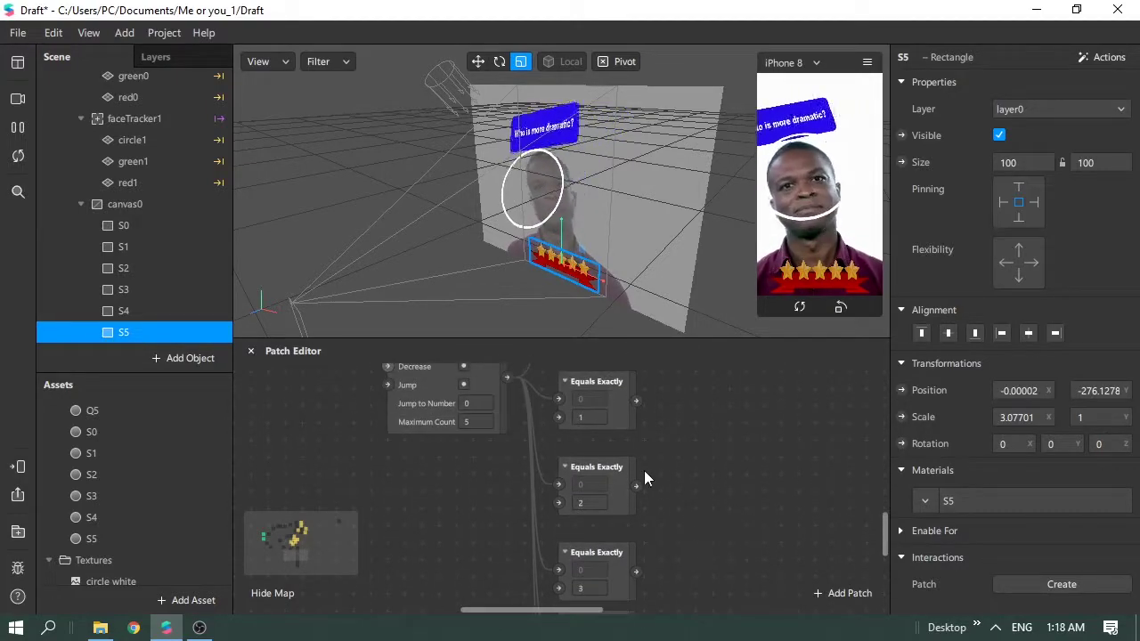
pyautogui.scroll(3, 695, 490)
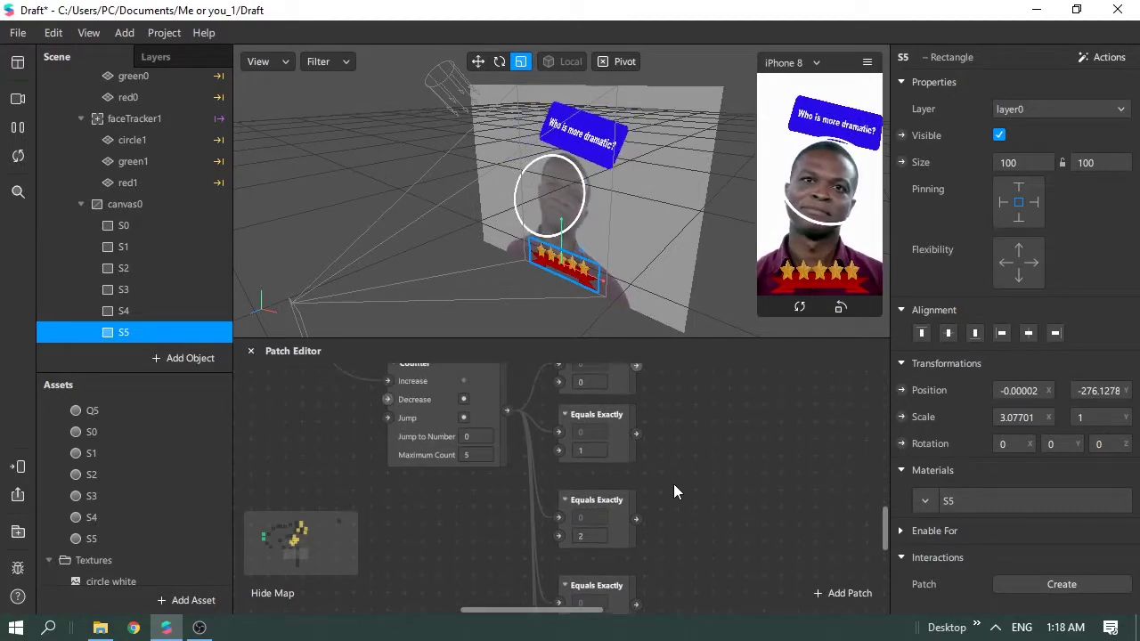
pyautogui.click(139, 228)
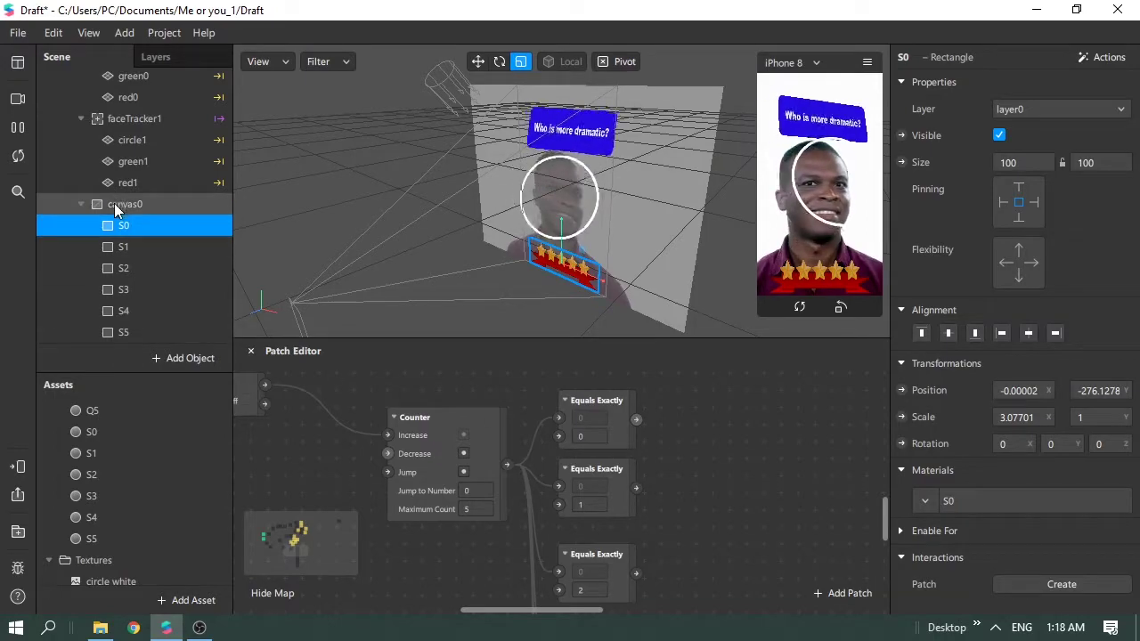
pyautogui.moveTo(901, 135); pyautogui.dragTo(723, 399)
pyautogui.moveTo(637, 420); pyautogui.dragTo(697, 418)
# Step: Create Visible patches for S1 and S3 and connect them to the Equals Exactly patches for 1 and 2
pyautogui.click(142, 246)
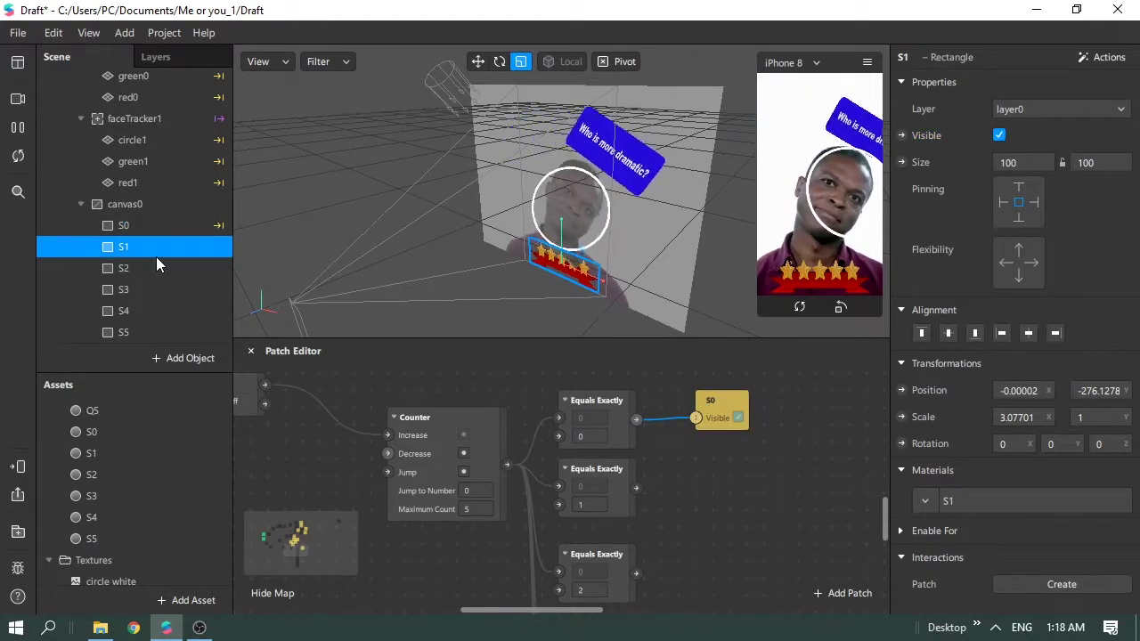
pyautogui.moveTo(901, 135); pyautogui.dragTo(737, 554)
pyautogui.click(163, 272)
pyautogui.click(124, 289)
pyautogui.moveTo(636, 572); pyautogui.dragTo(713, 572)
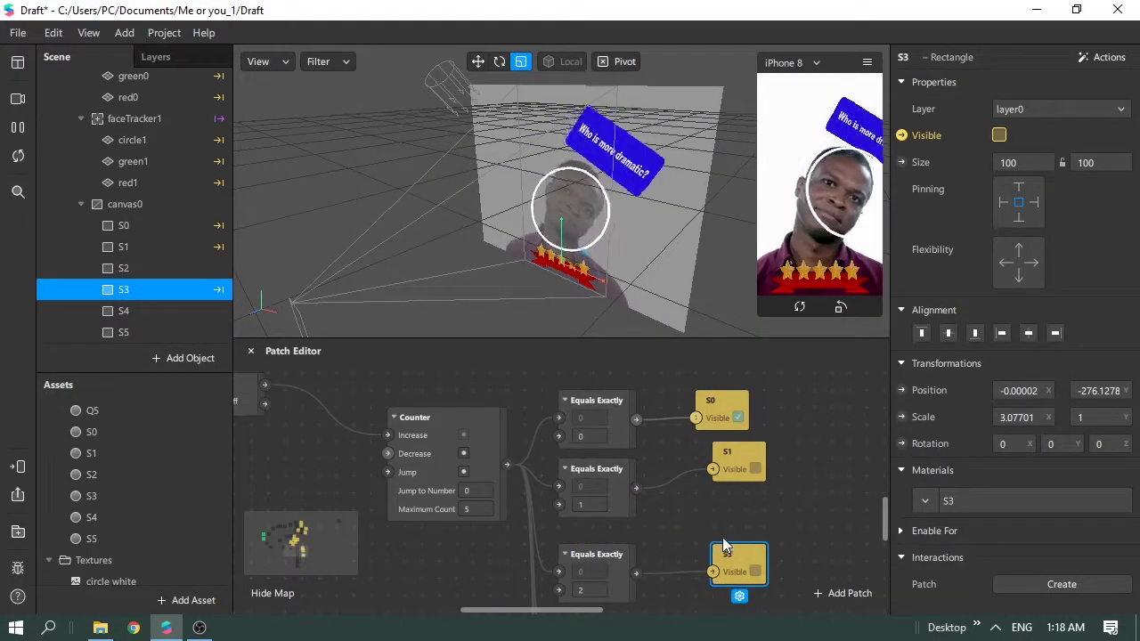
# Step: Complete the Visible patches for S2 to S5, driving each from the Equals Exactly patch for 2, 3, 4 and 5 respectively
pyautogui.scroll(-2, 721, 539)
pyautogui.click(124, 311)
pyautogui.moveTo(901, 135); pyautogui.dragTo(738, 554)
pyautogui.moveTo(636, 568); pyautogui.dragTo(713, 567)
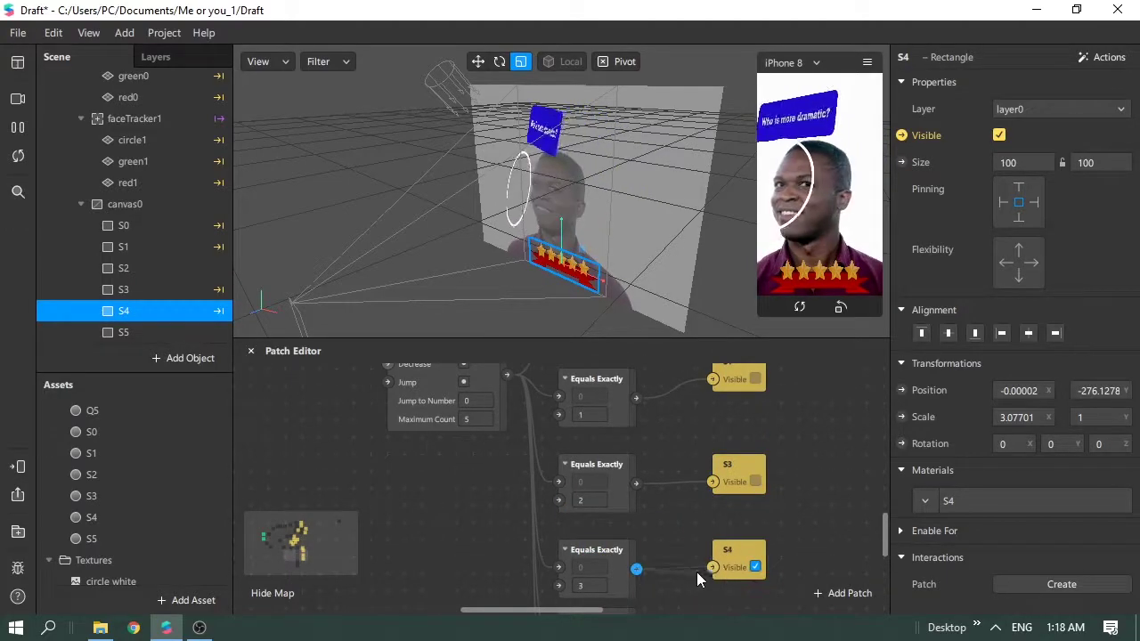
pyautogui.scroll(-2, 732, 539)
pyautogui.click(124, 332)
pyautogui.moveTo(901, 135); pyautogui.dragTo(737, 548)
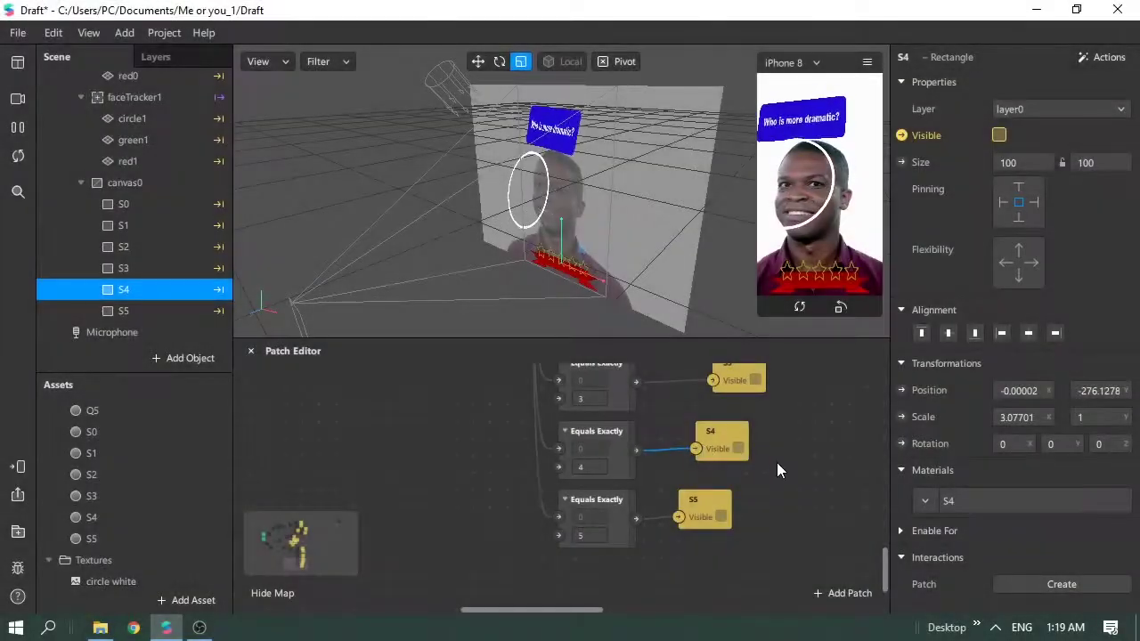
# Step: Reposition the S1 Visible patch level with the Equals Exactly patch for 1
pyautogui.scroll(1, 779, 465)
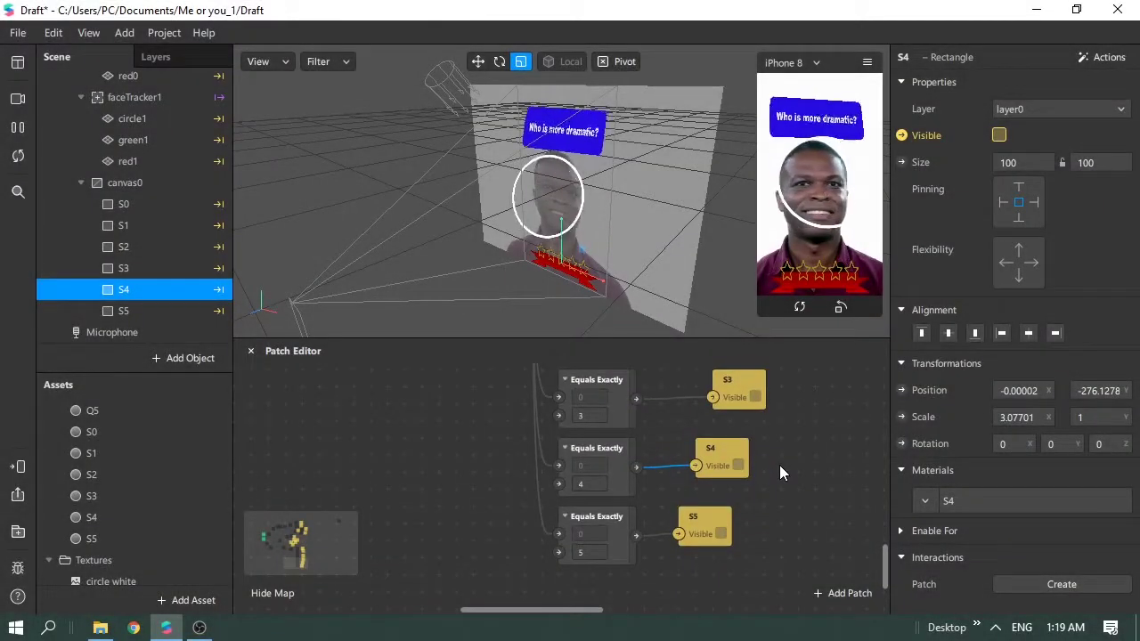
pyautogui.scroll(2, 788, 520)
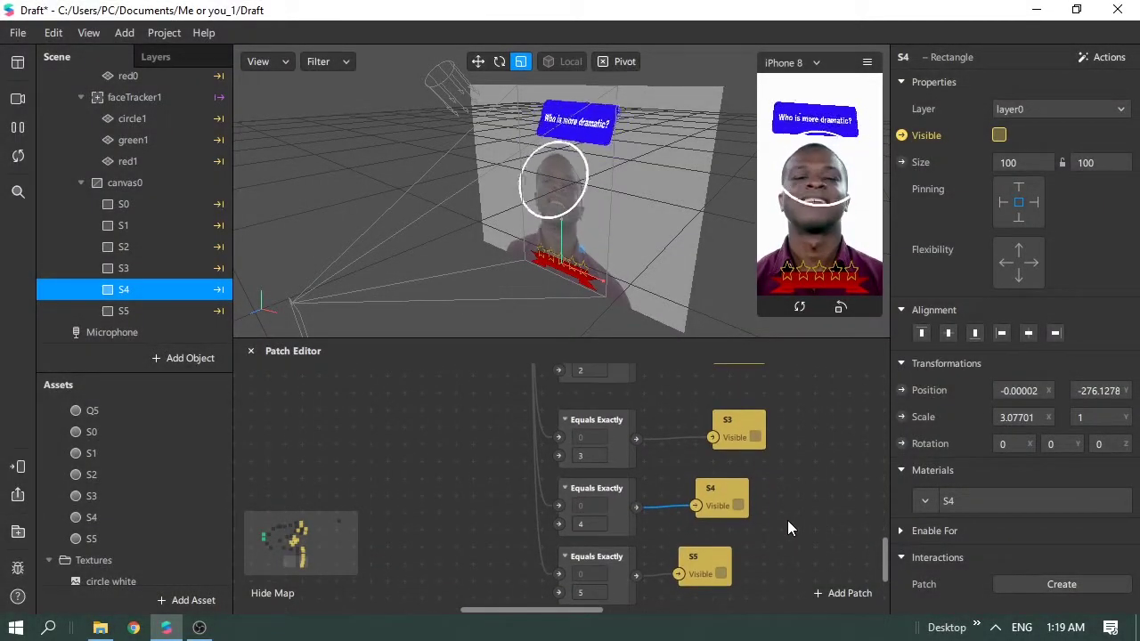
pyautogui.scroll(4, 787, 520)
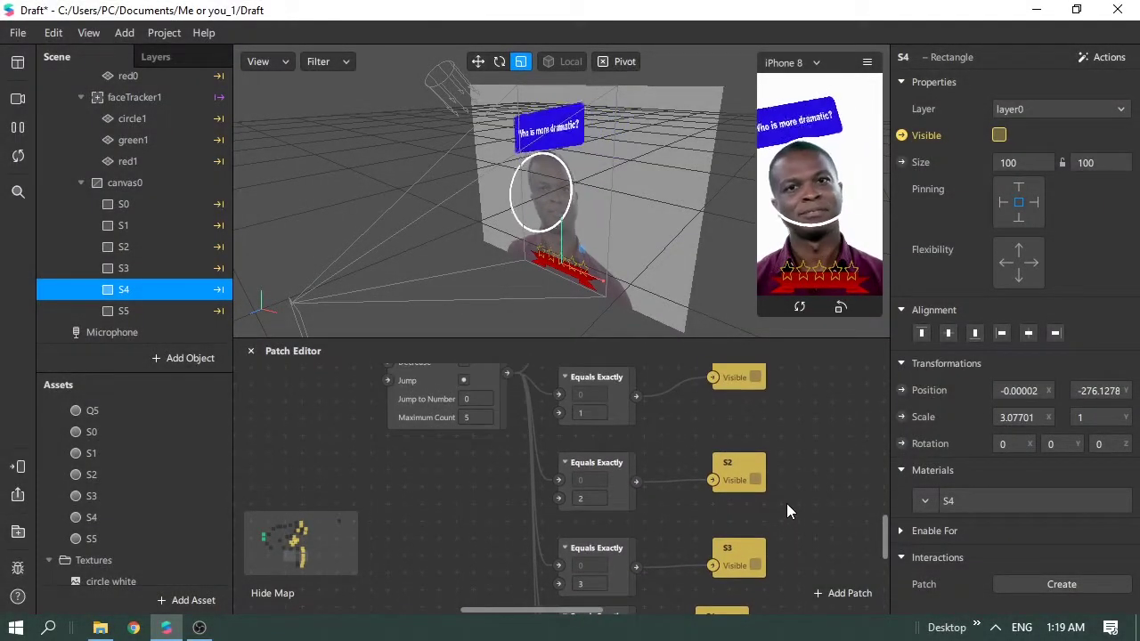
pyautogui.scroll(3, 787, 504)
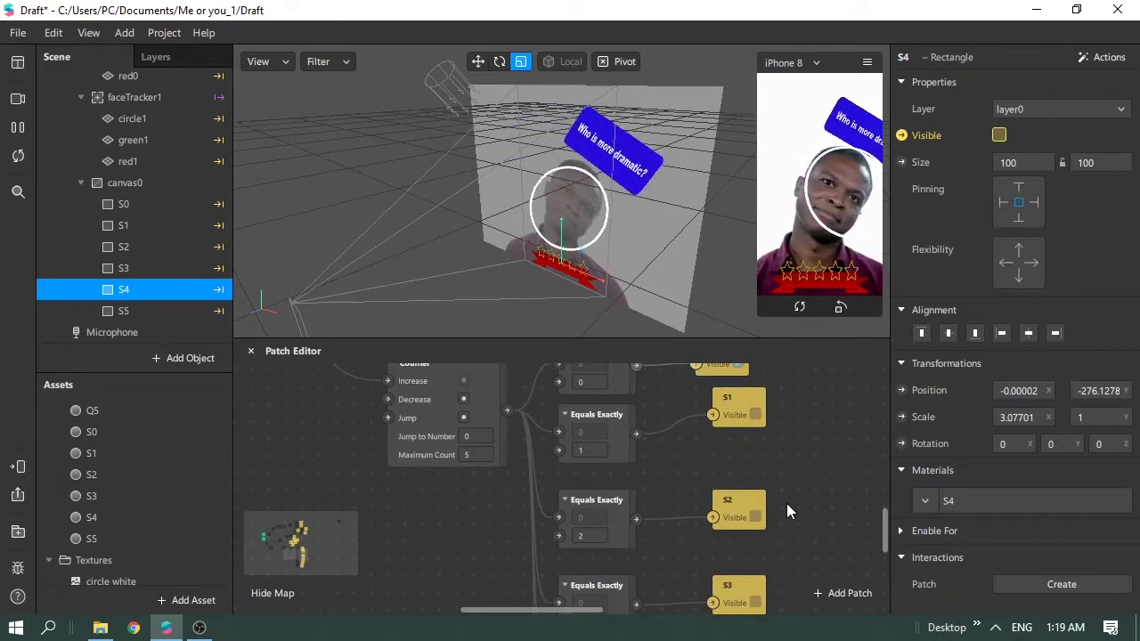
pyautogui.moveTo(732, 457); pyautogui.dragTo(723, 495)
# Step: Review the score connections, the question Counter chain and the canvas0 object holding the score images
pyautogui.scroll(-10, 732, 461)
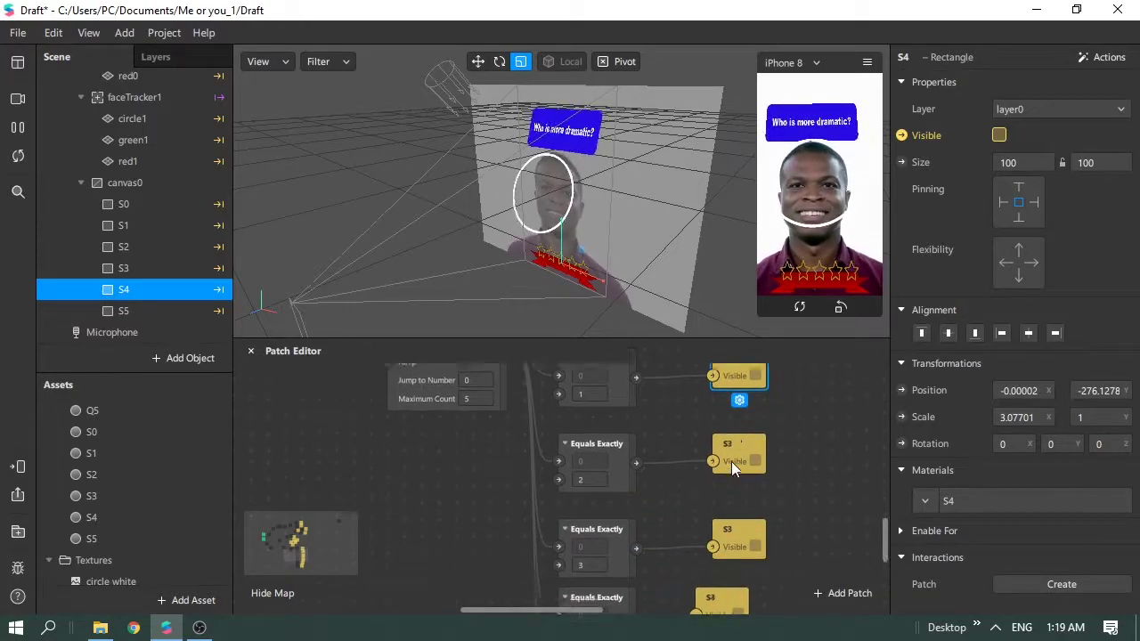
pyautogui.scroll(4, 705, 472)
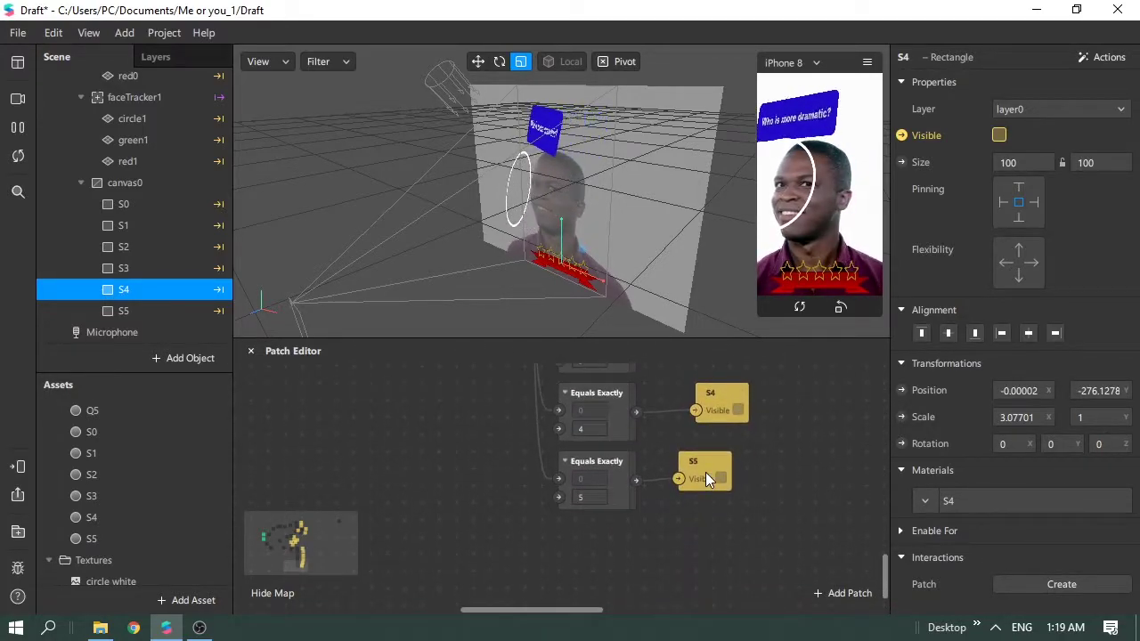
pyautogui.scroll(11, 705, 472)
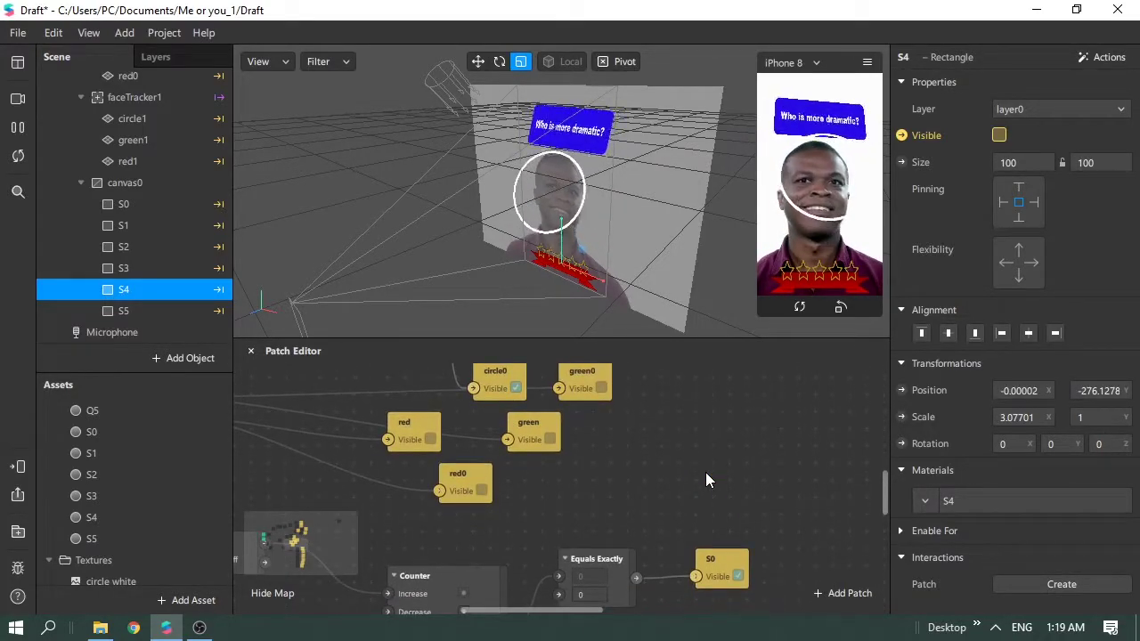
pyautogui.scroll(-2, 705, 479)
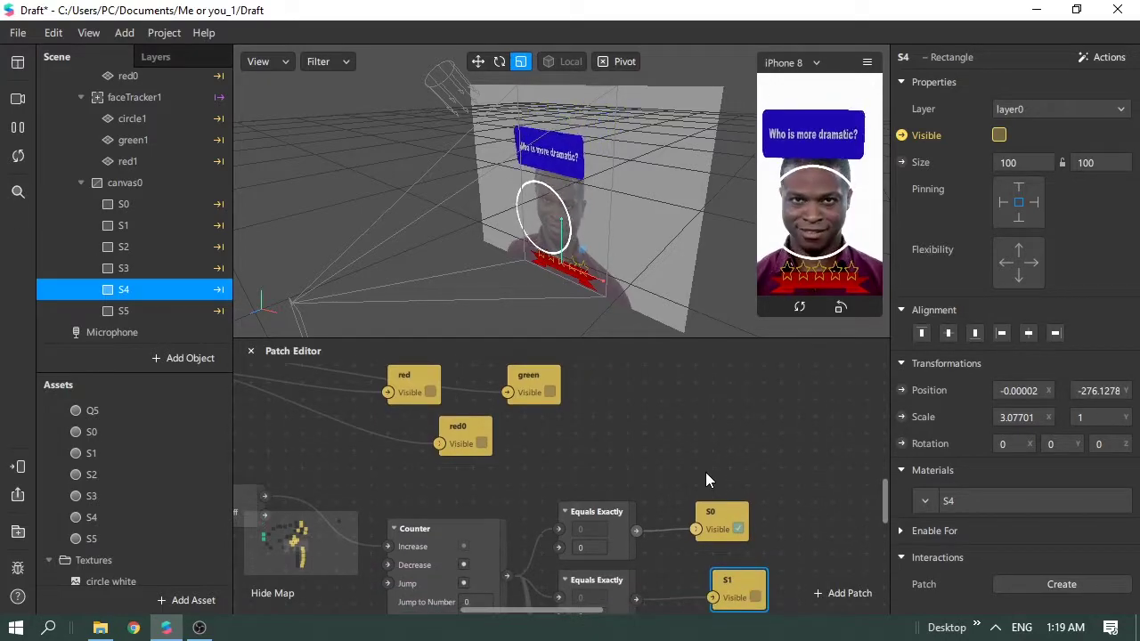
pyautogui.scroll(1, 705, 480)
pyautogui.scroll(-1, 706, 479)
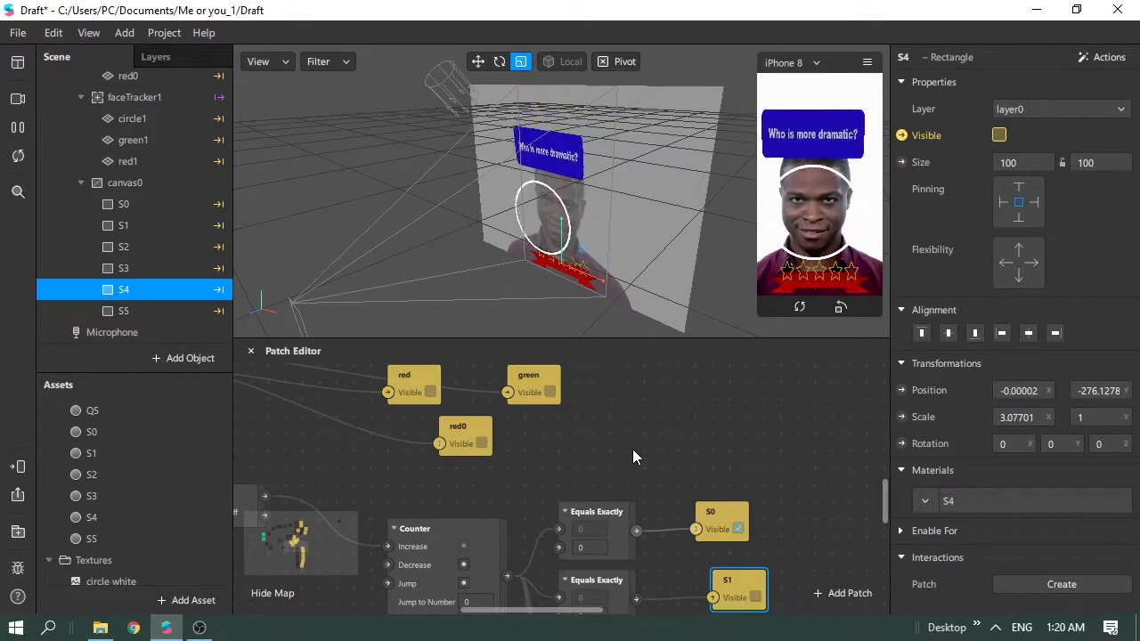
pyautogui.scroll(1, 612, 468)
pyautogui.scroll(2, 611, 460)
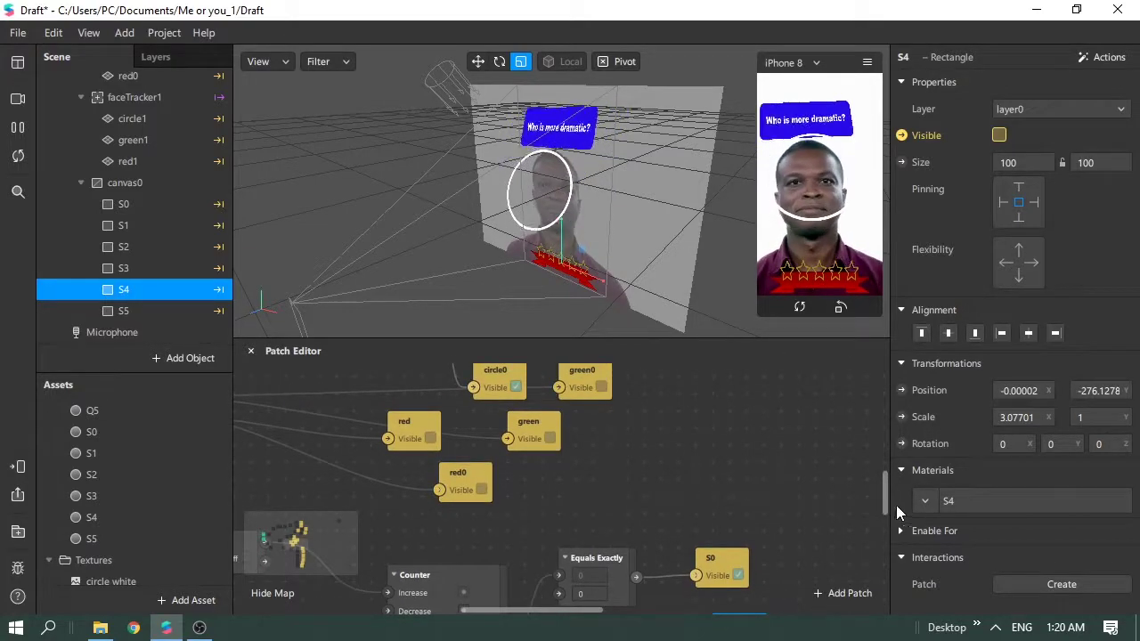
pyautogui.moveTo(887, 501); pyautogui.dragTo(883, 414)
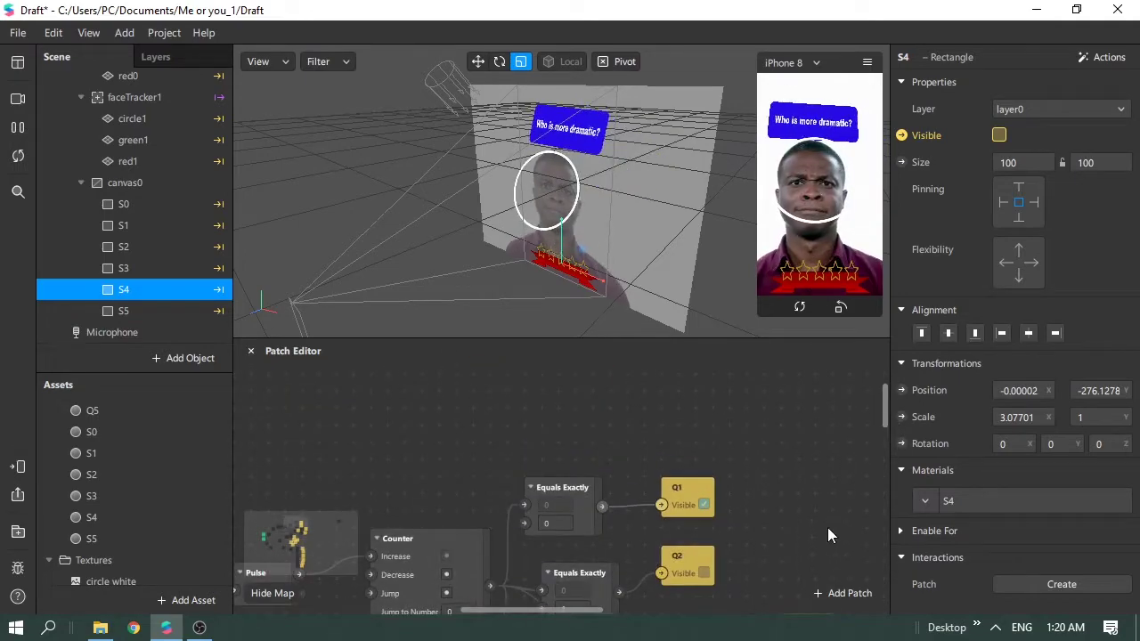
pyautogui.moveTo(537, 612); pyautogui.dragTo(499, 612)
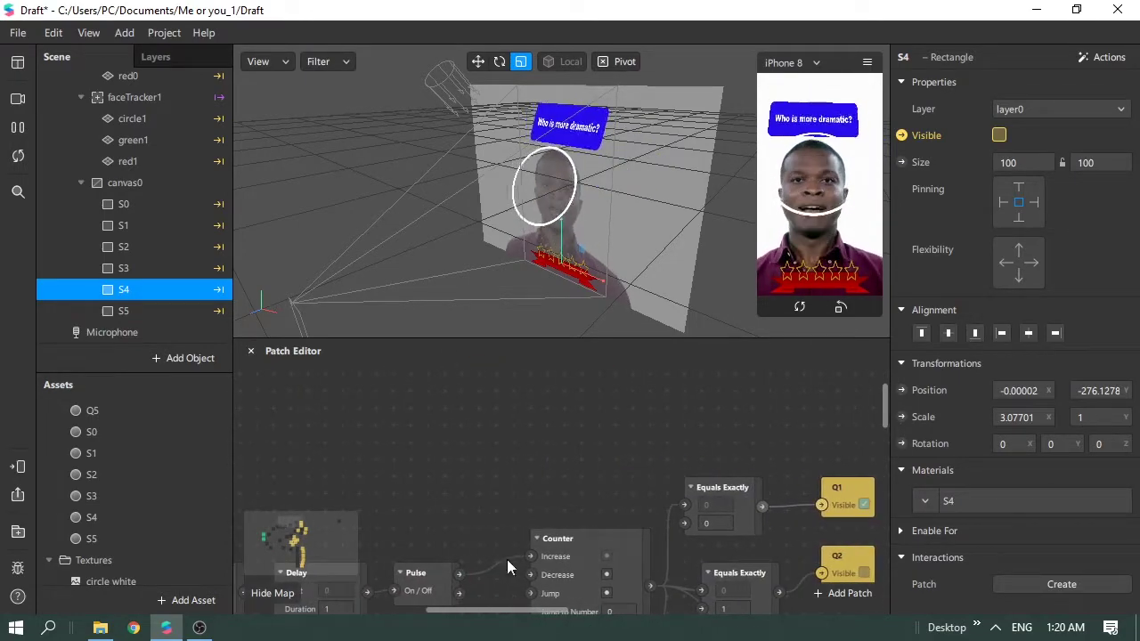
pyautogui.scroll(-4, 524, 522)
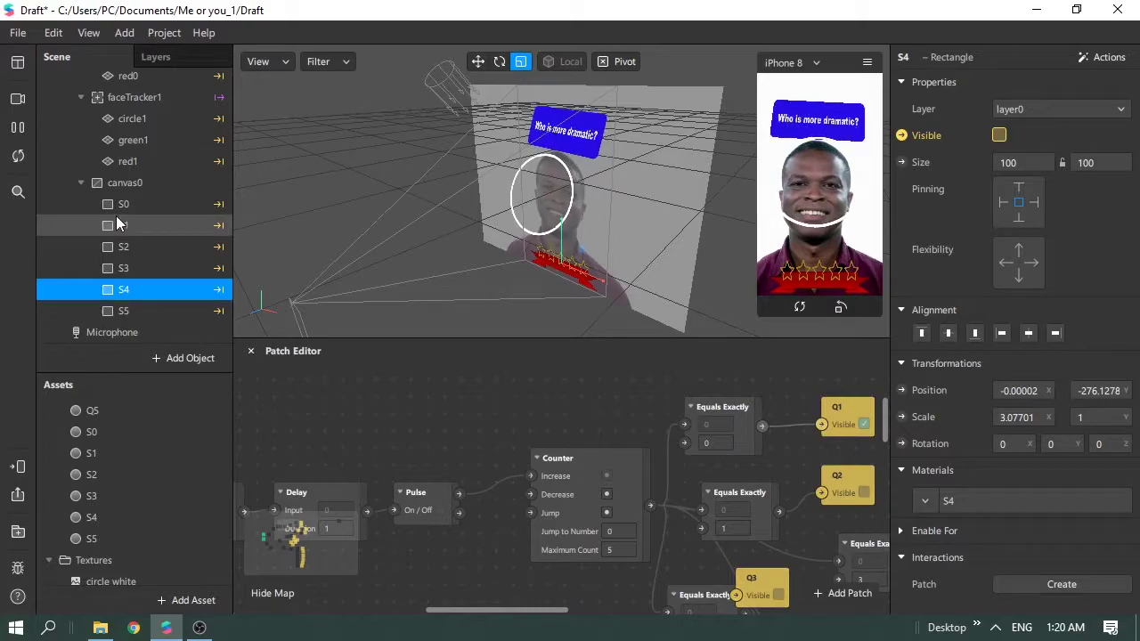
pyautogui.click(142, 183)
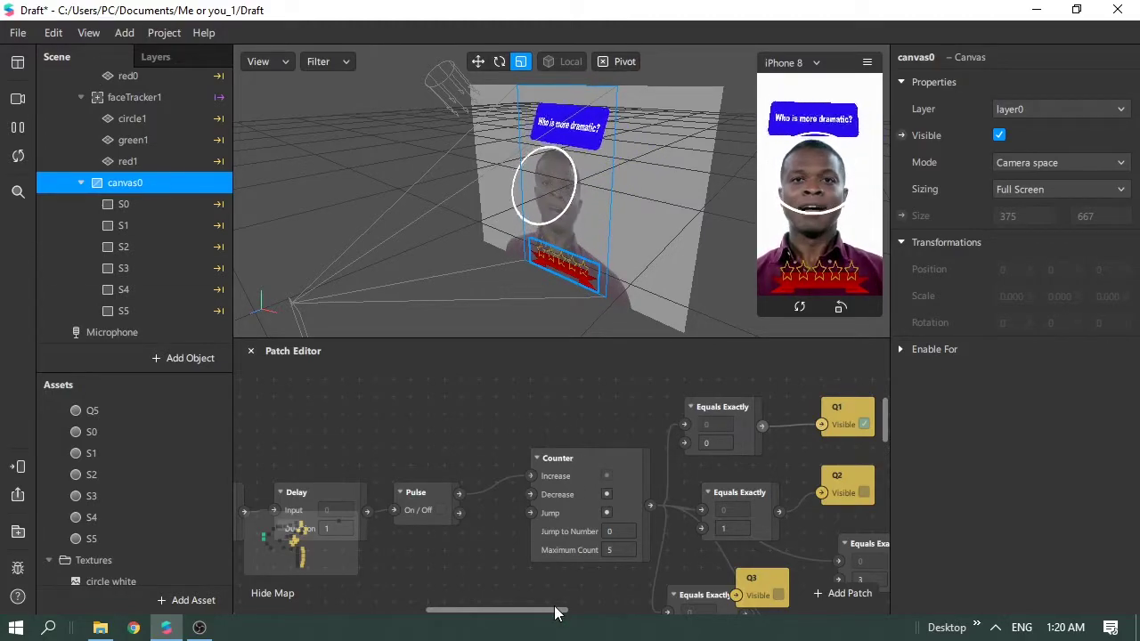
# Step: Add another Equals Exactly patch above the question Counter's existing comparison patches
pyautogui.moveTo(556, 613); pyautogui.dragTo(575, 619)
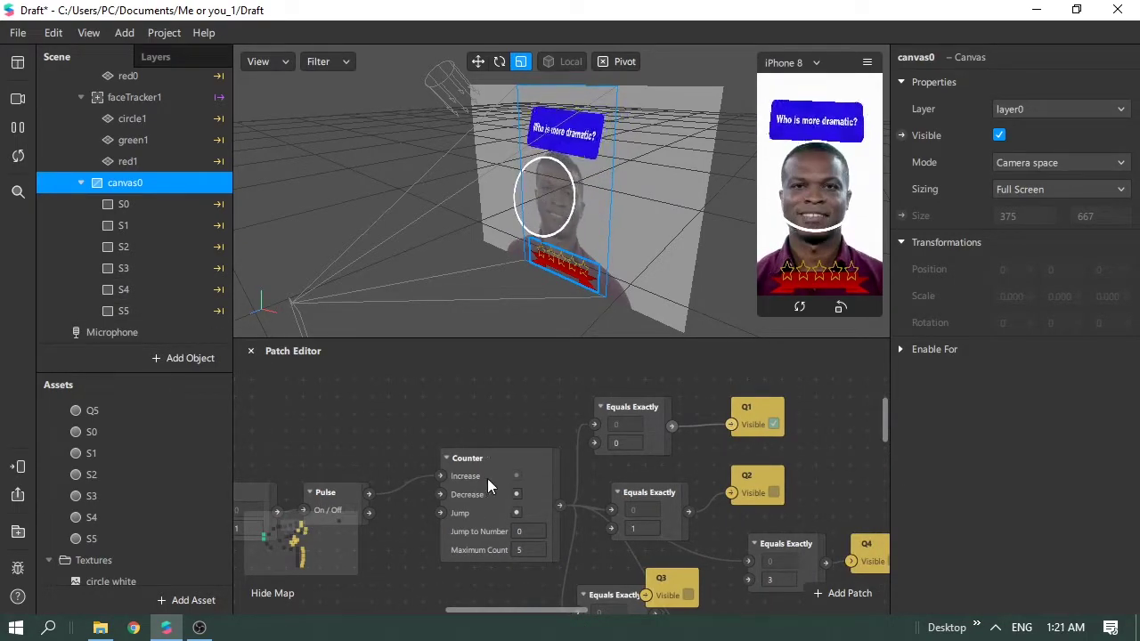
pyautogui.scroll(1, 725, 564)
pyautogui.doubleClick(550, 395)
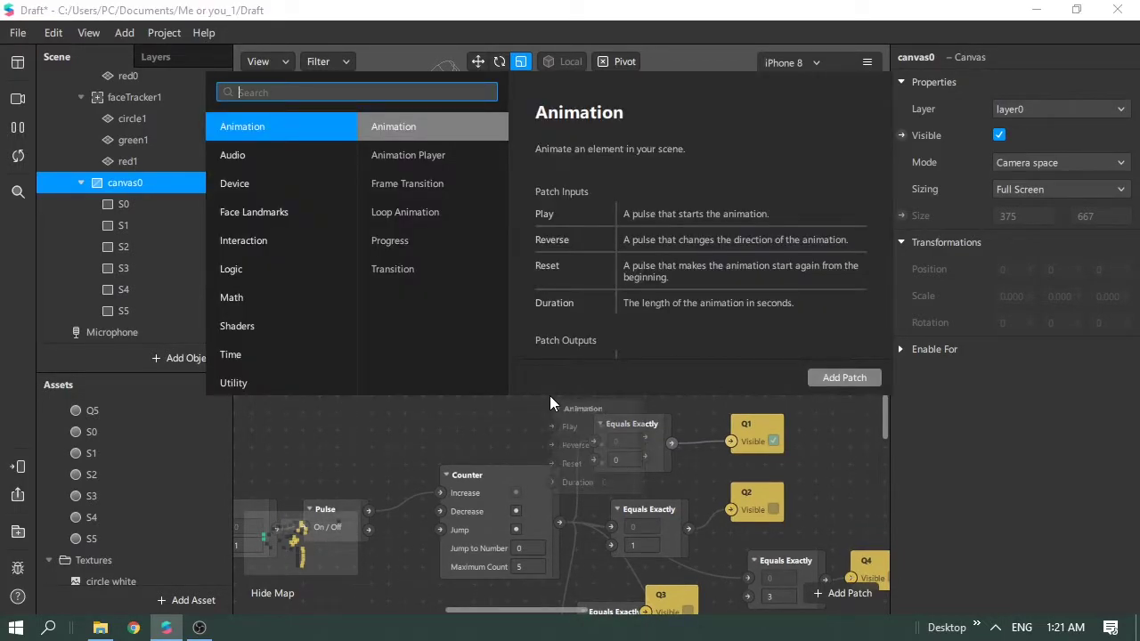
pyautogui.write('EQ')
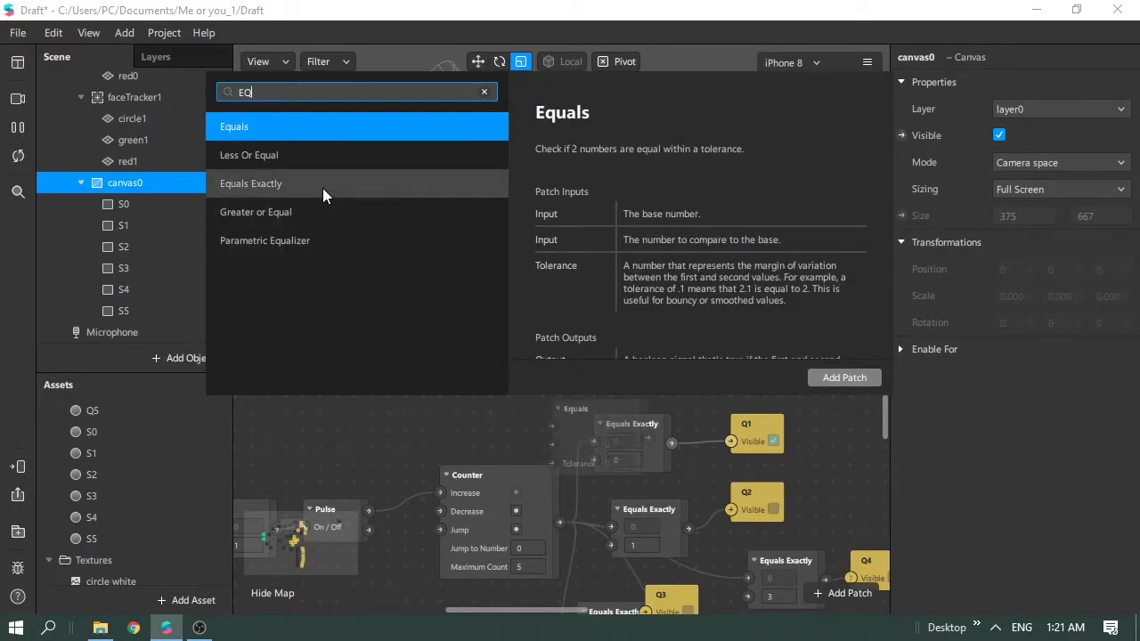
pyautogui.click(323, 186)
pyautogui.moveTo(585, 404); pyautogui.dragTo(578, 358)
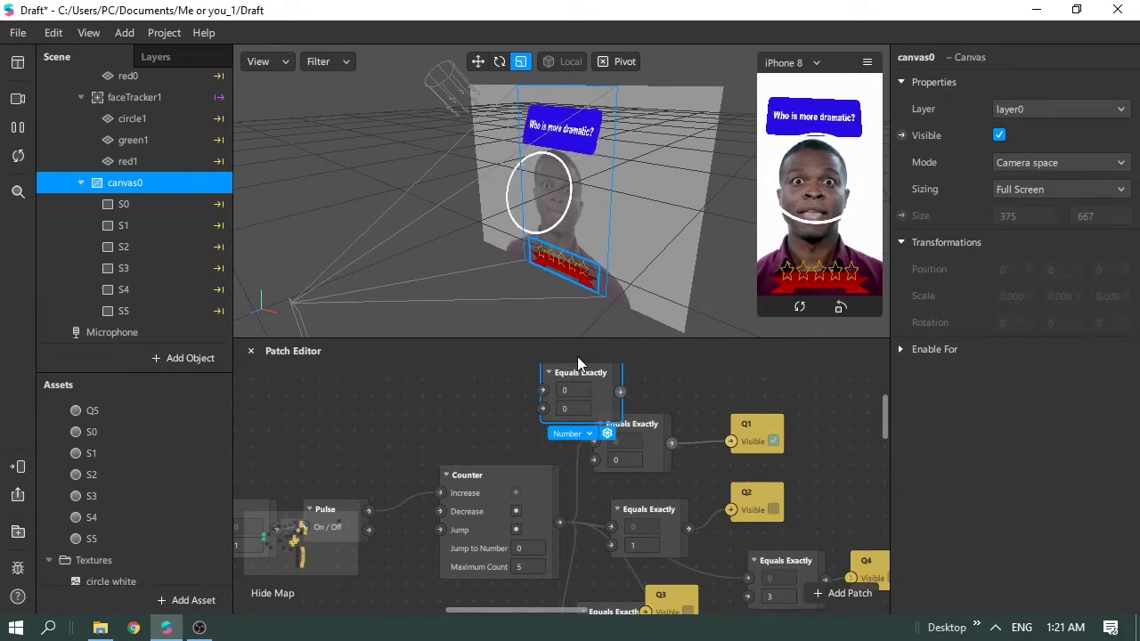
# Step: Connect the question Counter output to the new Equals Exactly patch, set its comparison value to 5 and move it clear of the others
pyautogui.moveTo(559, 522); pyautogui.dragTo(542, 391)
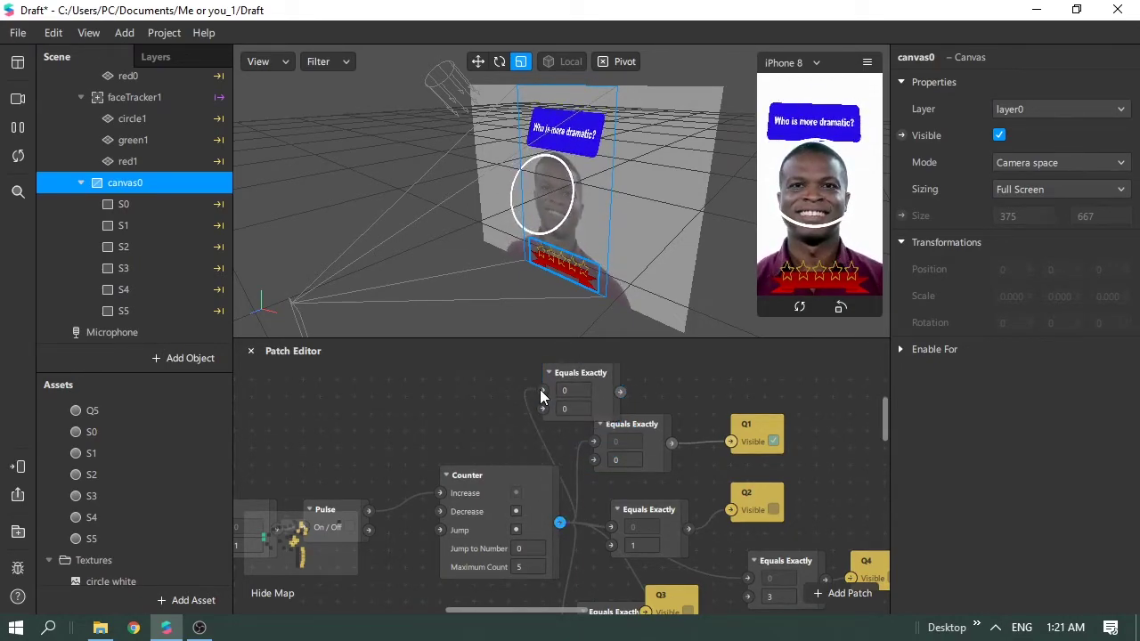
pyautogui.click(575, 408)
pyautogui.write('5')
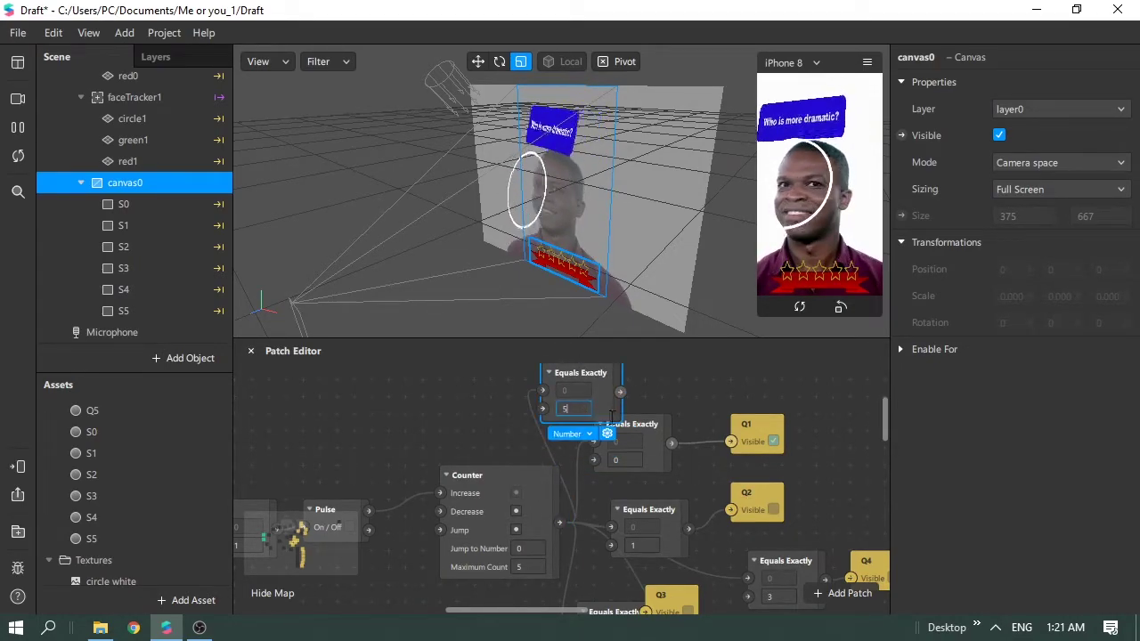
pyautogui.scroll(2, 681, 393)
pyautogui.moveTo(607, 433); pyautogui.dragTo(623, 401)
# Step: Add a Switch patch and place it beside the new Equals Exactly patch, above the Q1 Visible patch
pyautogui.doubleClick(699, 427)
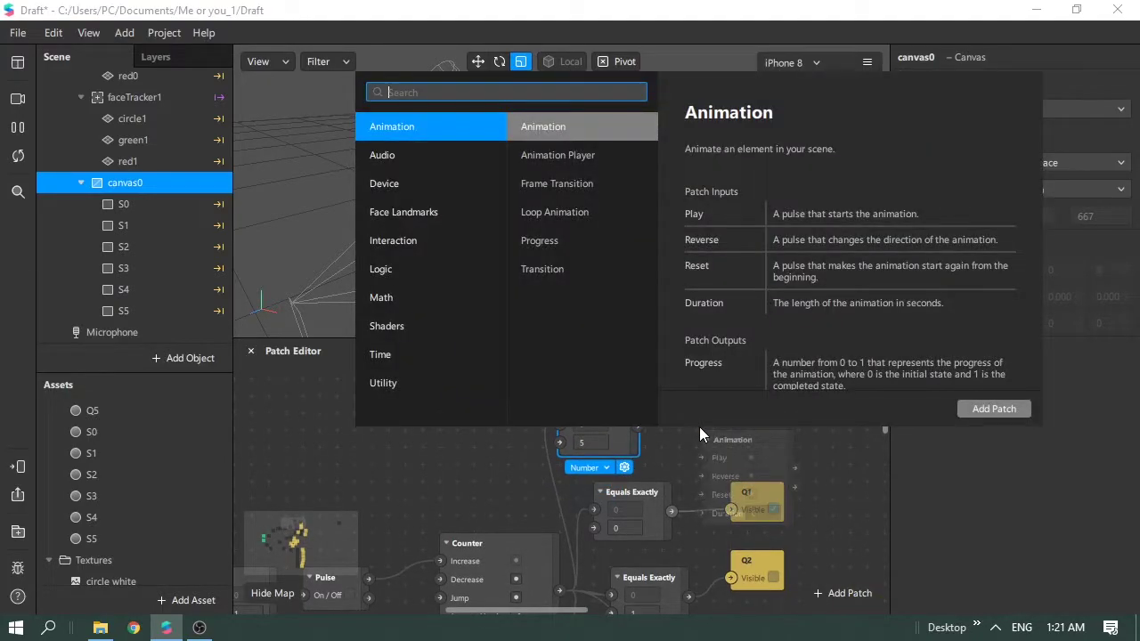
pyautogui.write('swi')
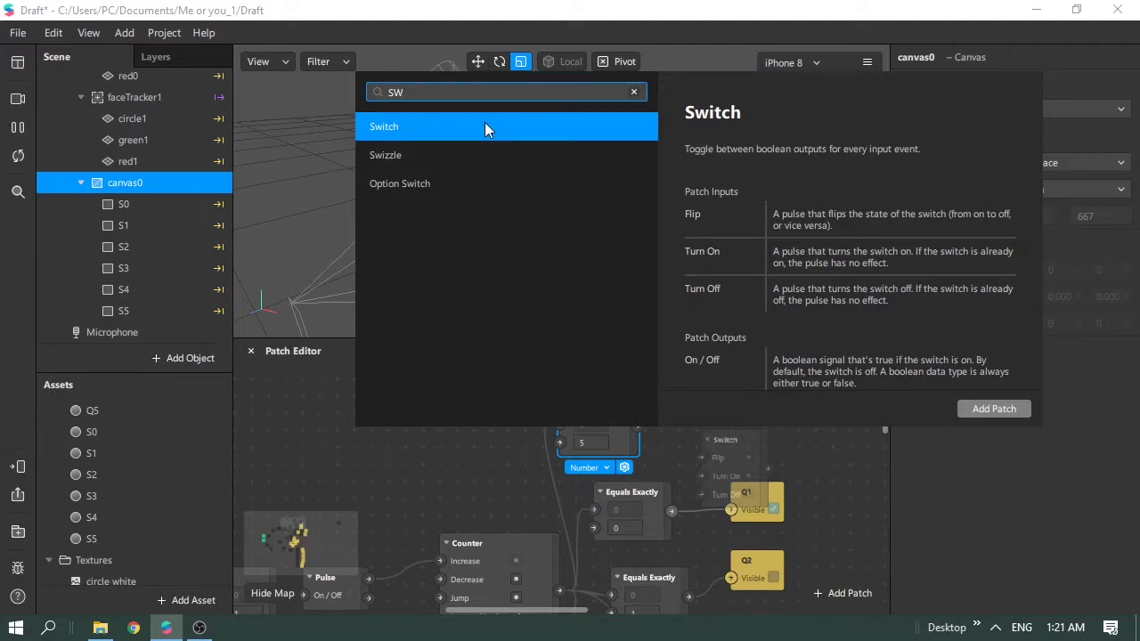
pyautogui.doubleClick(485, 125)
pyautogui.moveTo(722, 438); pyautogui.dragTo(723, 404)
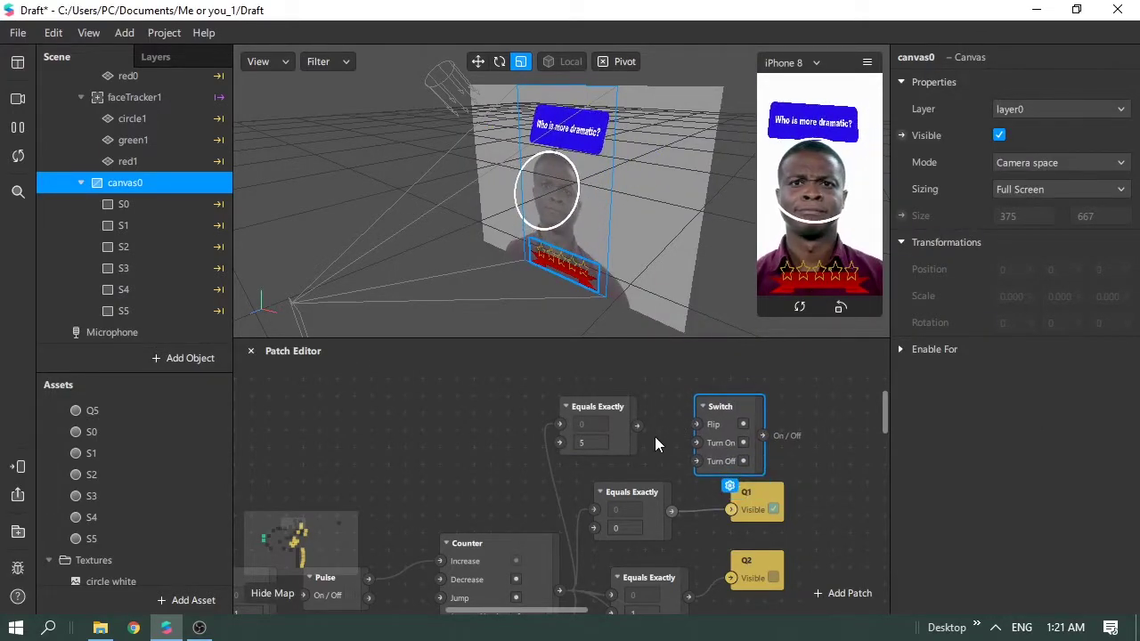
# Step: Connect the Equals Exactly 5 patch through a Pulse to the Switch's Turn On input and space the three patches apart
pyautogui.moveTo(638, 427); pyautogui.dragTo(699, 438)
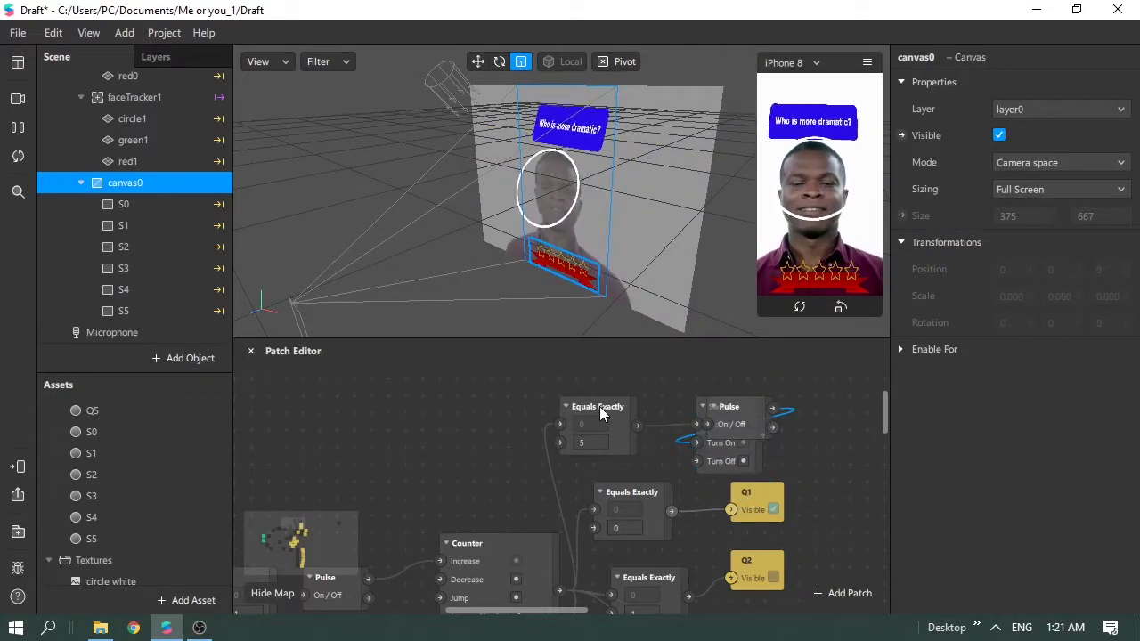
pyautogui.moveTo(600, 409); pyautogui.dragTo(528, 408)
pyautogui.moveTo(726, 415); pyautogui.dragTo(738, 390)
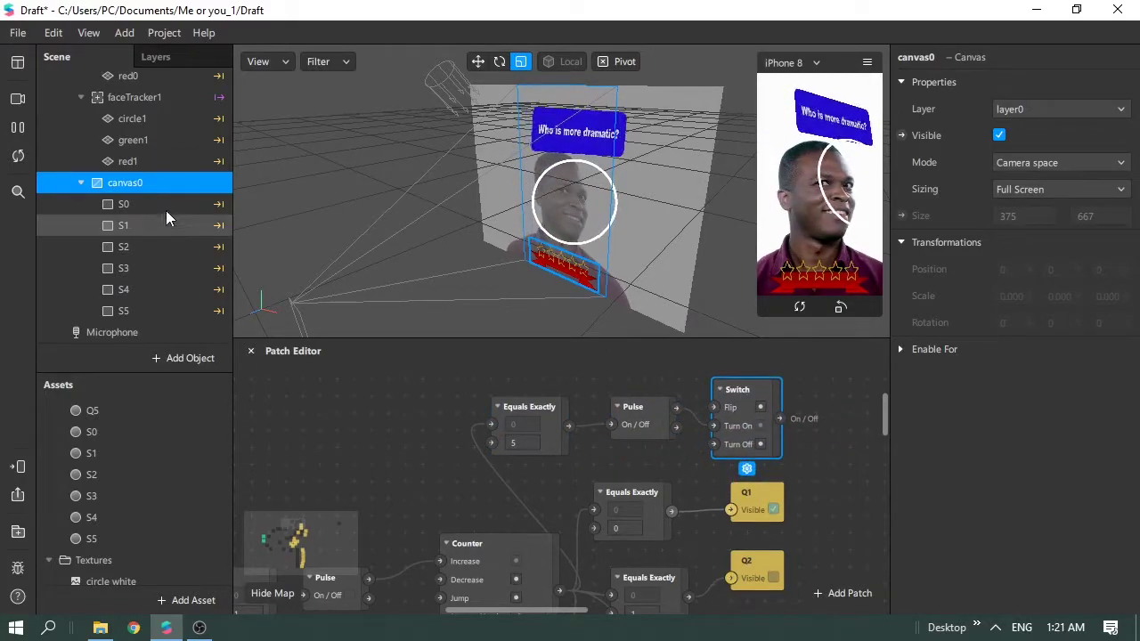
# Step: Create a Visible patch for canvas0, place it beside the Switch, and connect the Switch output to it
pyautogui.click(902, 136)
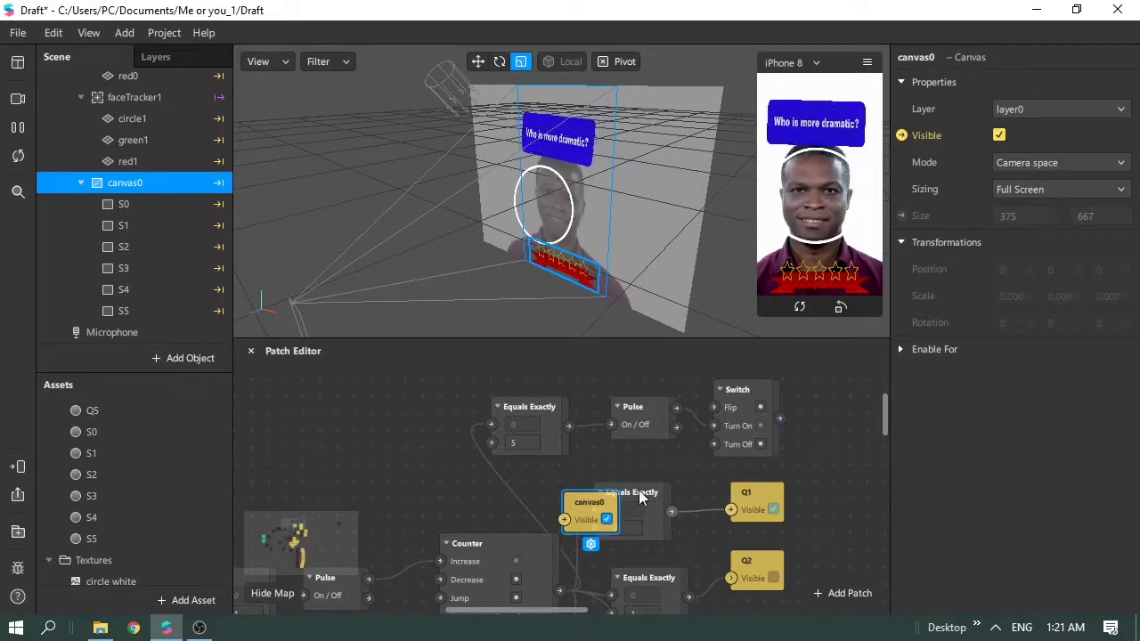
pyautogui.moveTo(637, 492); pyautogui.dragTo(853, 394)
pyautogui.moveTo(781, 418); pyautogui.dragTo(817, 407)
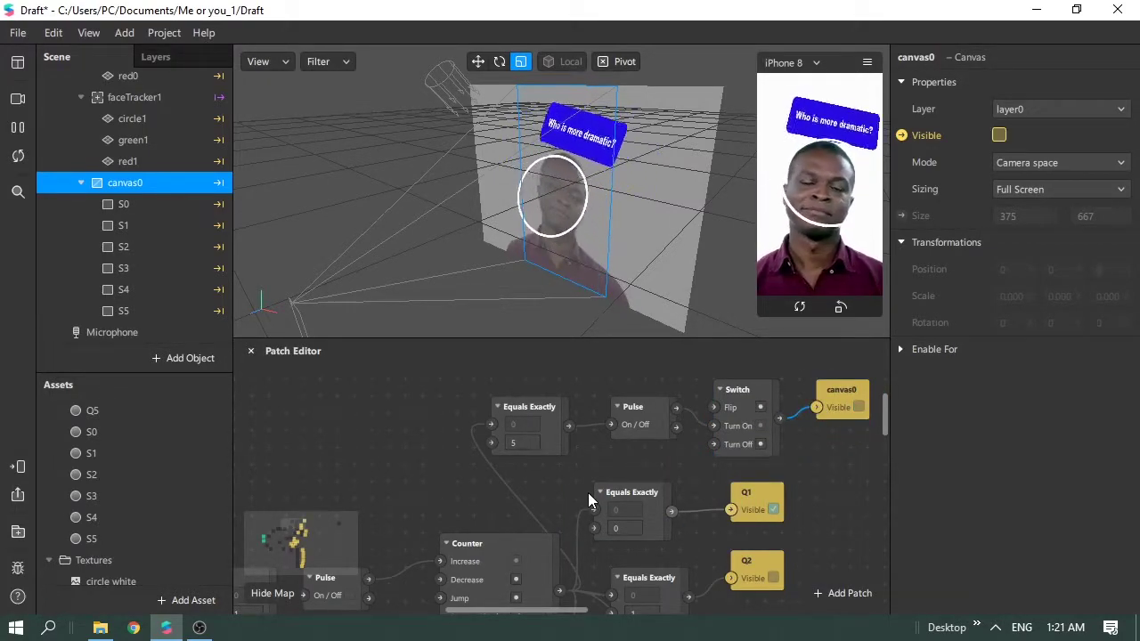
pyautogui.scroll(-3, 676, 519)
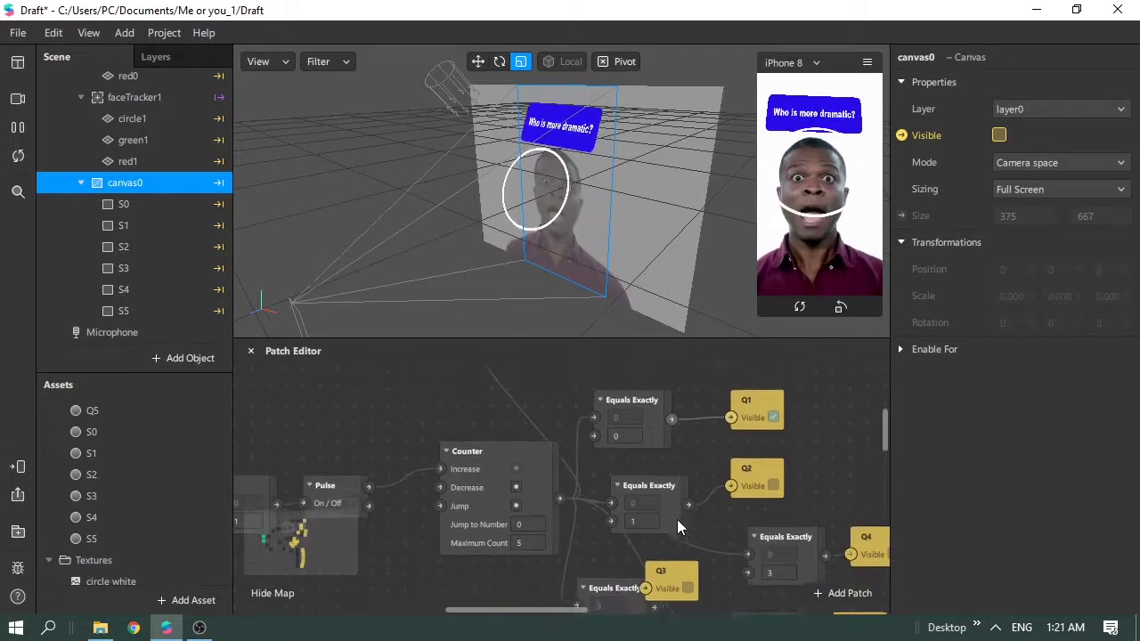
pyautogui.moveTo(886, 427); pyautogui.dragTo(877, 529)
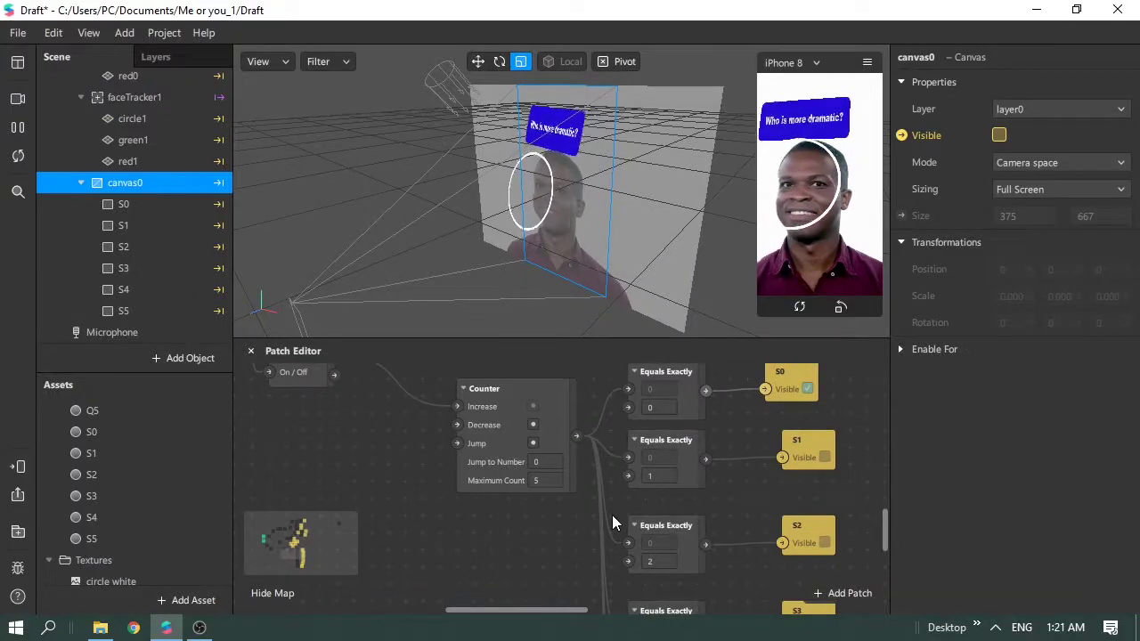
pyautogui.scroll(-1, 695, 503)
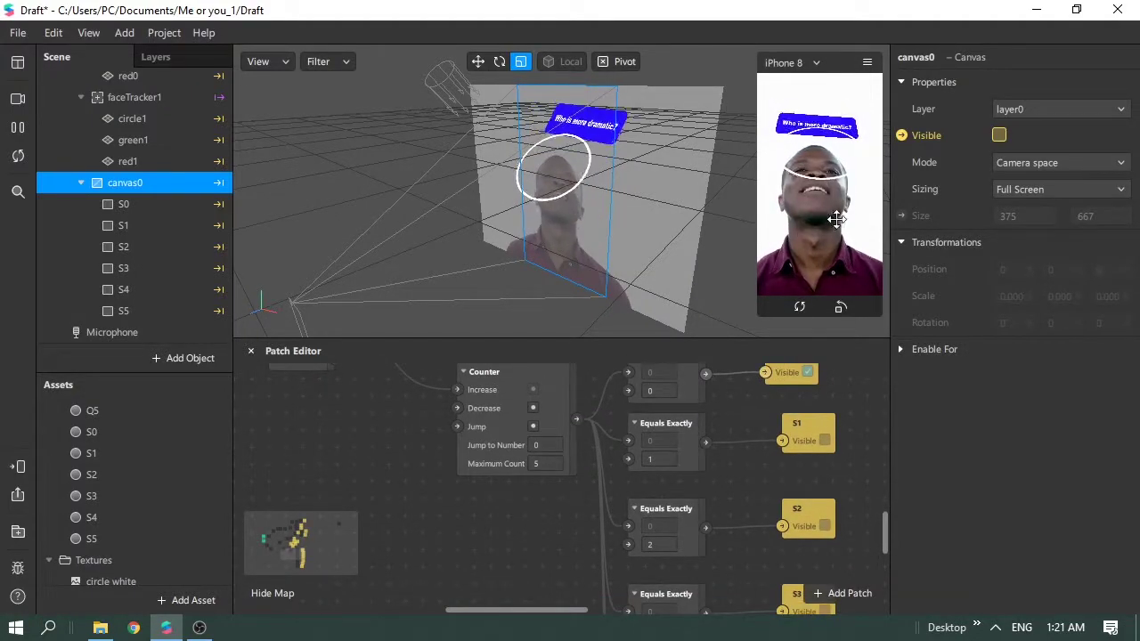